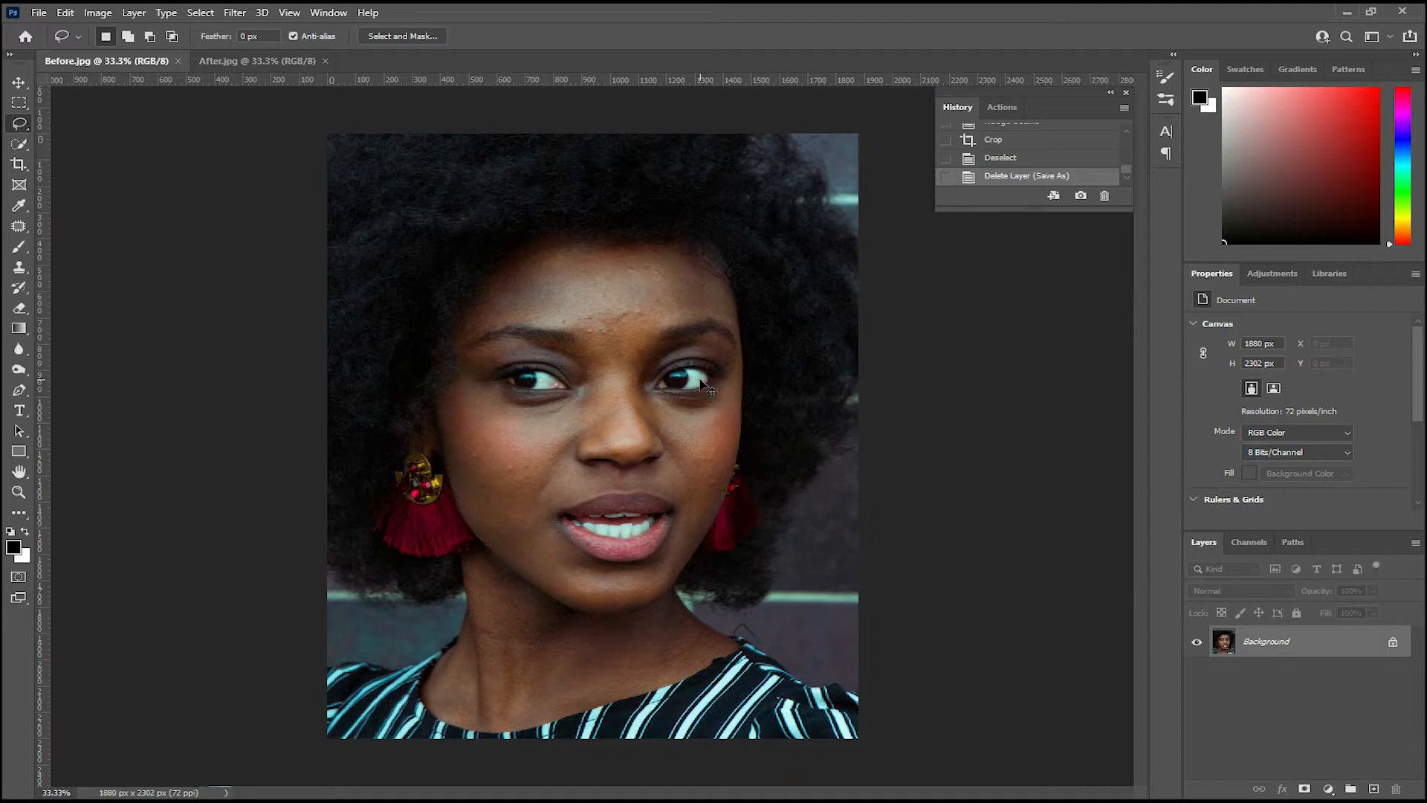
# Run the "frequency" action from the Frequency separation action set on the Before.jpg portrait
pyautogui.hotkey('ctrl', '+')
pyautogui.hotkey('ctrl', '+')
pyautogui.moveTo(700, 298); pyautogui.dragTo(696, 377)
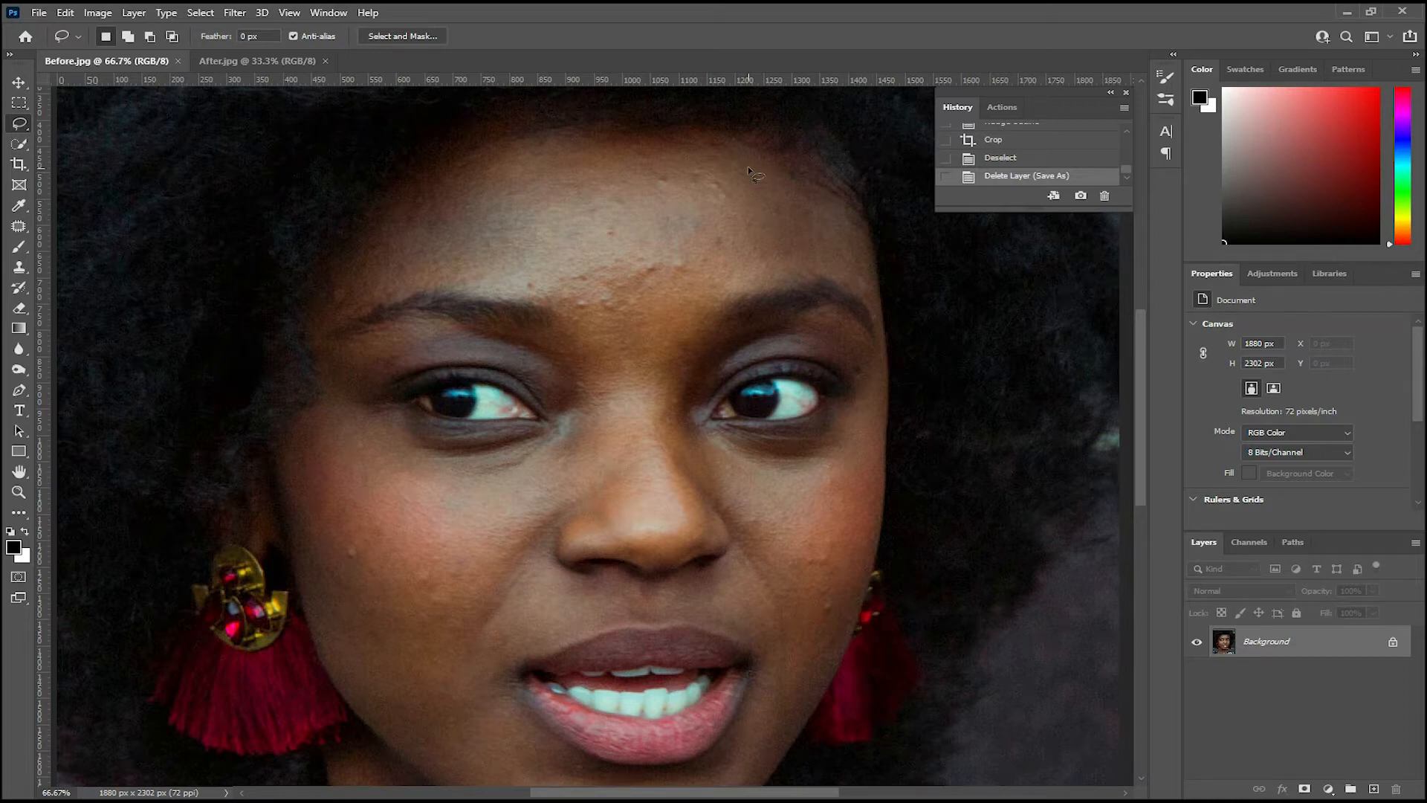
pyautogui.click(1001, 107)
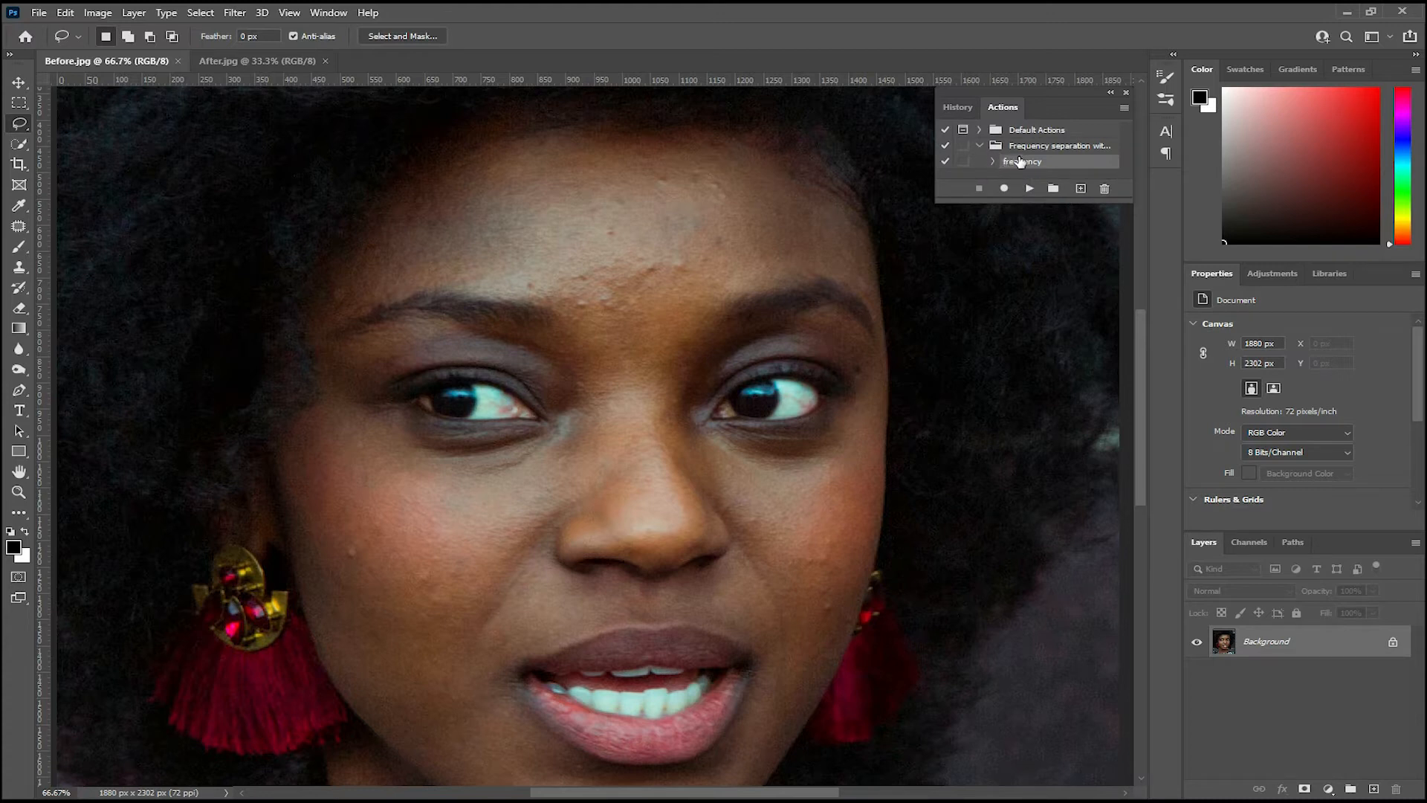
pyautogui.click(980, 145)
pyautogui.click(1032, 147)
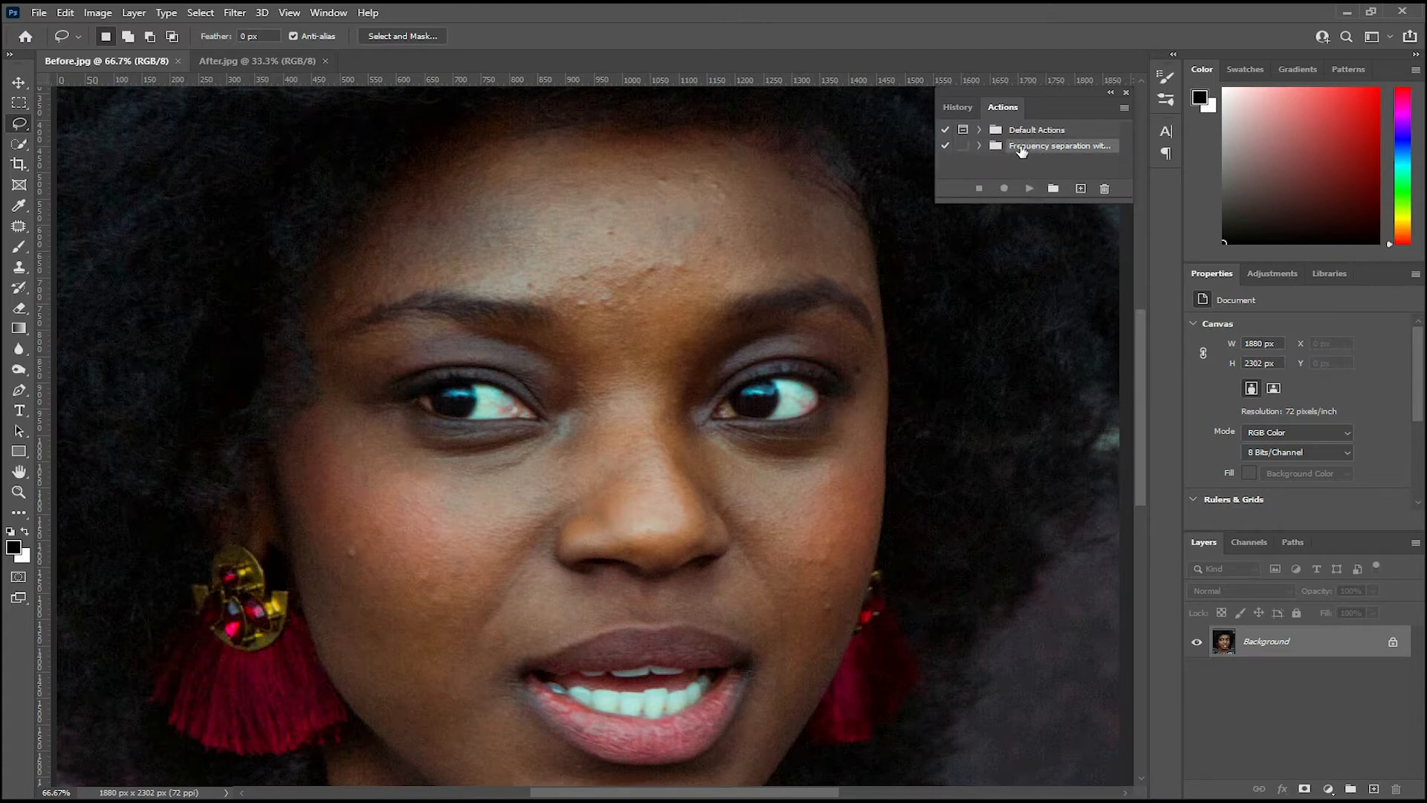
pyautogui.click(978, 147)
pyautogui.click(1018, 162)
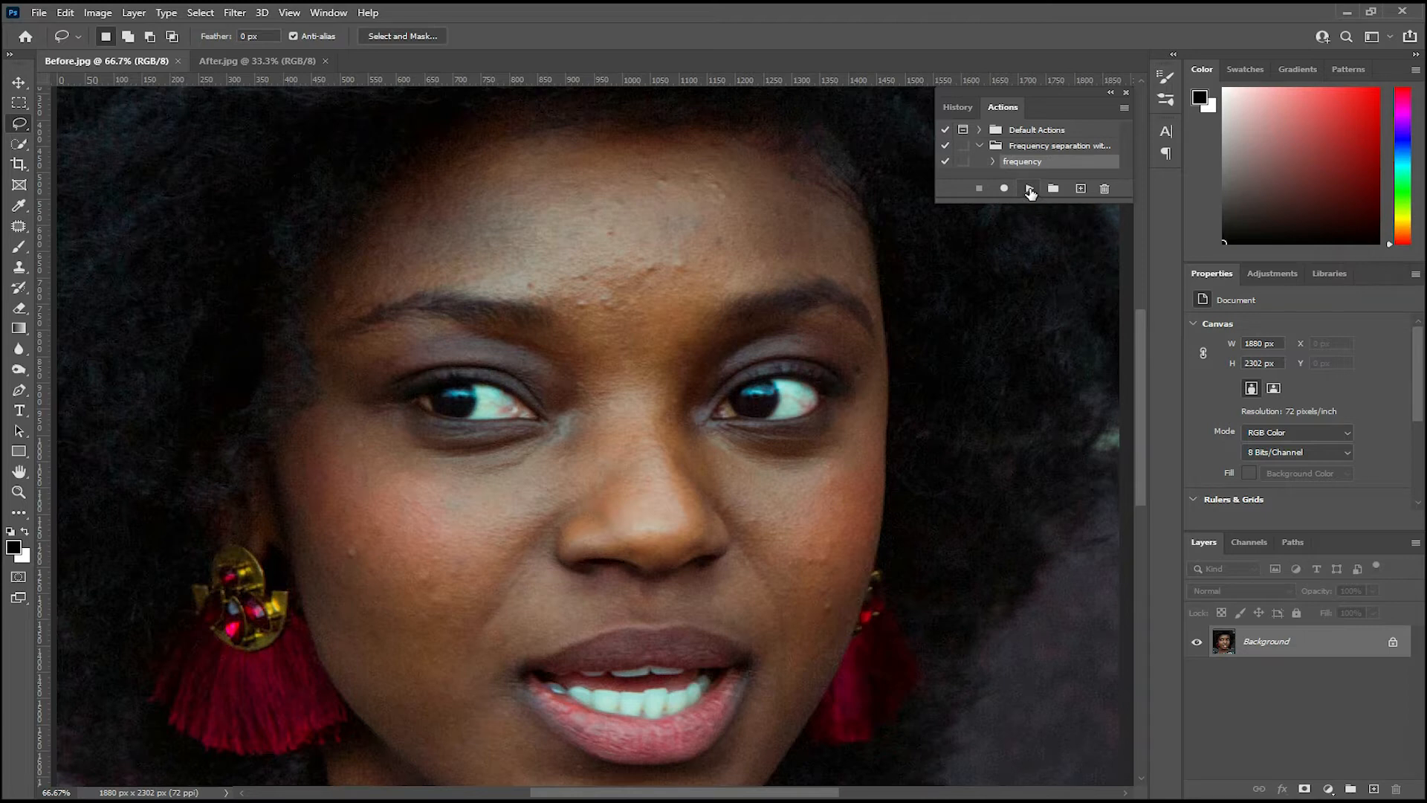
pyautogui.click(1030, 191)
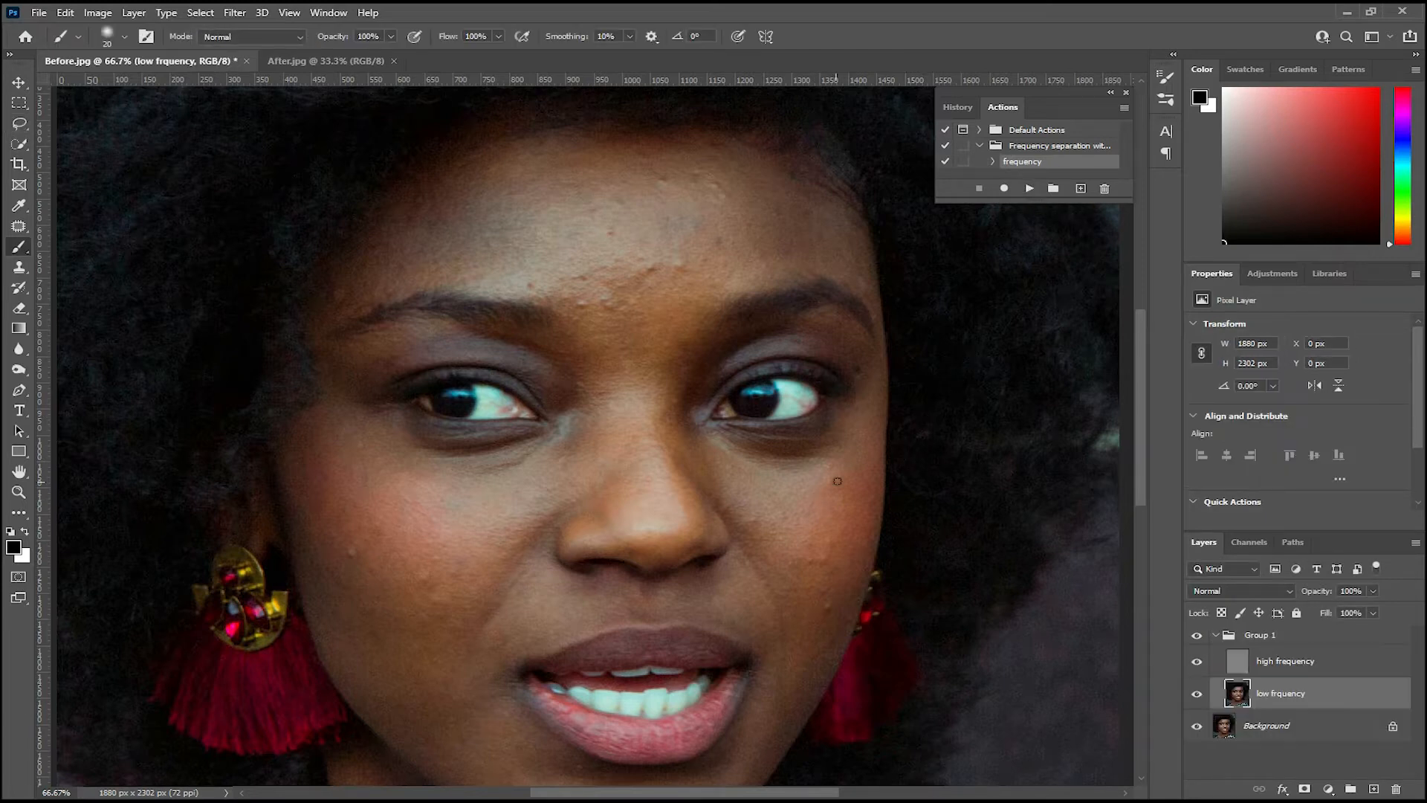
# On the high frequency layer, remove the red spot in the middle of the forehead with the Clone Stamp tool
pyautogui.hotkey('ctrl', '+')
pyautogui.moveTo(598, 269); pyautogui.dragTo(602, 406)
pyautogui.hotkey('ctrl', '+')
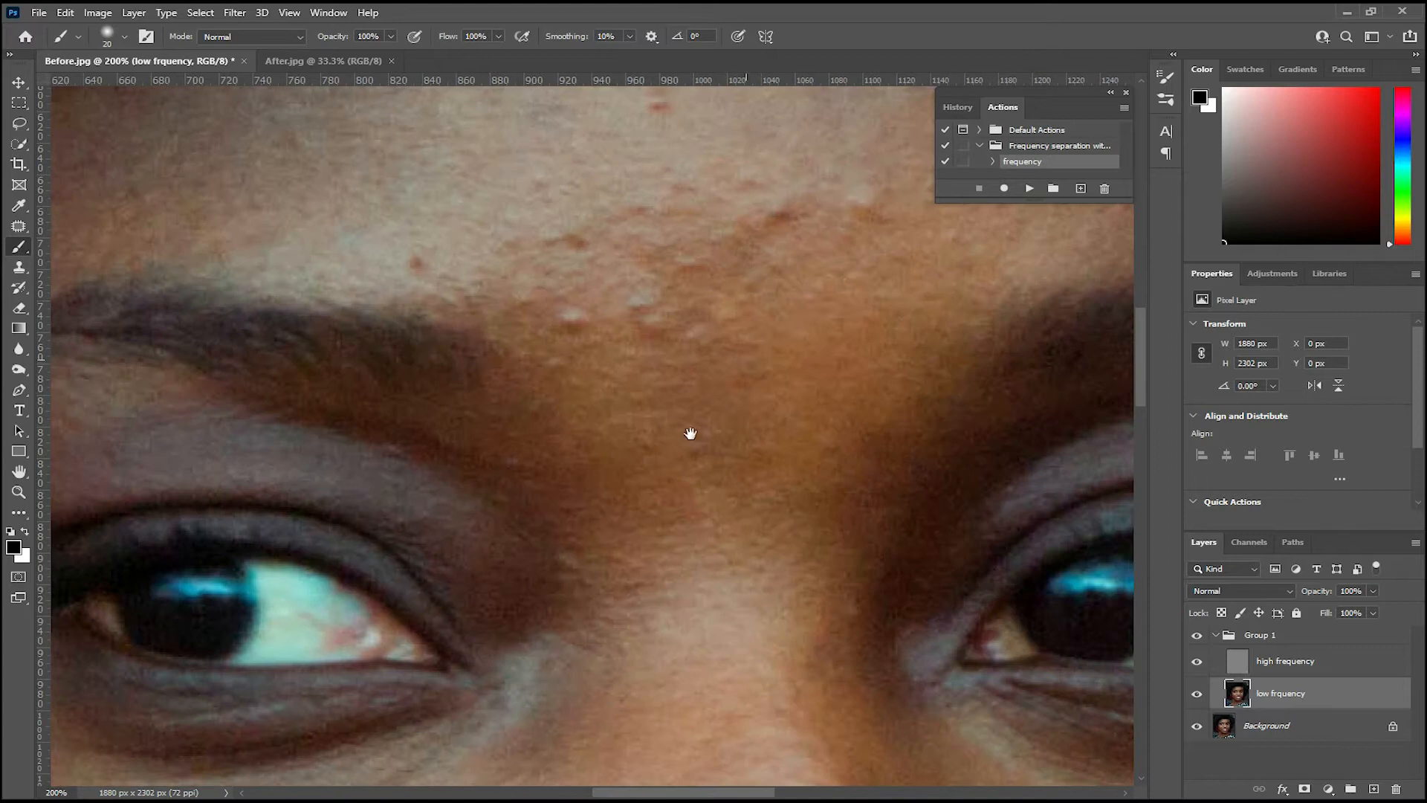
pyautogui.moveTo(690, 434); pyautogui.dragTo(634, 492)
pyautogui.click(1274, 667)
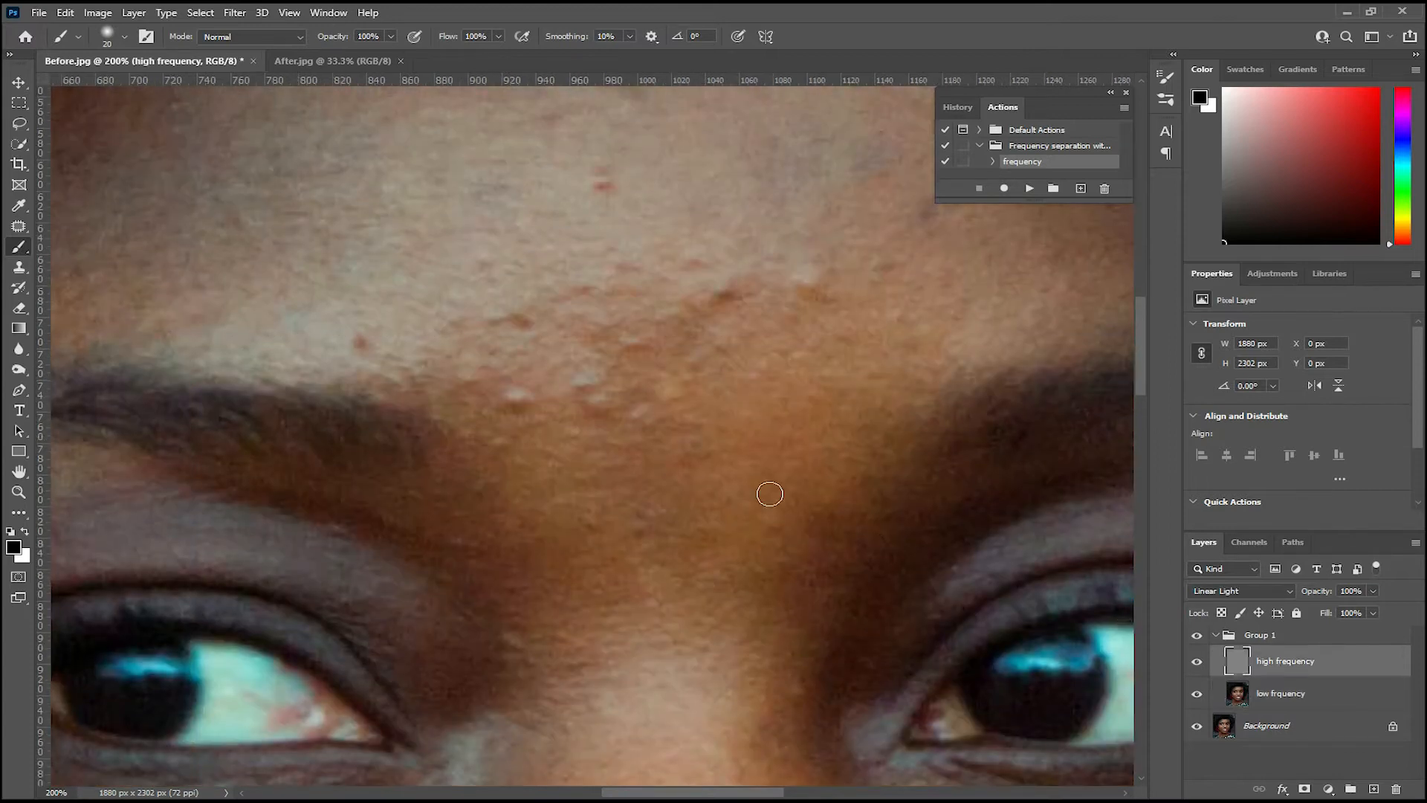
pyautogui.scroll(2, 697, 456)
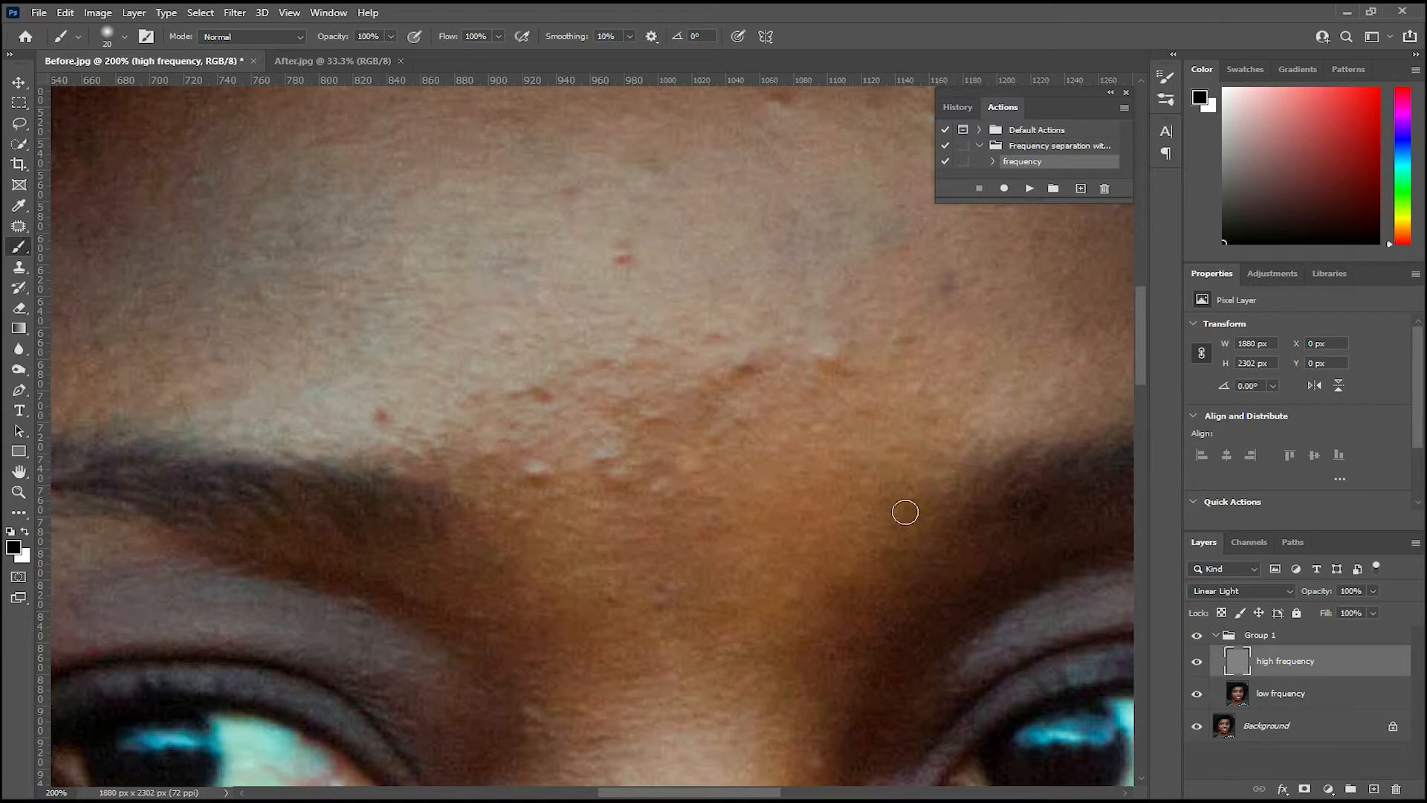
pyautogui.rightClick(19, 252)
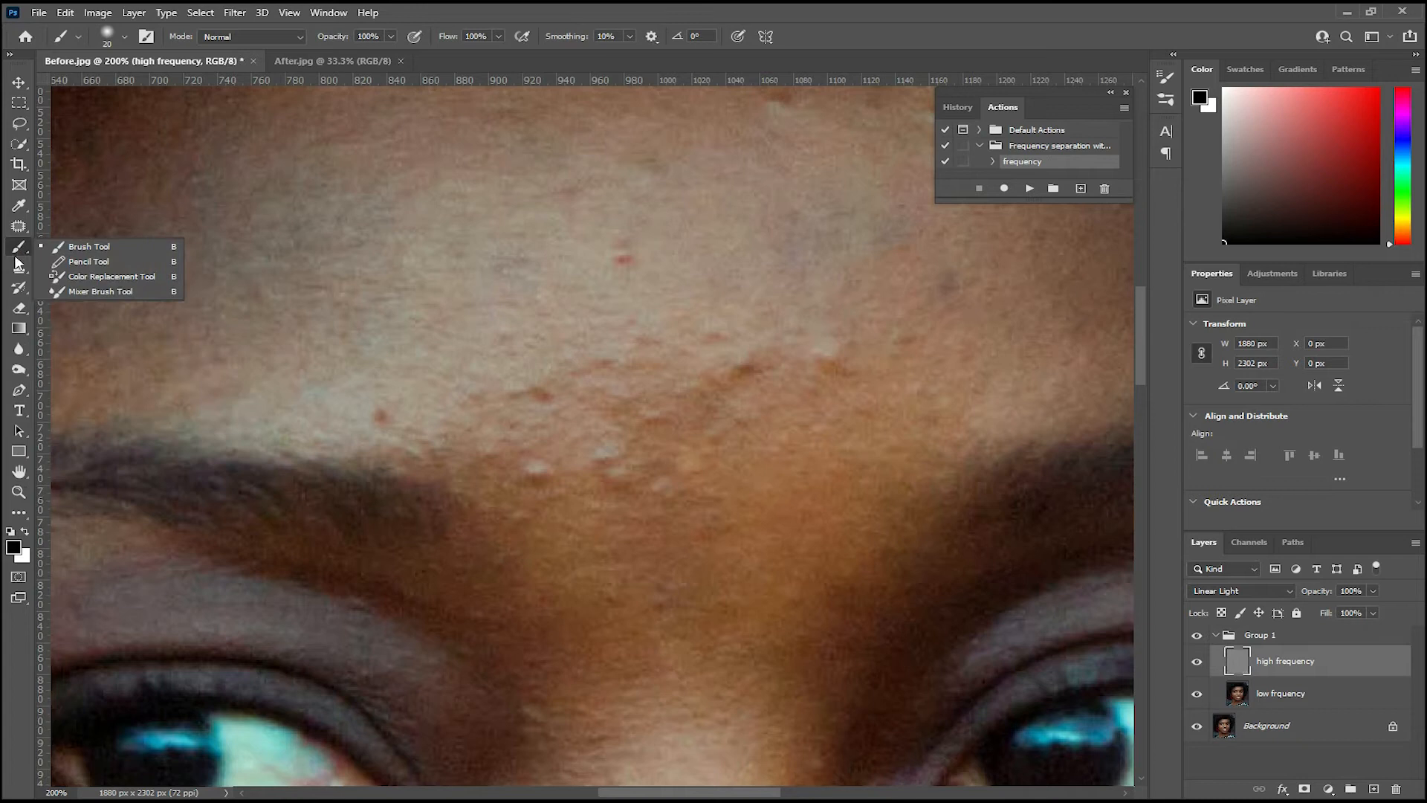
pyautogui.click(21, 269)
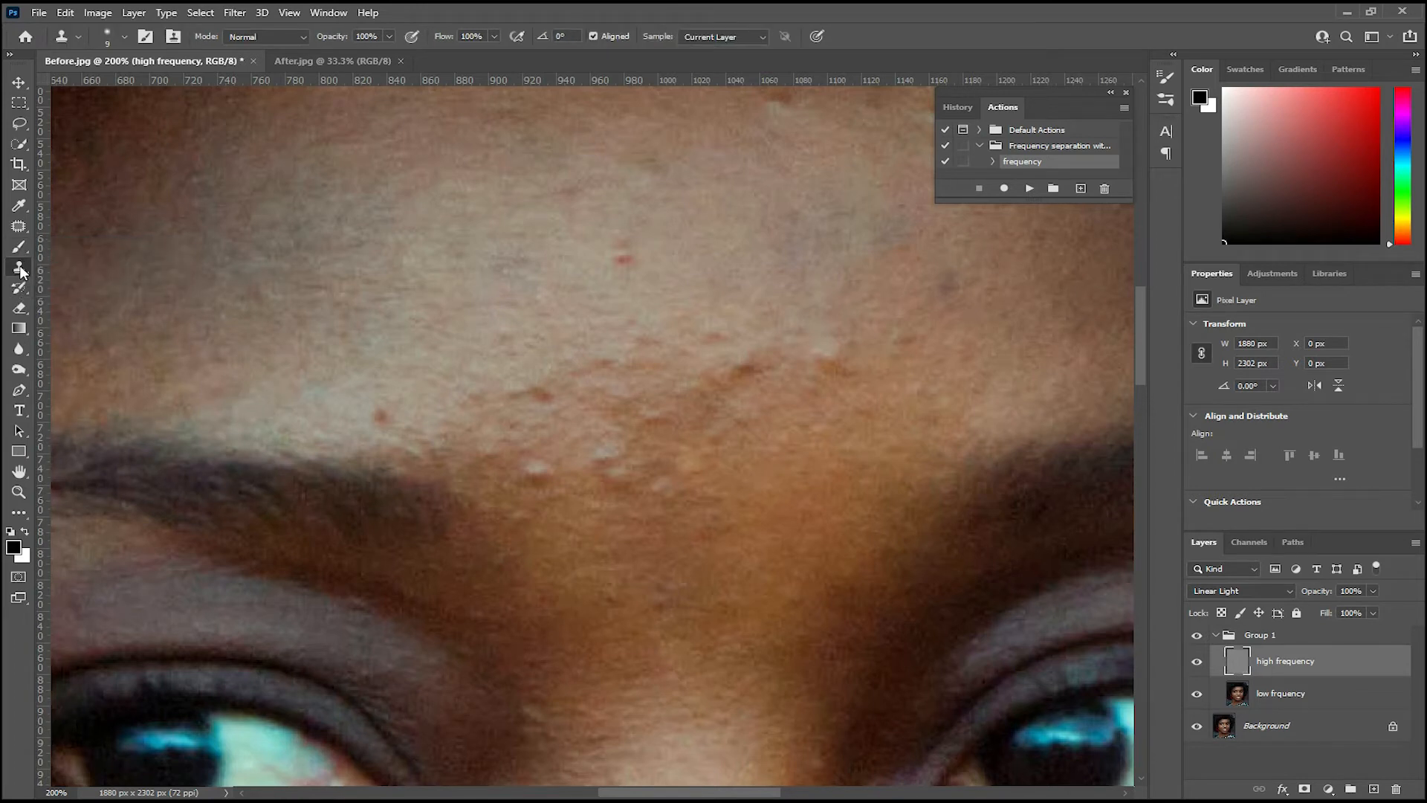
pyautogui.hotkey('ctrl', '+')
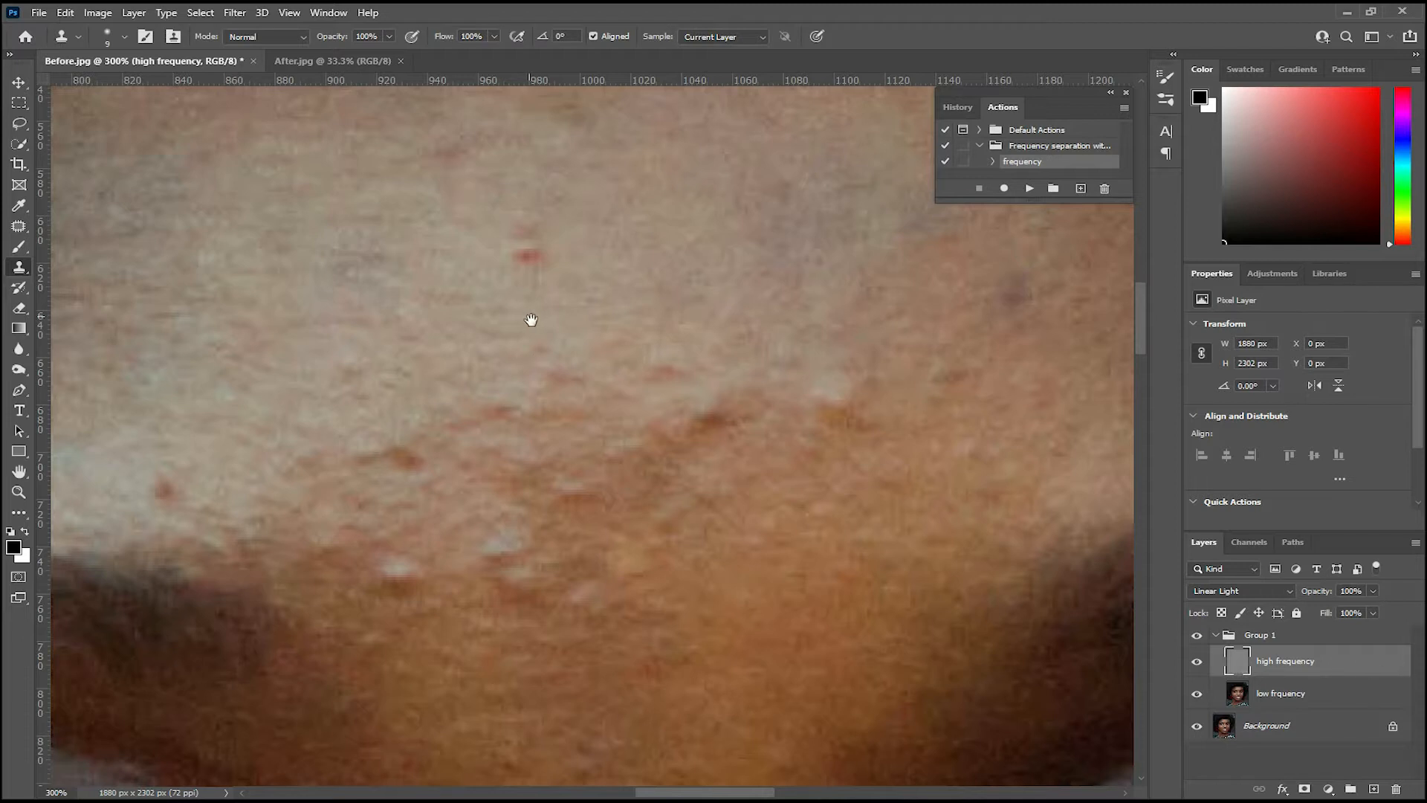
pyautogui.moveTo(531, 320); pyautogui.dragTo(558, 376)
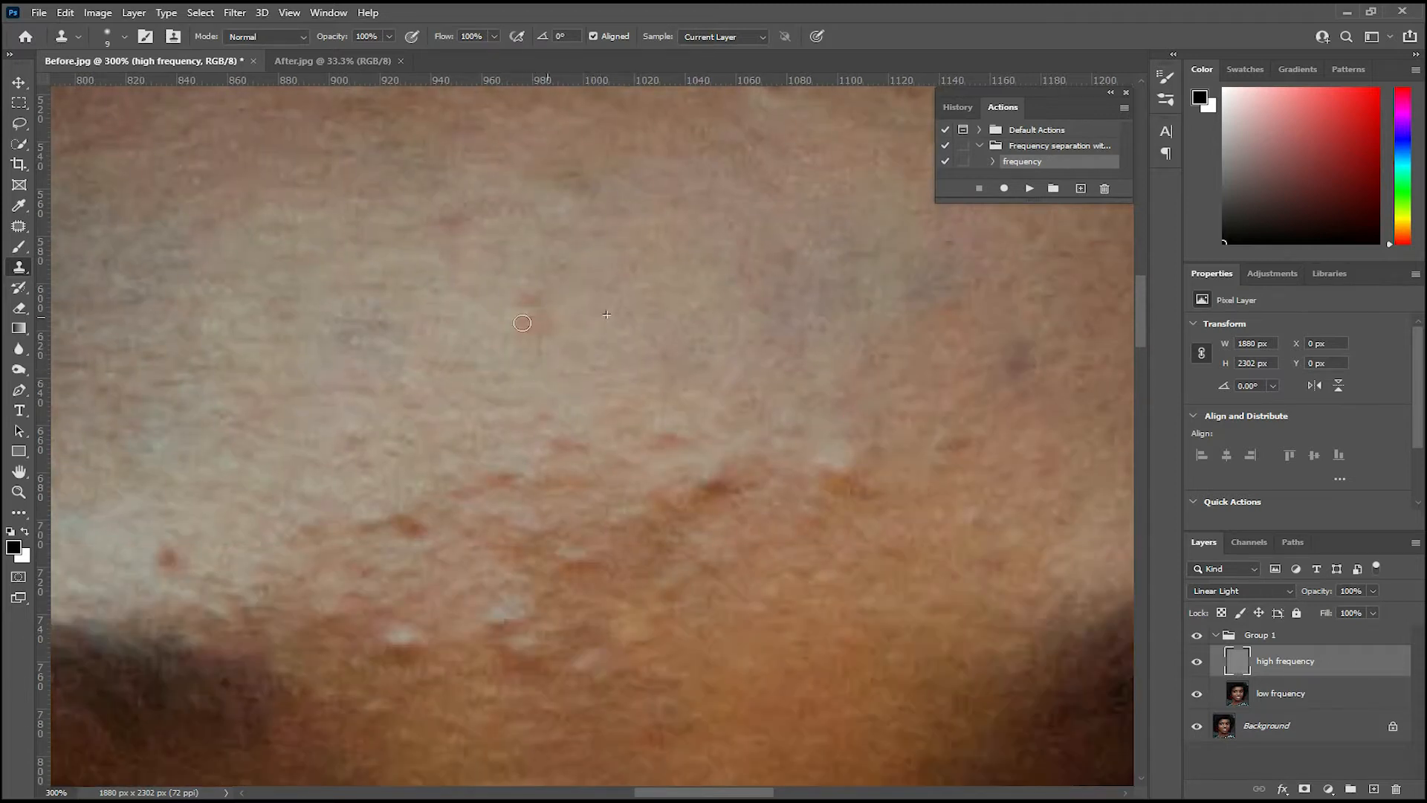
# Clone clean skin texture over the bumps on the forehead between and above the eyebrows with a 20 px brush
pyautogui.press(']')
pyautogui.press(']')
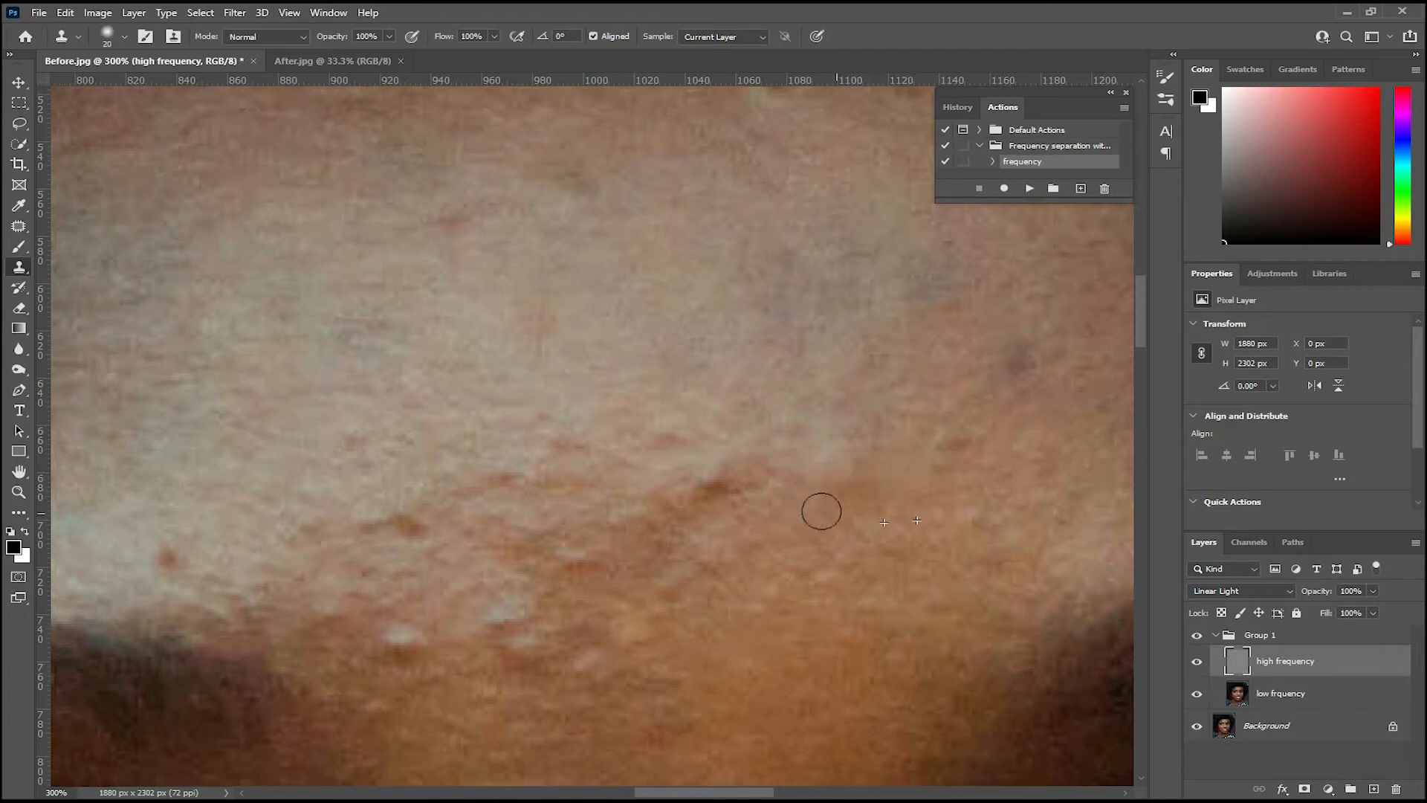
pyautogui.moveTo(890, 514); pyautogui.dragTo(718, 470)
pyautogui.keyDown('alt'); pyautogui.click(837, 414); pyautogui.keyUp('alt')
pyautogui.moveTo(749, 410); pyautogui.dragTo(809, 409)
pyautogui.moveTo(869, 317); pyautogui.dragTo(871, 311)
pyautogui.keyDown('alt'); pyautogui.click(941, 413); pyautogui.keyUp('alt')
pyautogui.click(893, 482)
pyautogui.moveTo(612, 491); pyautogui.dragTo(759, 398)
pyautogui.click(631, 467)
pyautogui.moveTo(501, 528)
pyautogui.mouseDown()
pyautogui.moveTo(548, 481)
pyautogui.moveTo(700, 439)
pyautogui.mouseUp()
pyautogui.moveTo(801, 310); pyautogui.dragTo(699, 409)
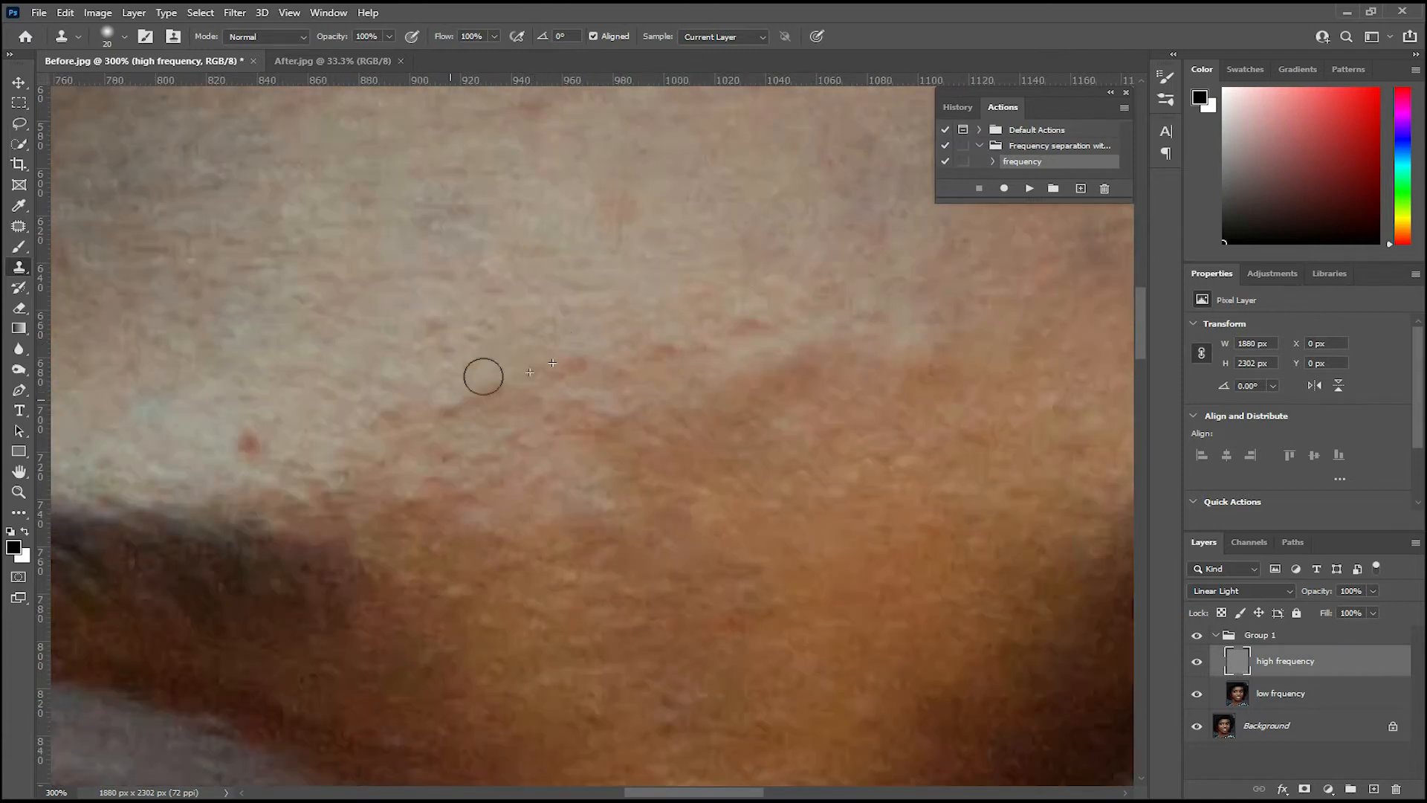
# Clone out the blemishes on both cheeks of the high frequency layer, enlarging the brush to 35 px
pyautogui.scroll(-1, 567, 354)
pyautogui.scroll(-1, 790, 430)
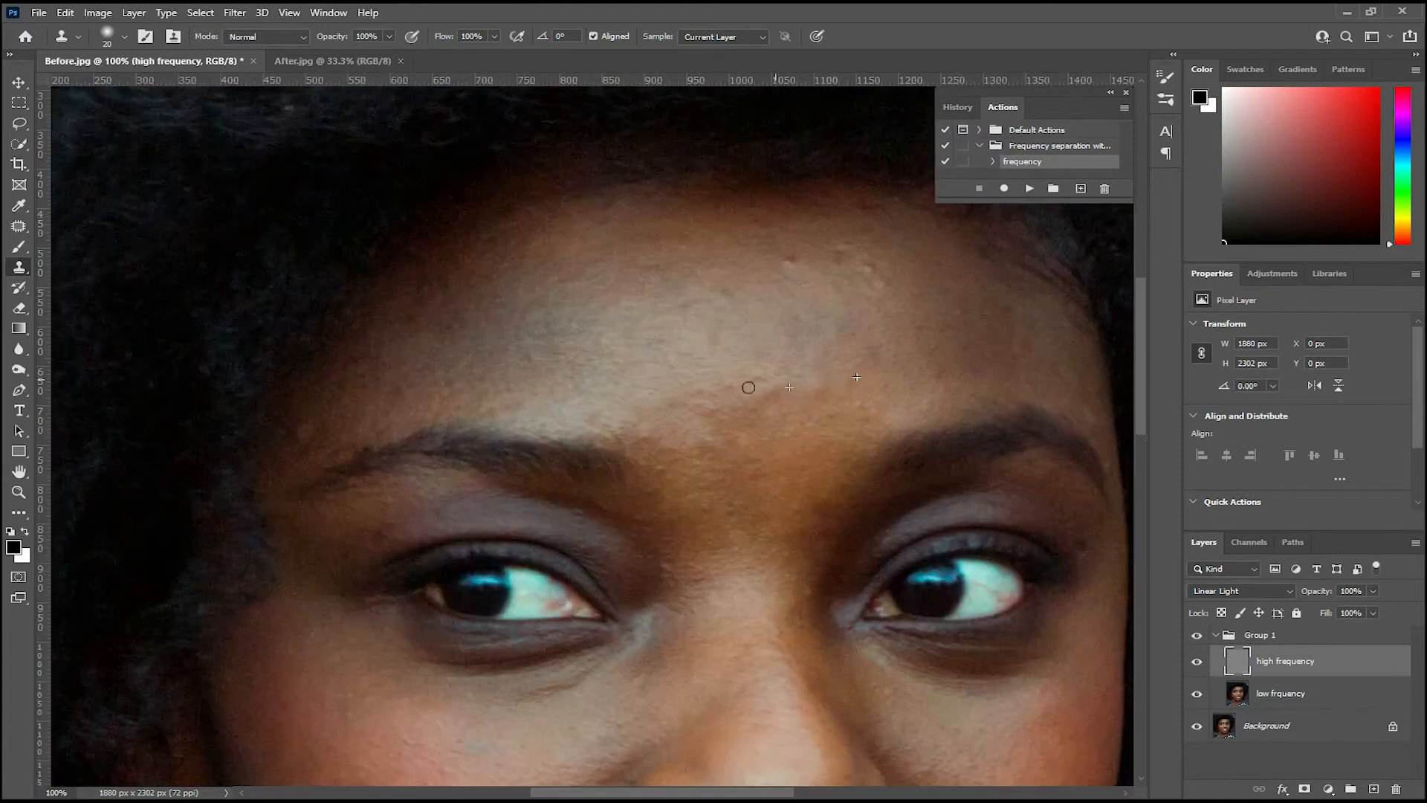
pyautogui.moveTo(647, 601)
pyautogui.mouseDown()
pyautogui.moveTo(720, 398)
pyautogui.moveTo(749, 225)
pyautogui.mouseUp()
pyautogui.keyDown('alt'); pyautogui.click(524, 490); pyautogui.keyUp('alt')
pyautogui.moveTo(585, 480); pyautogui.dragTo(544, 466)
pyautogui.press(']')
pyautogui.press(']')
pyautogui.moveTo(1021, 560); pyautogui.dragTo(676, 467)
pyautogui.keyDown('alt'); pyautogui.click(762, 392); pyautogui.keyUp('alt')
pyautogui.moveTo(764, 342); pyautogui.dragTo(744, 337)
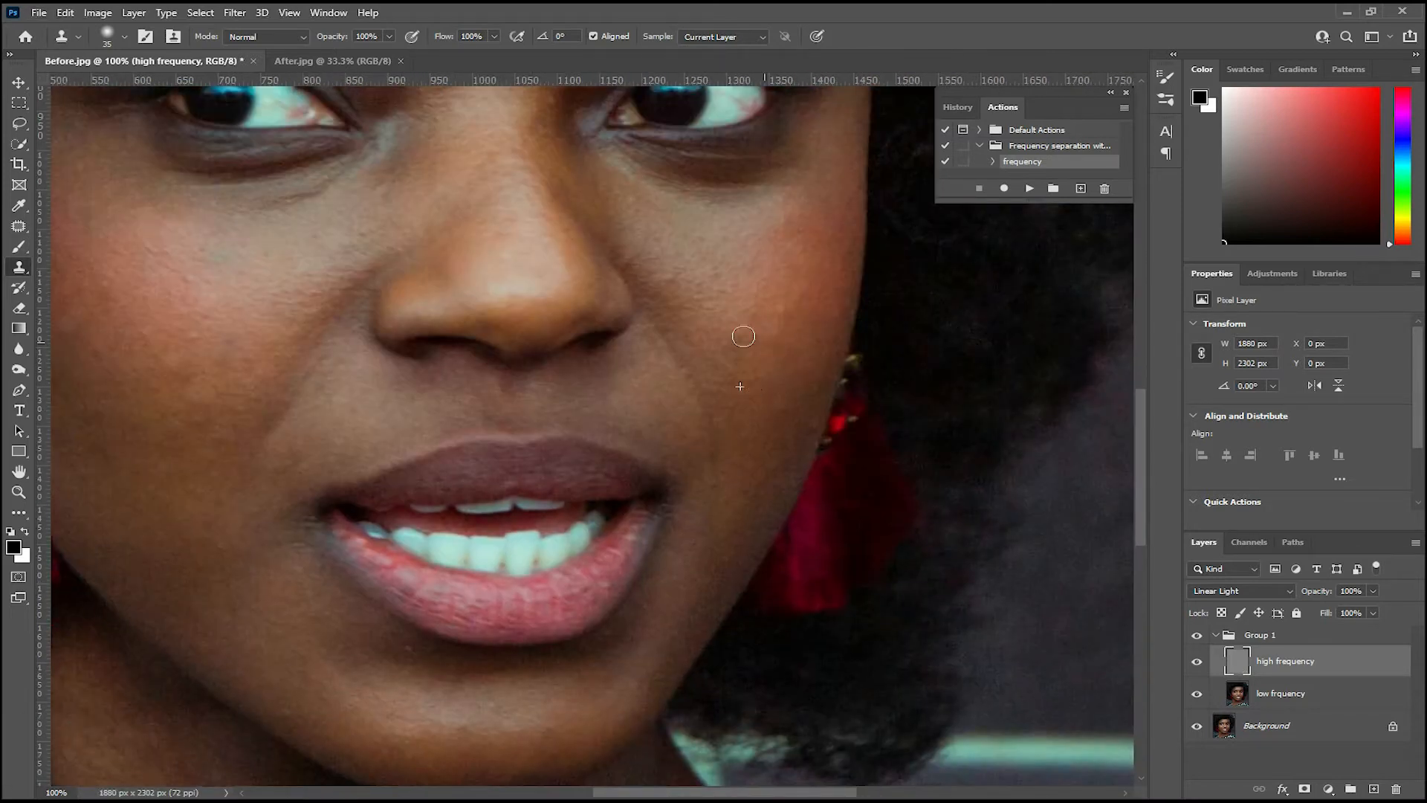
pyautogui.moveTo(669, 275); pyautogui.dragTo(734, 379)
pyautogui.keyDown('alt'); pyautogui.click(723, 363); pyautogui.keyUp('alt')
pyautogui.moveTo(731, 373); pyautogui.dragTo(730, 377)
# Clone out the remaining small blemishes across the face and upper forehead, reducing the brush to 25 px
pyautogui.moveTo(567, 176)
pyautogui.mouseDown()
pyautogui.moveTo(526, 319)
pyautogui.moveTo(577, 350)
pyautogui.mouseUp()
pyautogui.hotkey('ctrl', '-')
pyautogui.hotkey('ctrl', '-')
pyautogui.moveTo(478, 662); pyautogui.dragTo(576, 481)
pyautogui.hotkey('ctrl', '+')
pyautogui.keyDown('alt'); pyautogui.click(514, 314); pyautogui.keyUp('alt')
pyautogui.moveTo(496, 293); pyautogui.dragTo(491, 291)
pyautogui.moveTo(661, 414); pyautogui.dragTo(614, 414)
pyautogui.hotkey('ctrl', '+')
pyautogui.press('[')
pyautogui.press('[')
pyautogui.keyDown('alt'); pyautogui.click(608, 604); pyautogui.keyUp('alt')
pyautogui.moveTo(605, 604); pyautogui.dragTo(653, 425)
pyautogui.keyDown('alt'); pyautogui.click(525, 496); pyautogui.keyUp('alt')
pyautogui.moveTo(515, 487); pyautogui.dragTo(511, 484)
pyautogui.moveTo(461, 246); pyautogui.dragTo(575, 462)
pyautogui.keyDown('alt'); pyautogui.click(437, 354); pyautogui.keyUp('alt')
pyautogui.moveTo(424, 176)
pyautogui.mouseDown()
pyautogui.moveTo(424, 334)
pyautogui.moveTo(255, 517)
pyautogui.mouseUp()
pyautogui.keyDown('alt'); pyautogui.click(572, 272); pyautogui.keyUp('alt')
pyautogui.moveTo(764, 254); pyautogui.dragTo(610, 328)
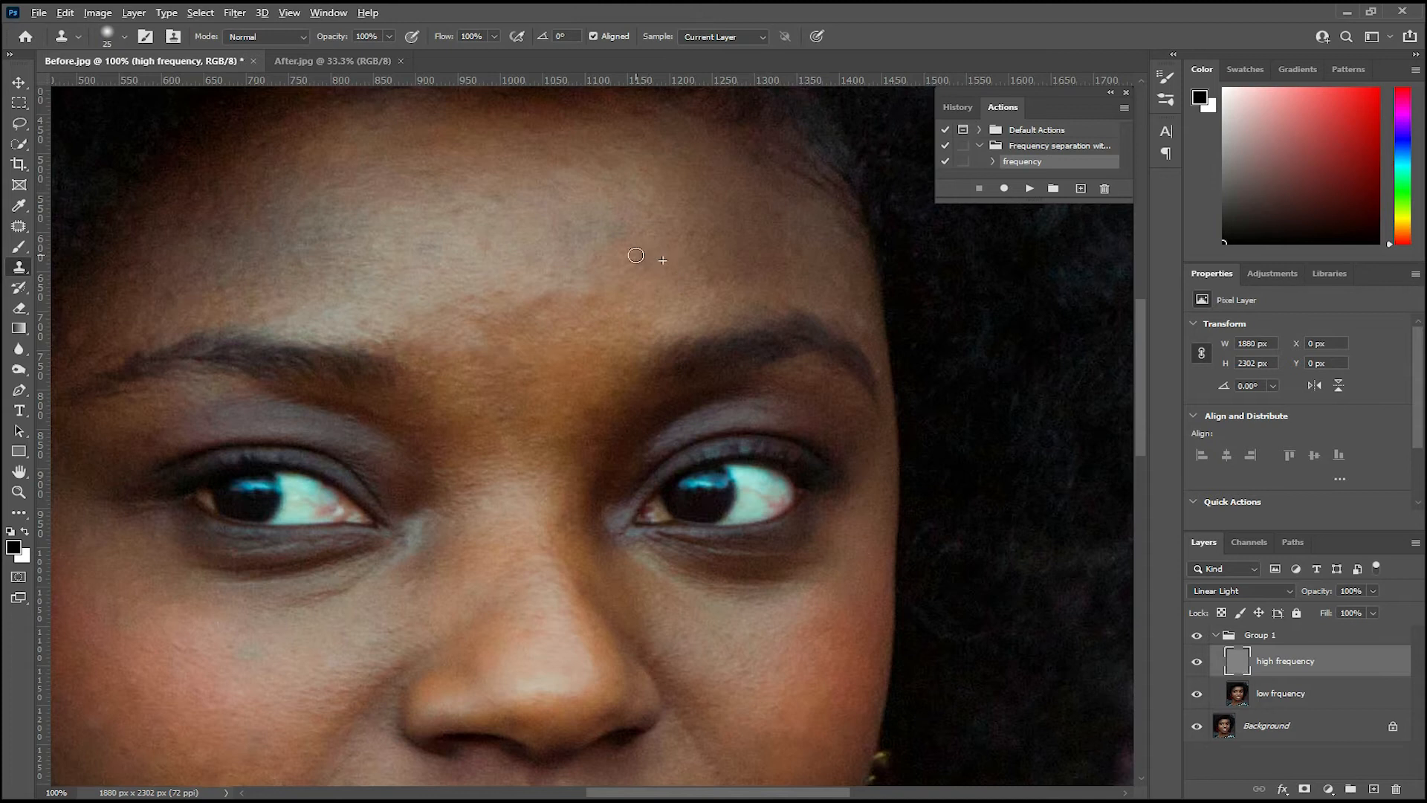
# Examine the texture retouching on the whole portrait and on the face up close
pyautogui.hotkey('ctrl', '-')
pyautogui.hotkey('ctrl', '-')
pyautogui.hotkey('ctrl', '-')
pyautogui.hotkey('ctrl', '-')
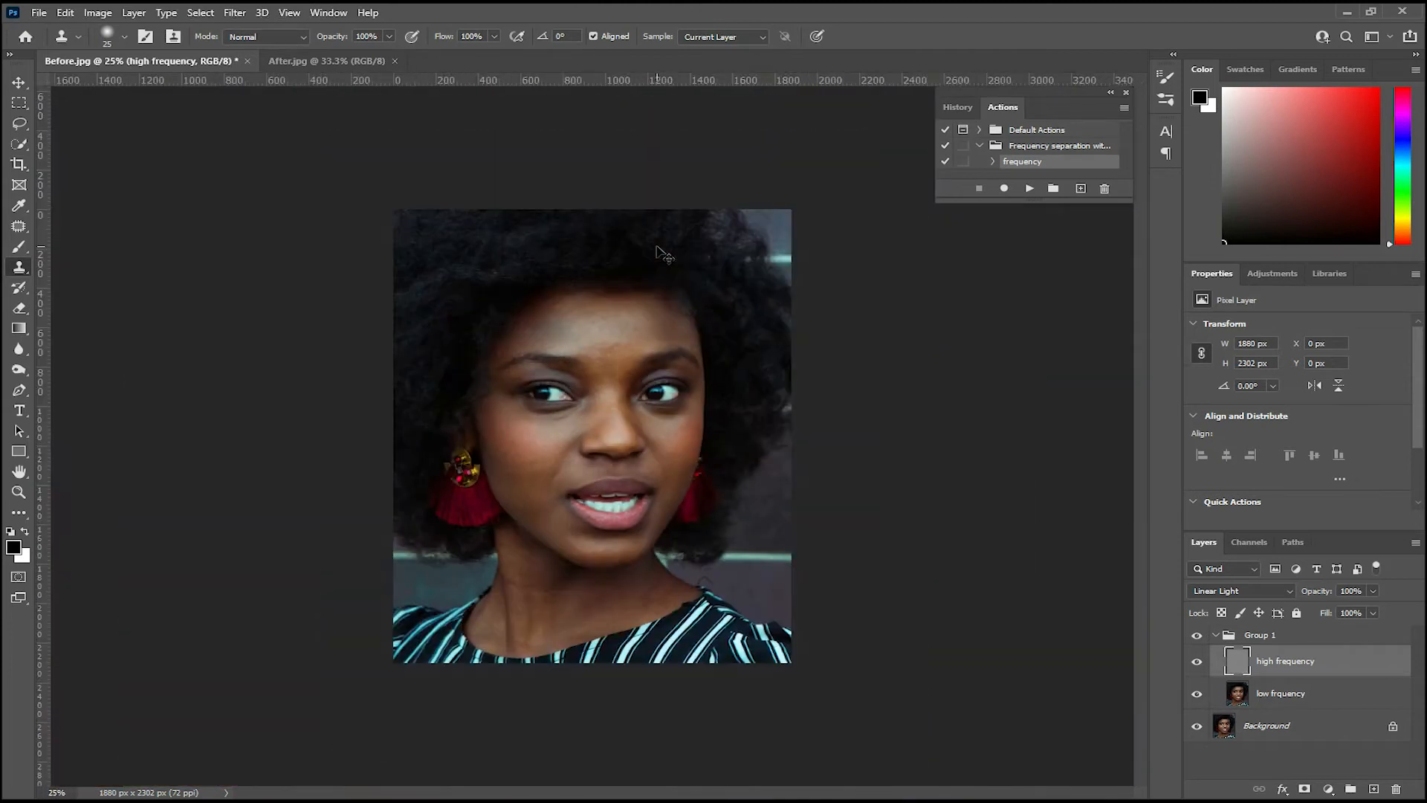
pyautogui.hotkey('ctrl', '+')
pyautogui.hotkey('ctrl', '+')
pyautogui.hotkey('ctrl', '+')
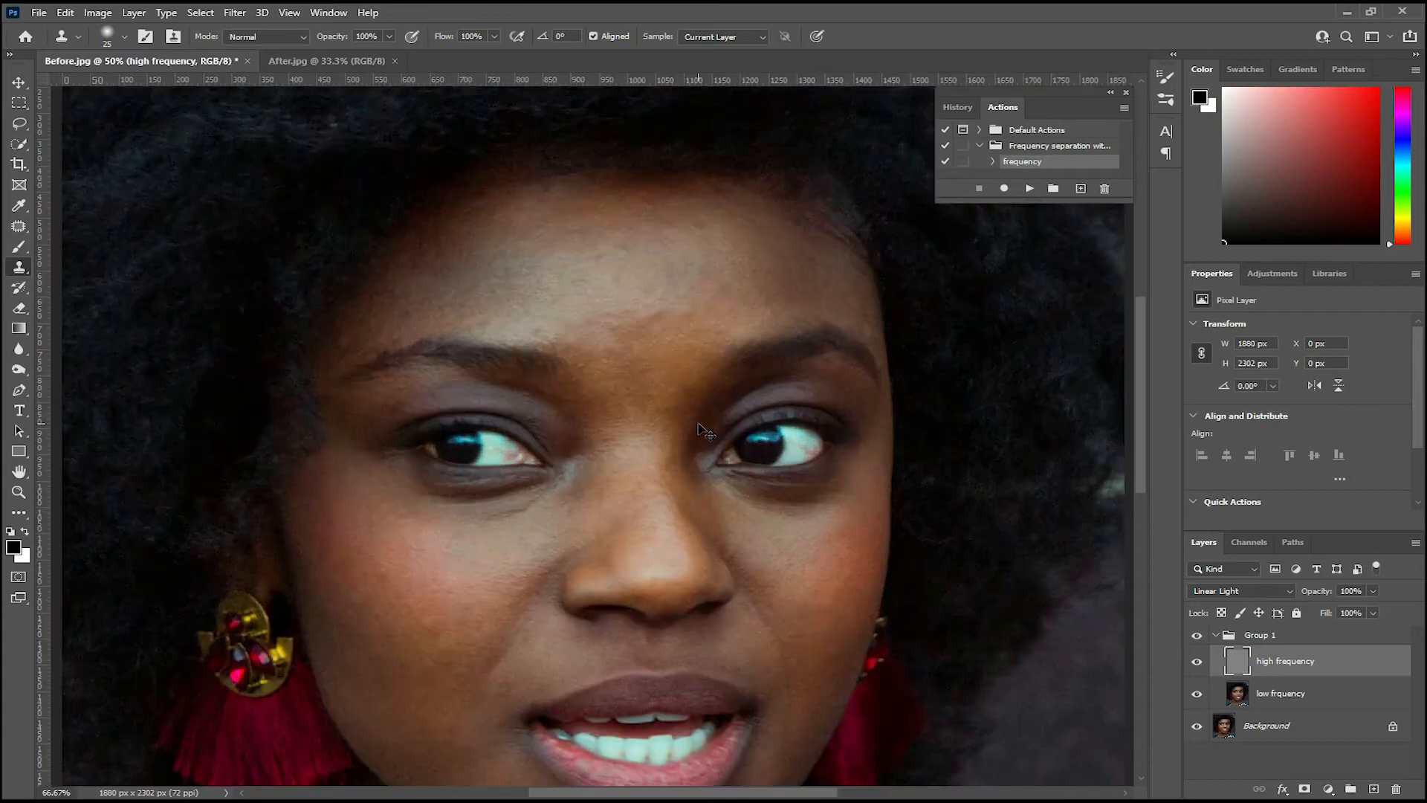
pyautogui.moveTo(573, 382)
pyautogui.mouseDown()
pyautogui.moveTo(594, 418)
pyautogui.moveTo(637, 404)
pyautogui.moveTo(623, 402)
pyautogui.mouseUp()
pyautogui.press('j')
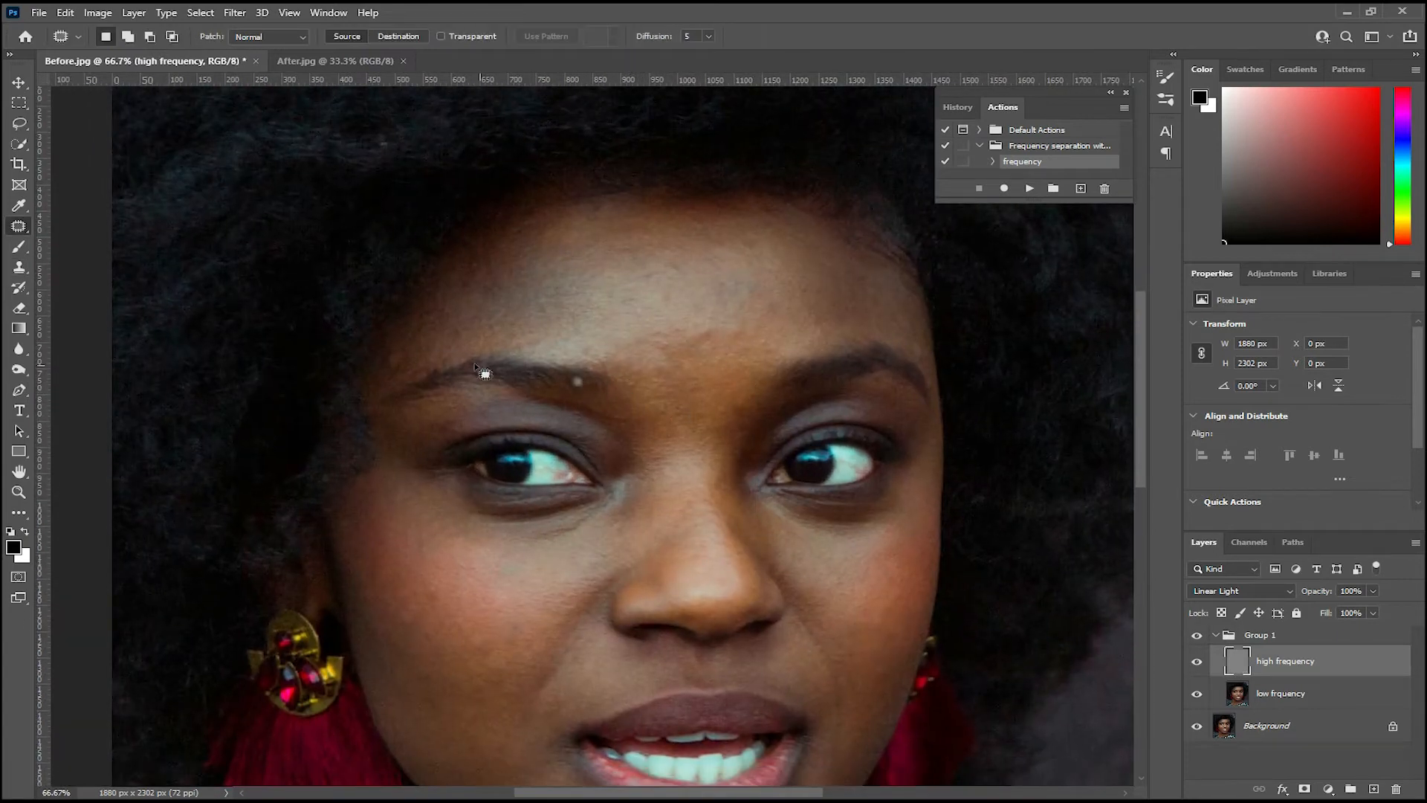
pyautogui.hotkey('ctrl', '-')
pyautogui.hotkey('ctrl', '+')
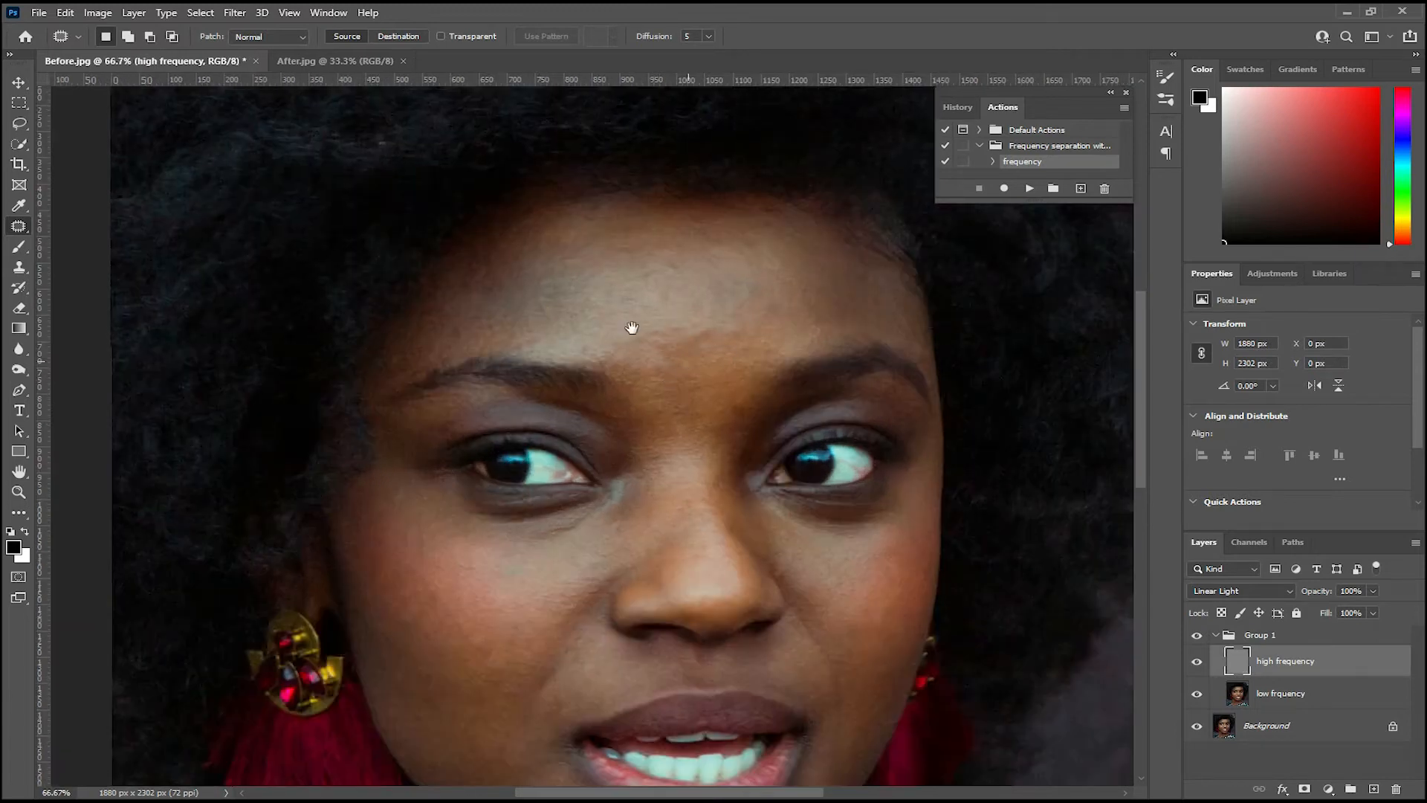
pyautogui.moveTo(640, 334); pyautogui.dragTo(582, 299)
pyautogui.hotkey('ctrl', '-')
pyautogui.hotkey('ctrl', '+')
pyautogui.moveTo(387, 312); pyautogui.dragTo(341, 261)
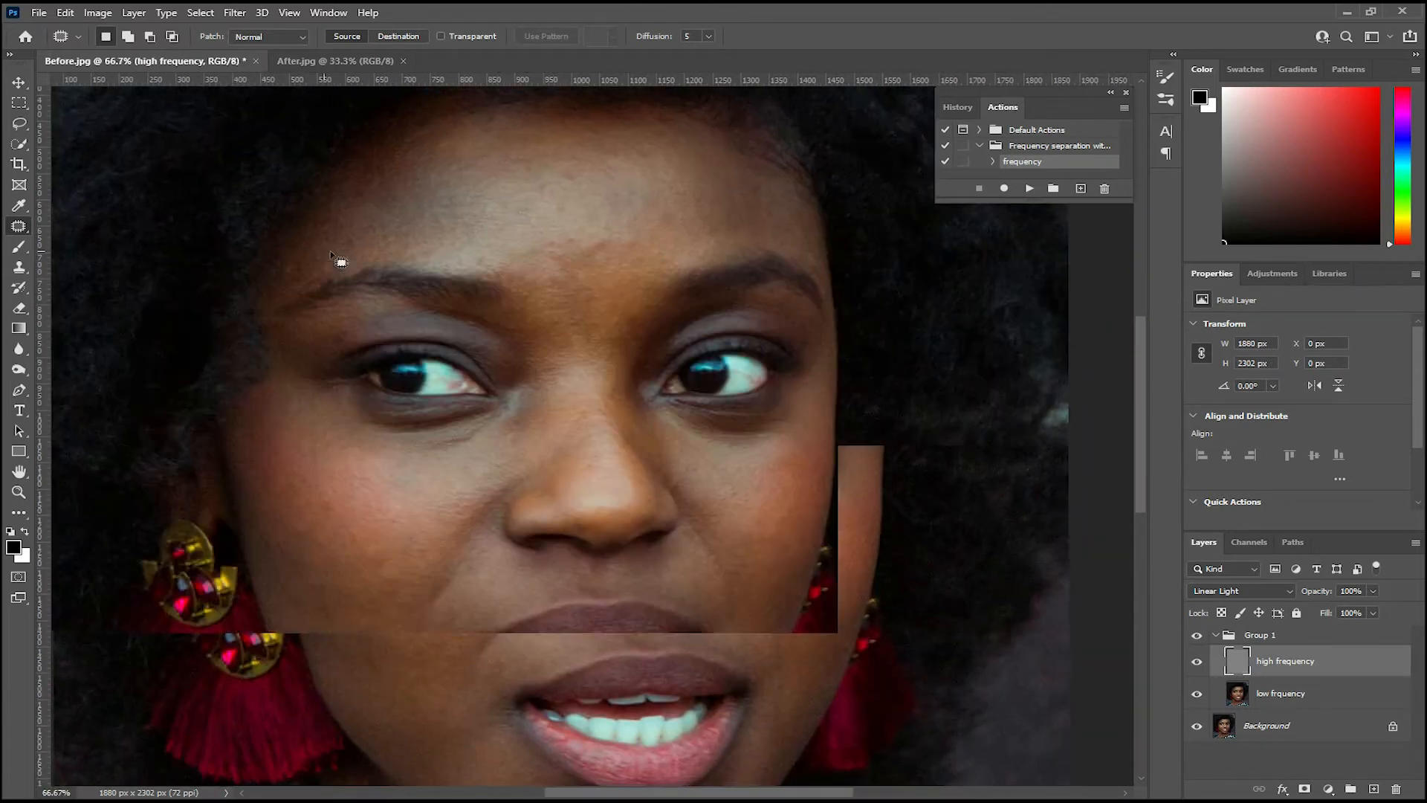
# Make the low frequency layer active and switch to the Mixer Brush Tool for the forehead
pyautogui.click(1315, 697)
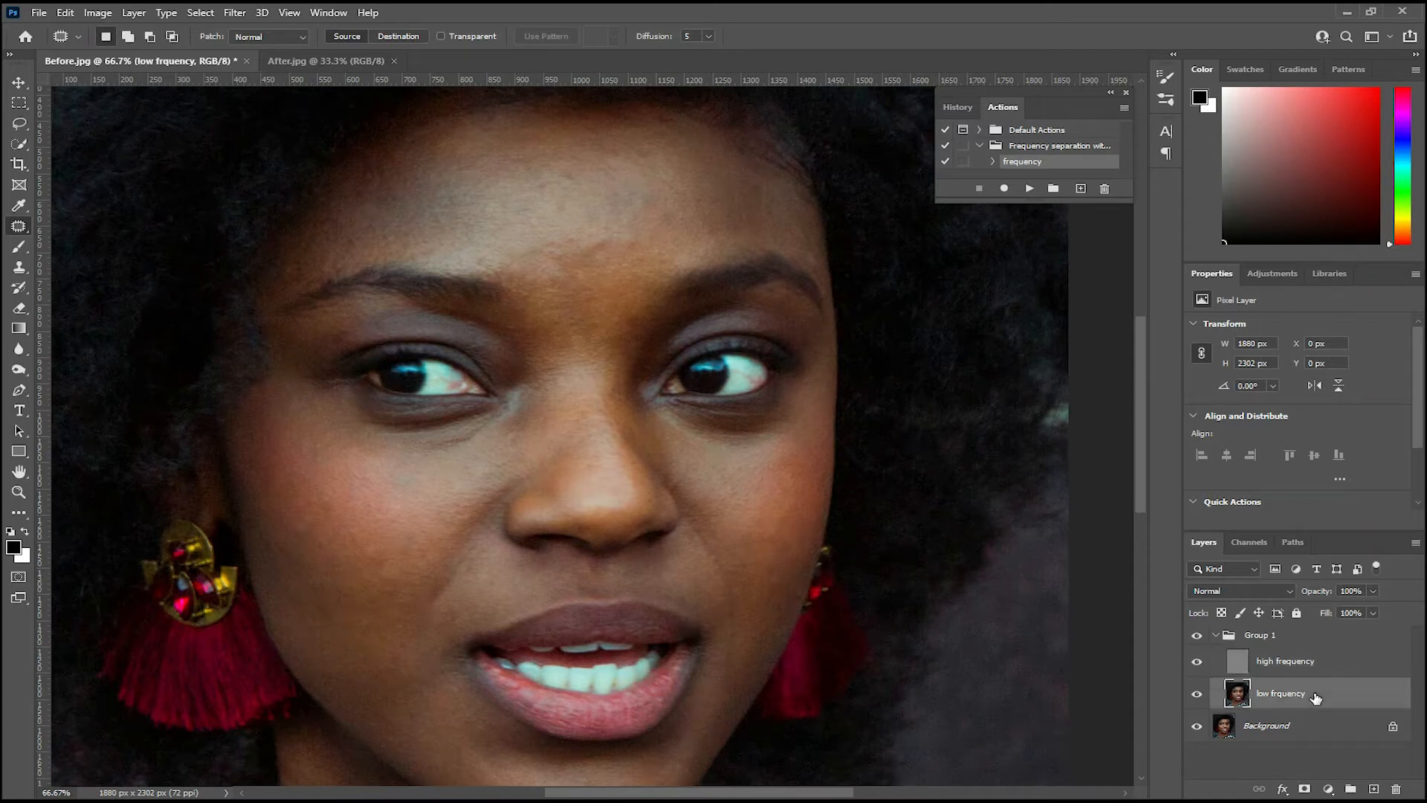
pyautogui.rightClick(22, 225)
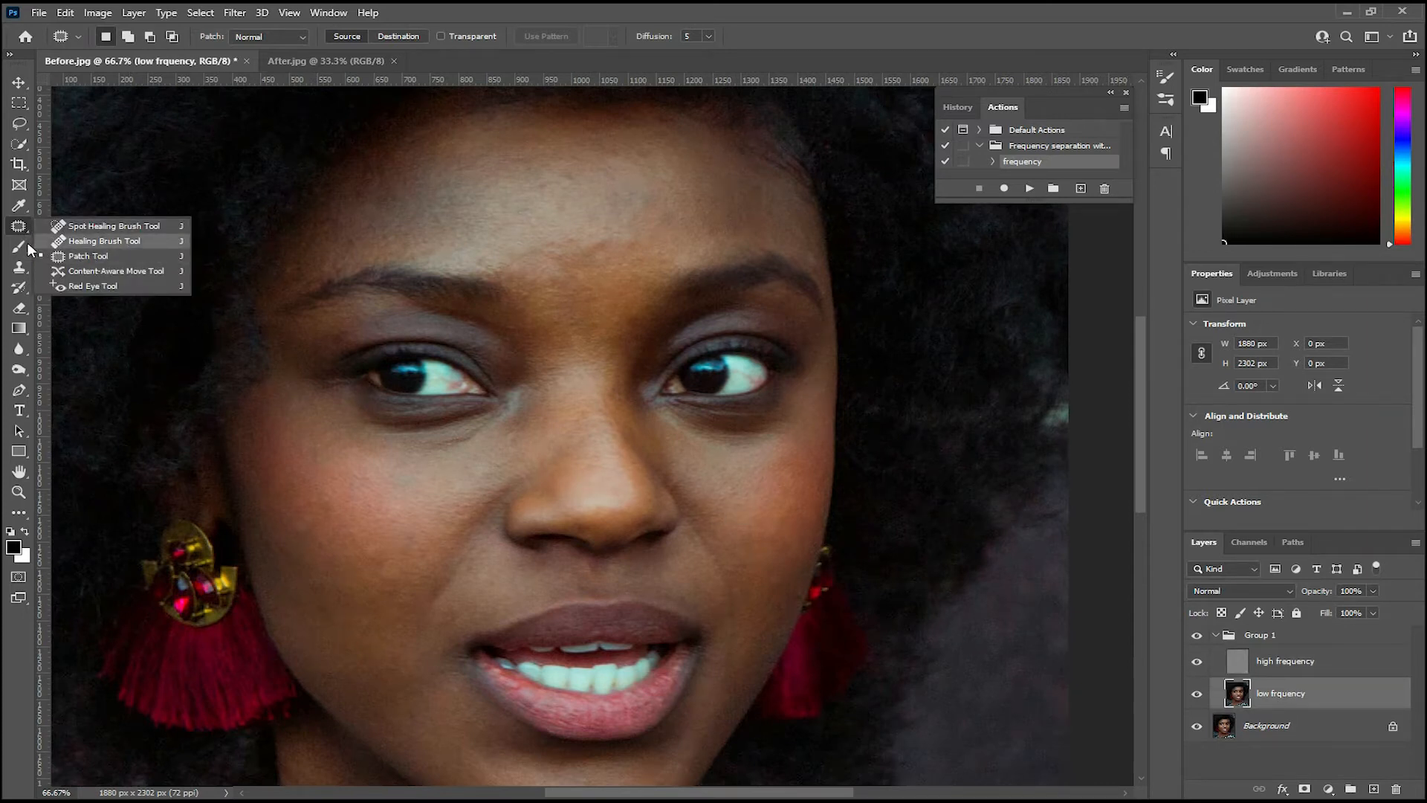
pyautogui.click(19, 247)
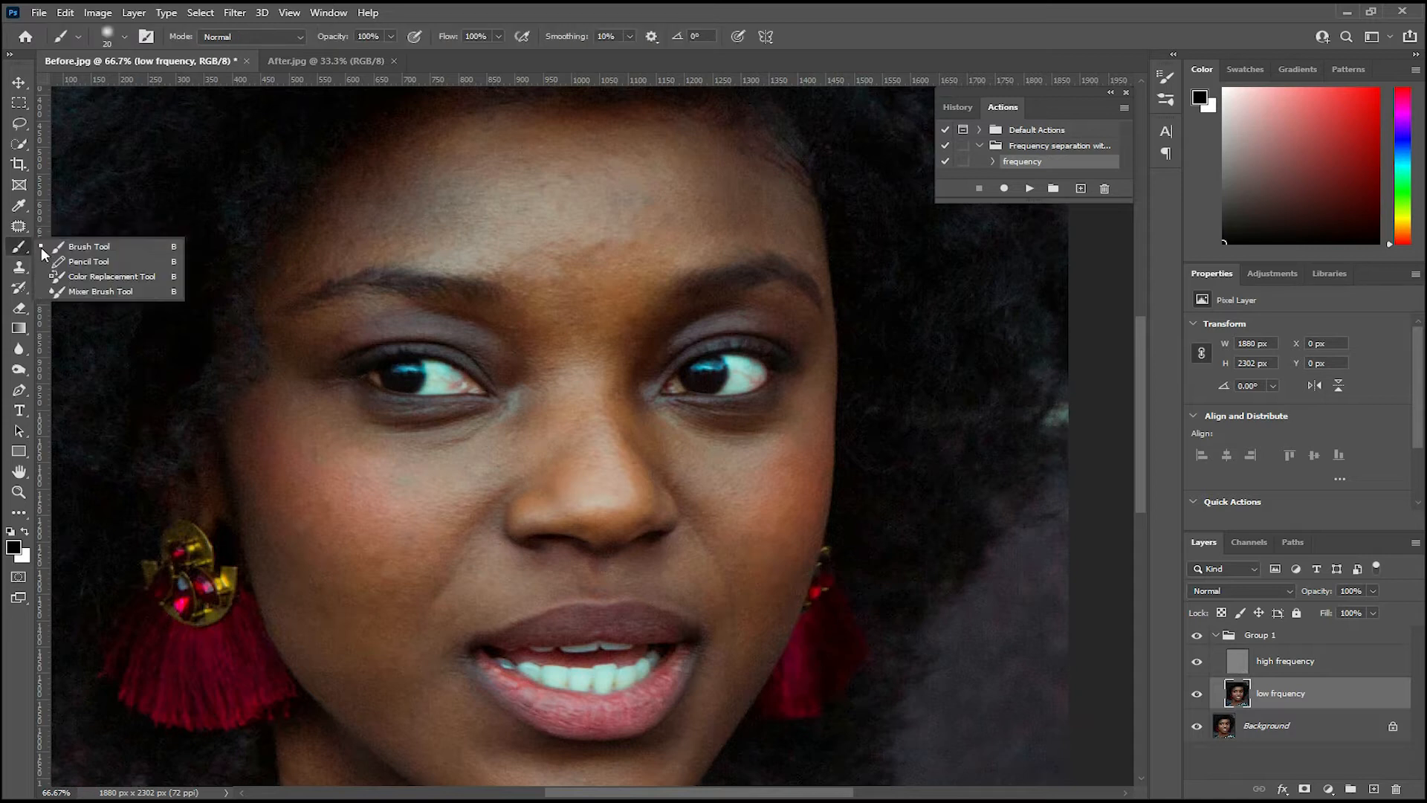
pyautogui.click(86, 291)
pyautogui.hotkey('ctrl', '+')
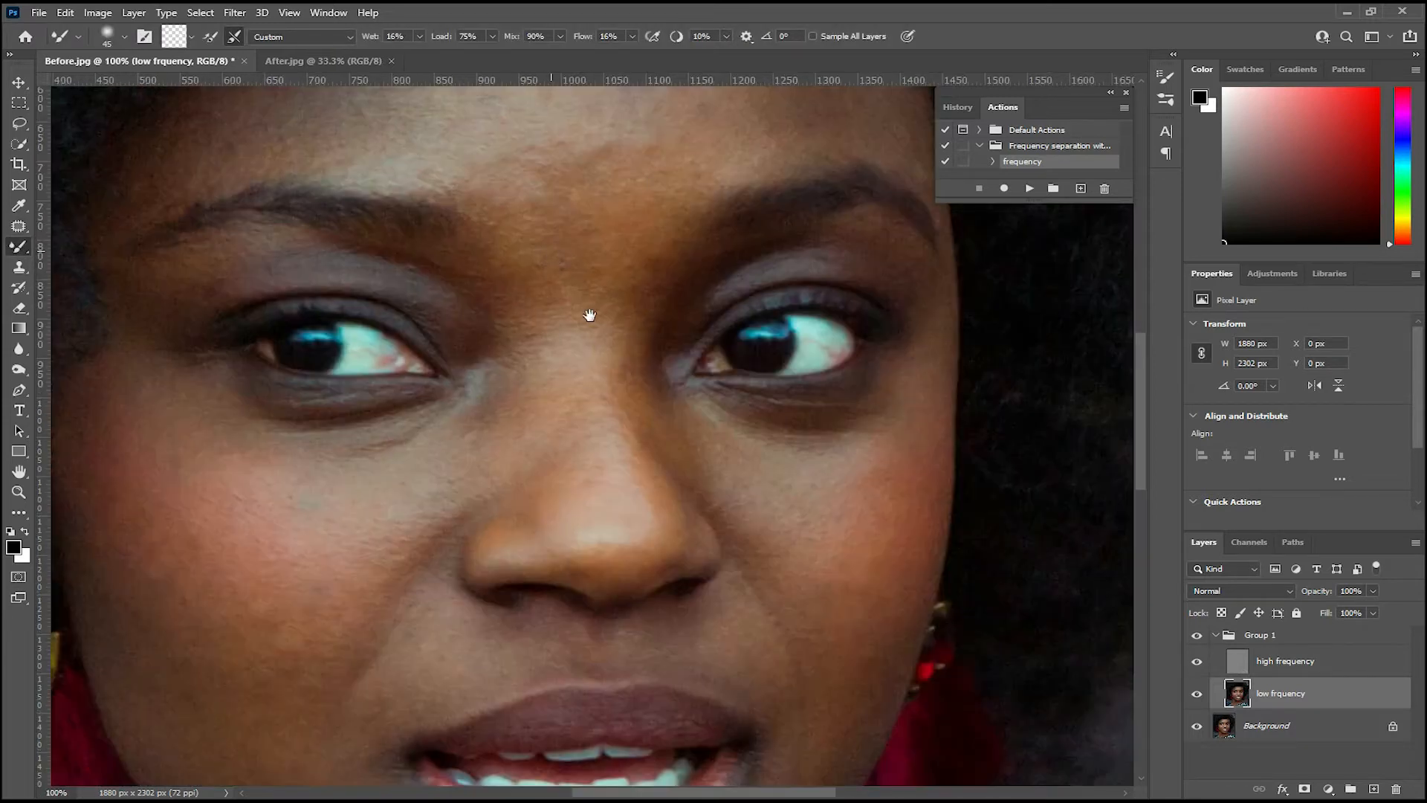
pyautogui.moveTo(590, 316); pyautogui.dragTo(698, 562)
# Blend the uneven tones on the image-left side of the forehead using a 175 px Mixer Brush
pyautogui.press(']')
pyautogui.press(']')
pyautogui.press(']')
pyautogui.press(']')
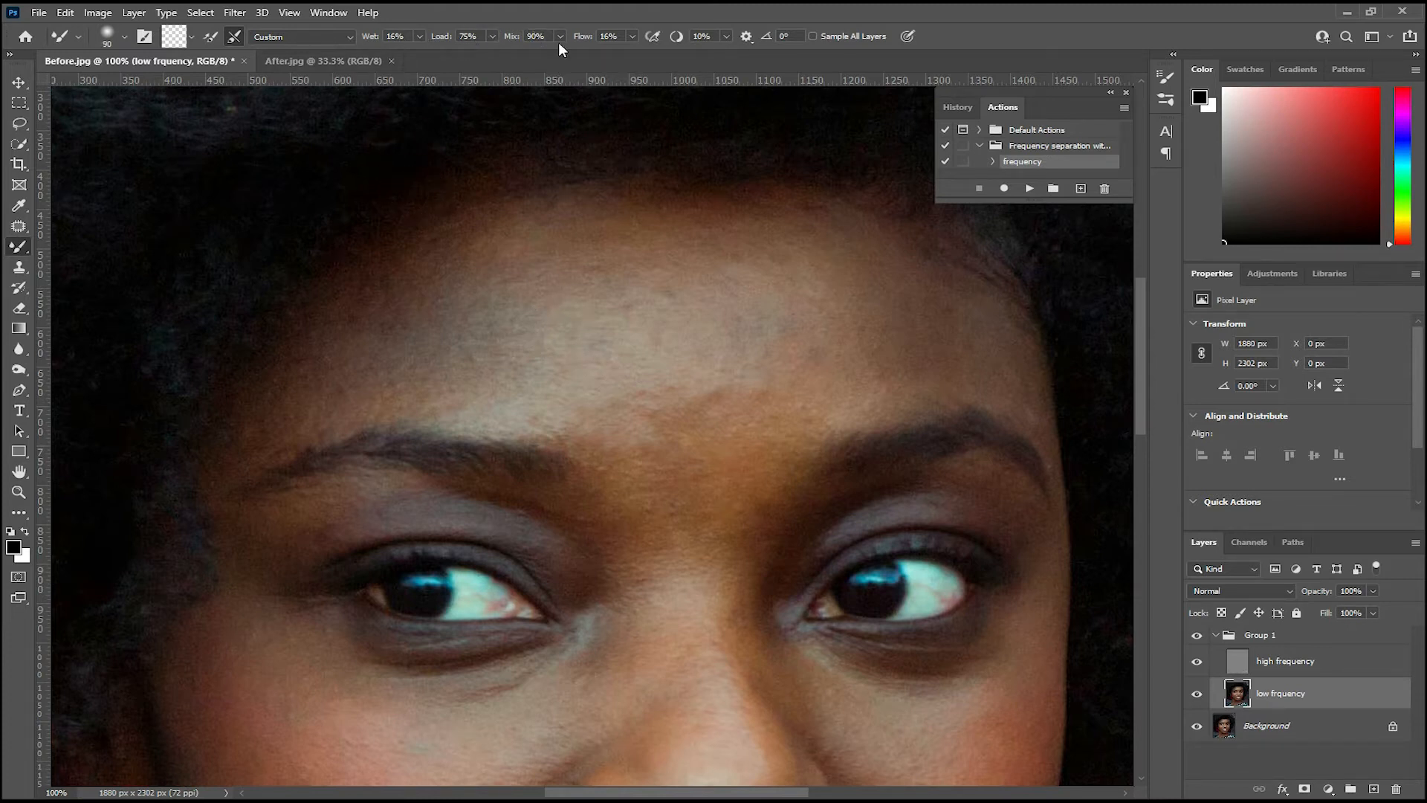
pyautogui.press(']')
pyautogui.press(']')
pyautogui.press(']')
pyautogui.press(']')
pyautogui.press(']')
pyautogui.press(']')
pyautogui.hotkey('ctrl', '-')
pyautogui.press('[')
pyautogui.press('[')
pyautogui.press('[')
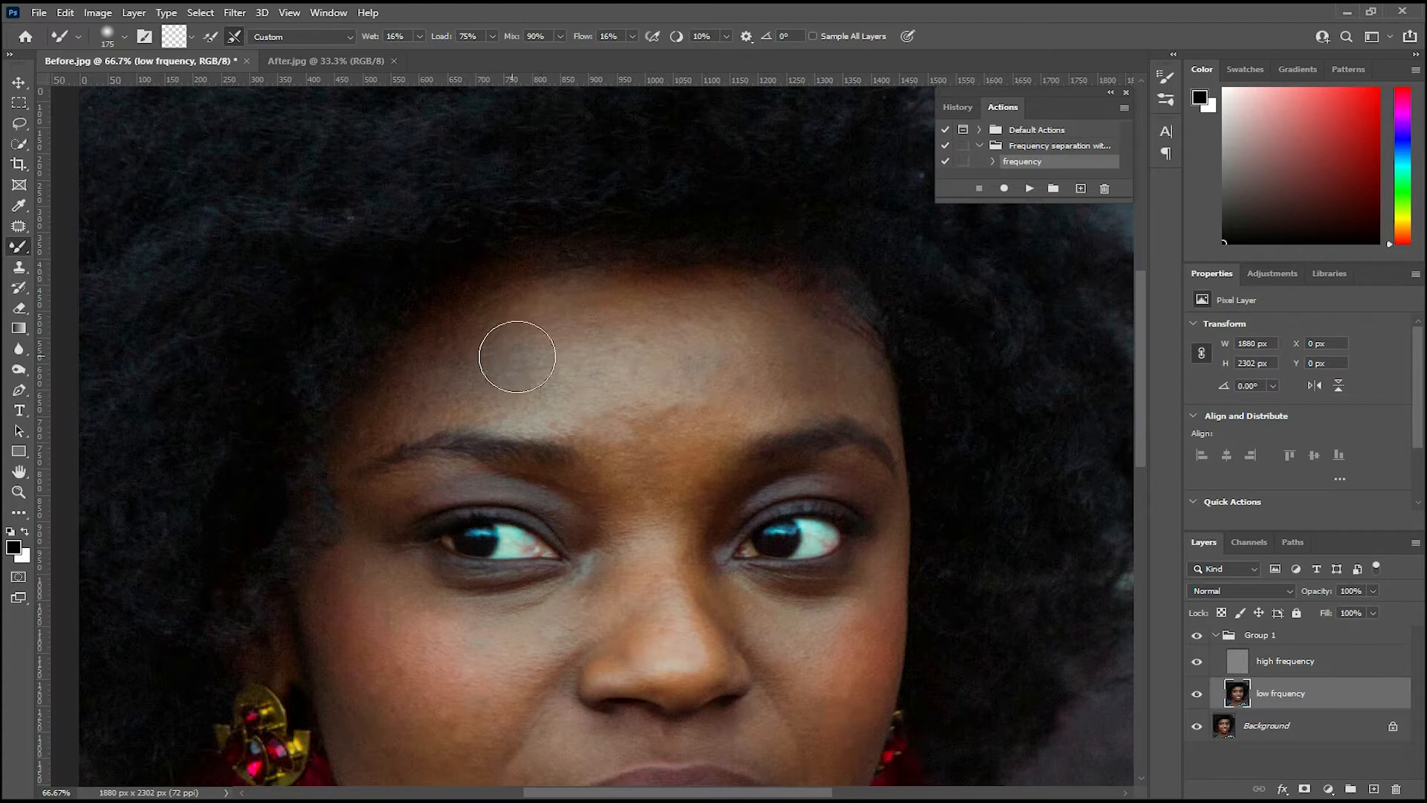
pyautogui.hotkey('ctrl', '+')
pyautogui.hotkey('ctrl', '-')
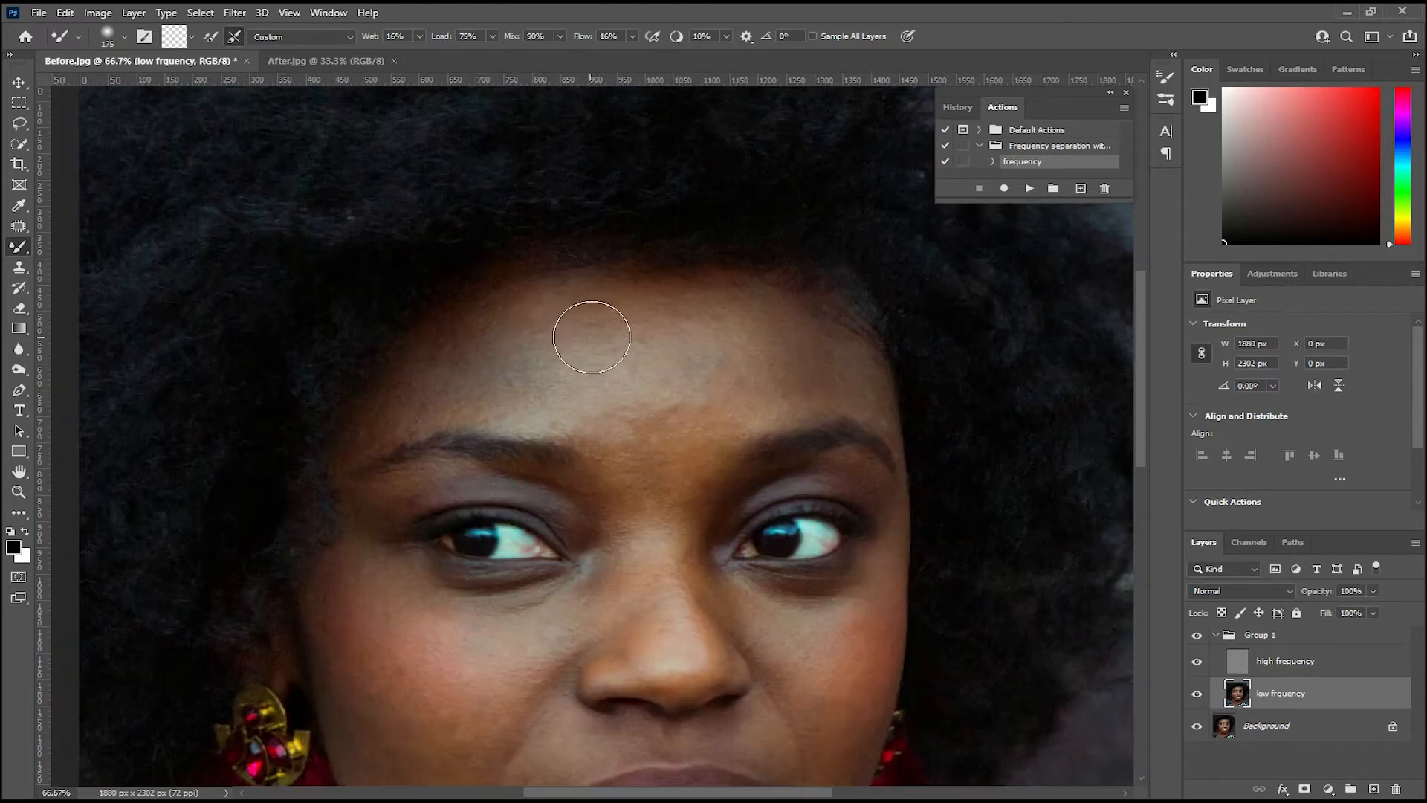
# Smooth the tones on the rest of the forehead, reducing the Mixer Brush to 150 px and finishing at 100 px
pyautogui.press('[')
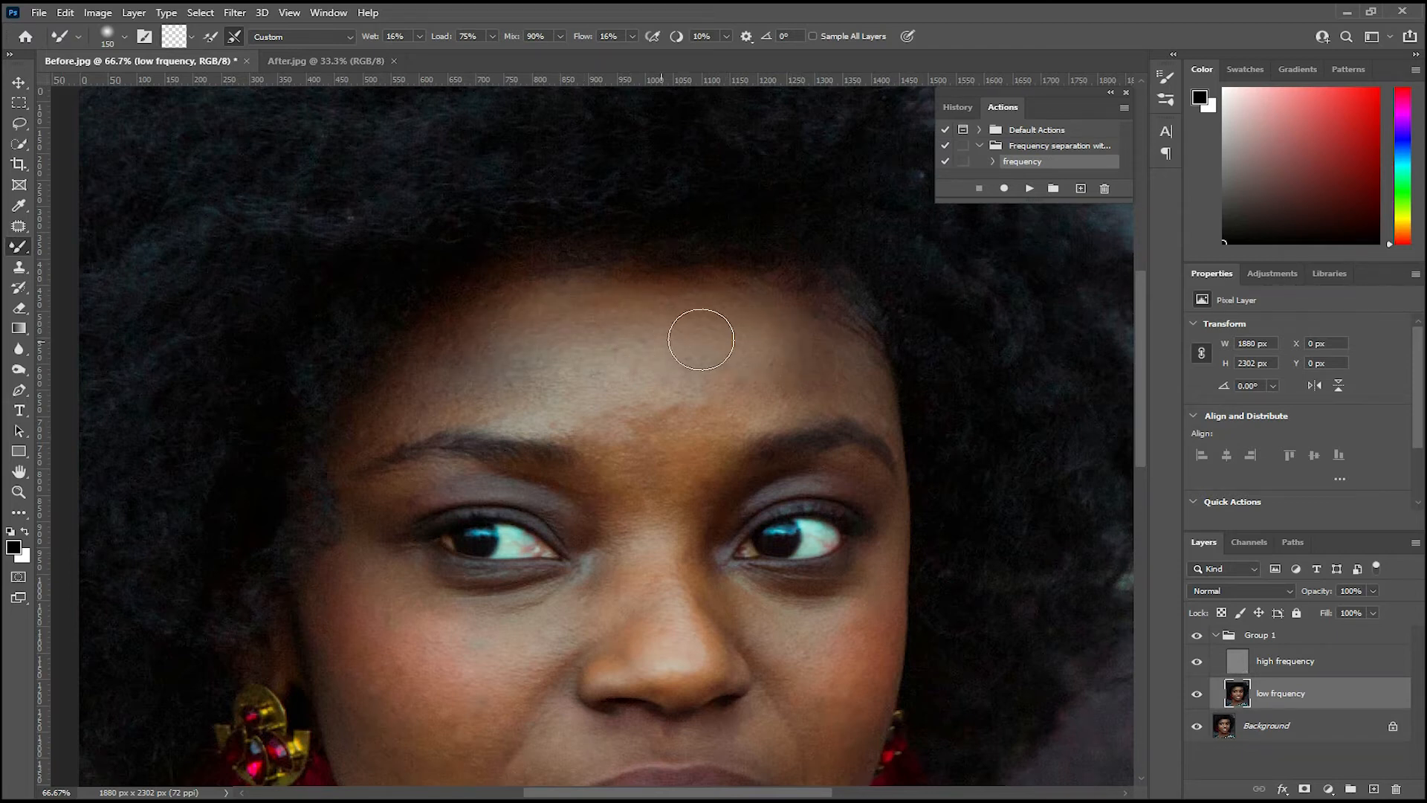
pyautogui.press('[')
pyautogui.press('[')
pyautogui.press(']')
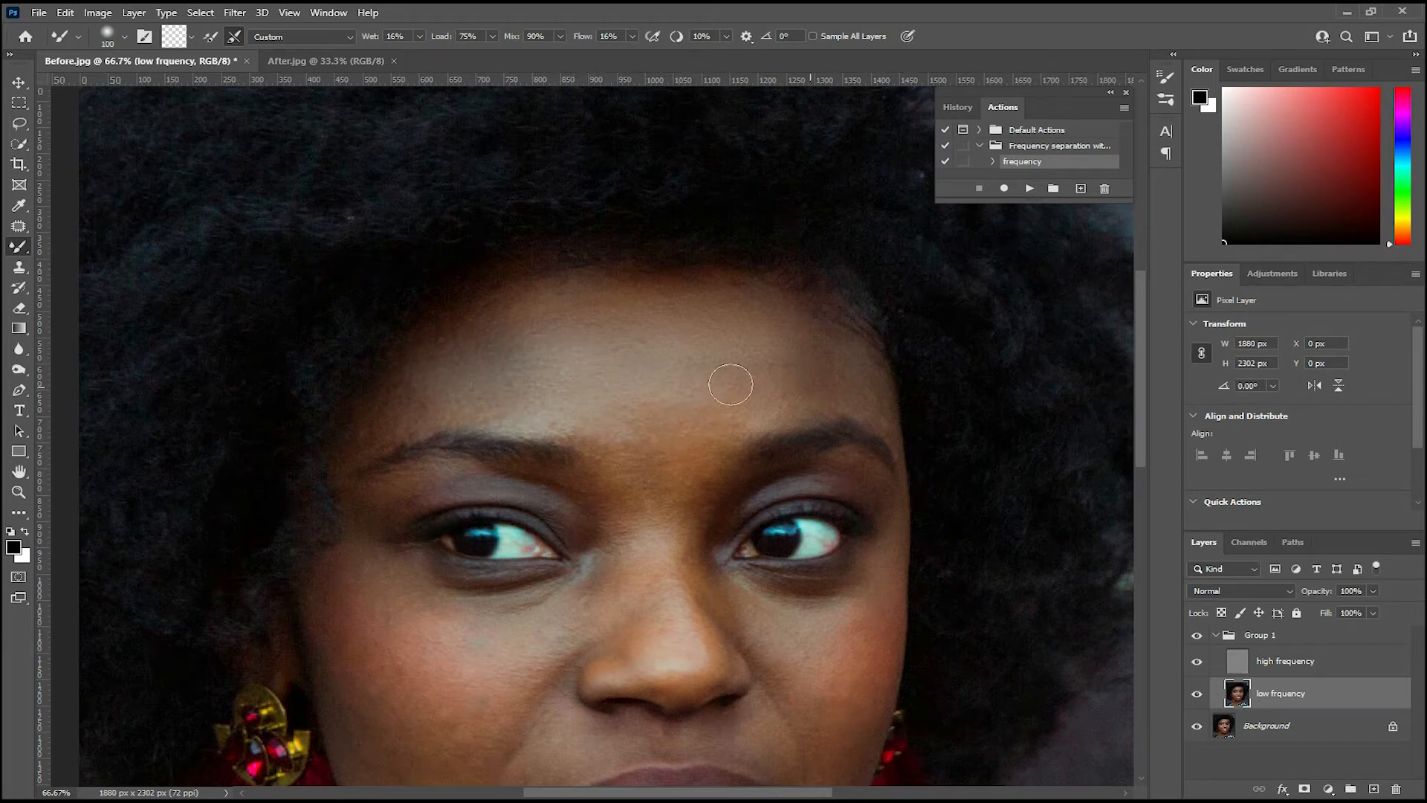
# Blend the skin tones around the nose, under the eyes and on both cheeks with a 100 to 125 px Mixer Brush
pyautogui.press(']')
pyautogui.moveTo(541, 541); pyautogui.dragTo(521, 440)
pyautogui.press('[')
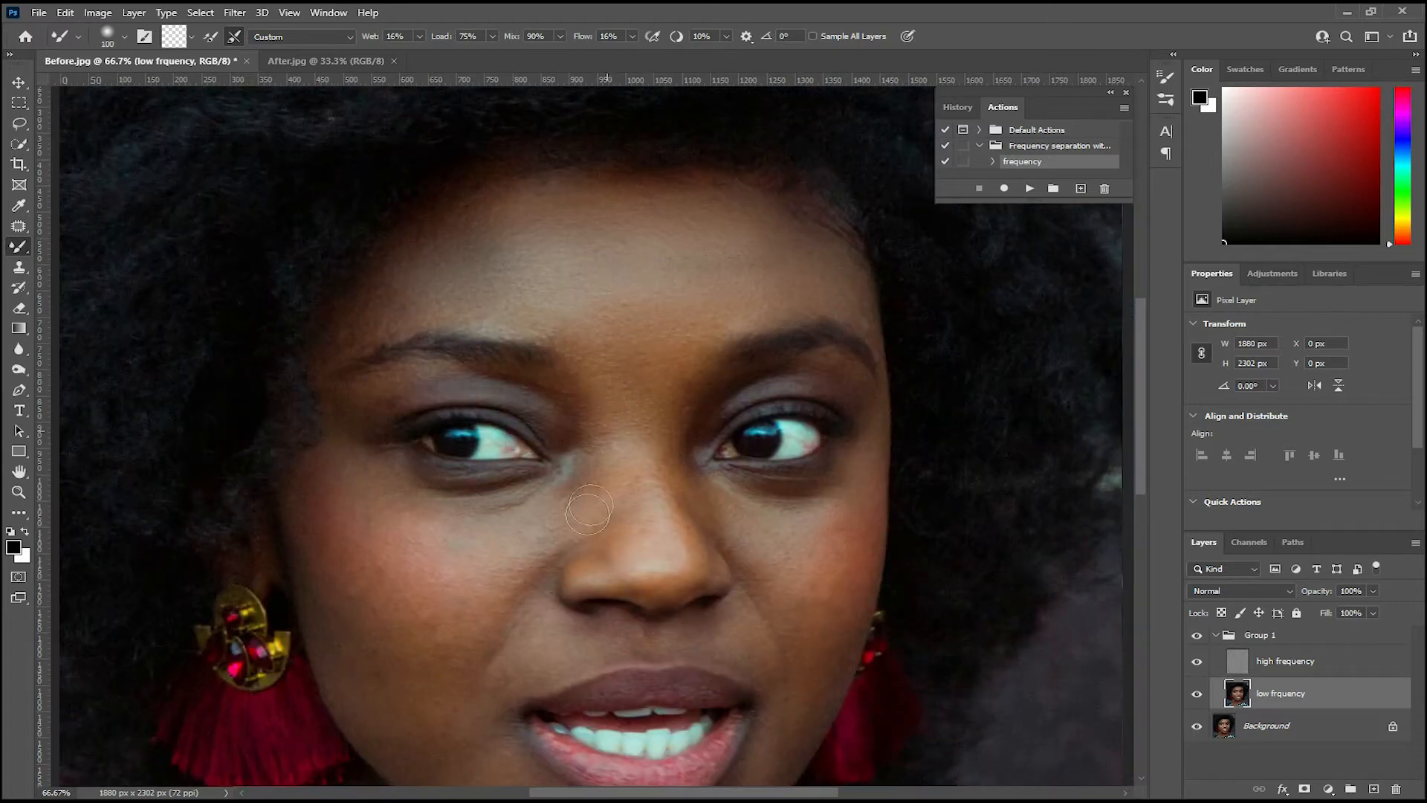
pyautogui.press(']')
pyautogui.moveTo(808, 533)
pyautogui.mouseDown()
pyautogui.moveTo(833, 533)
pyautogui.moveTo(831, 623)
pyautogui.mouseUp()
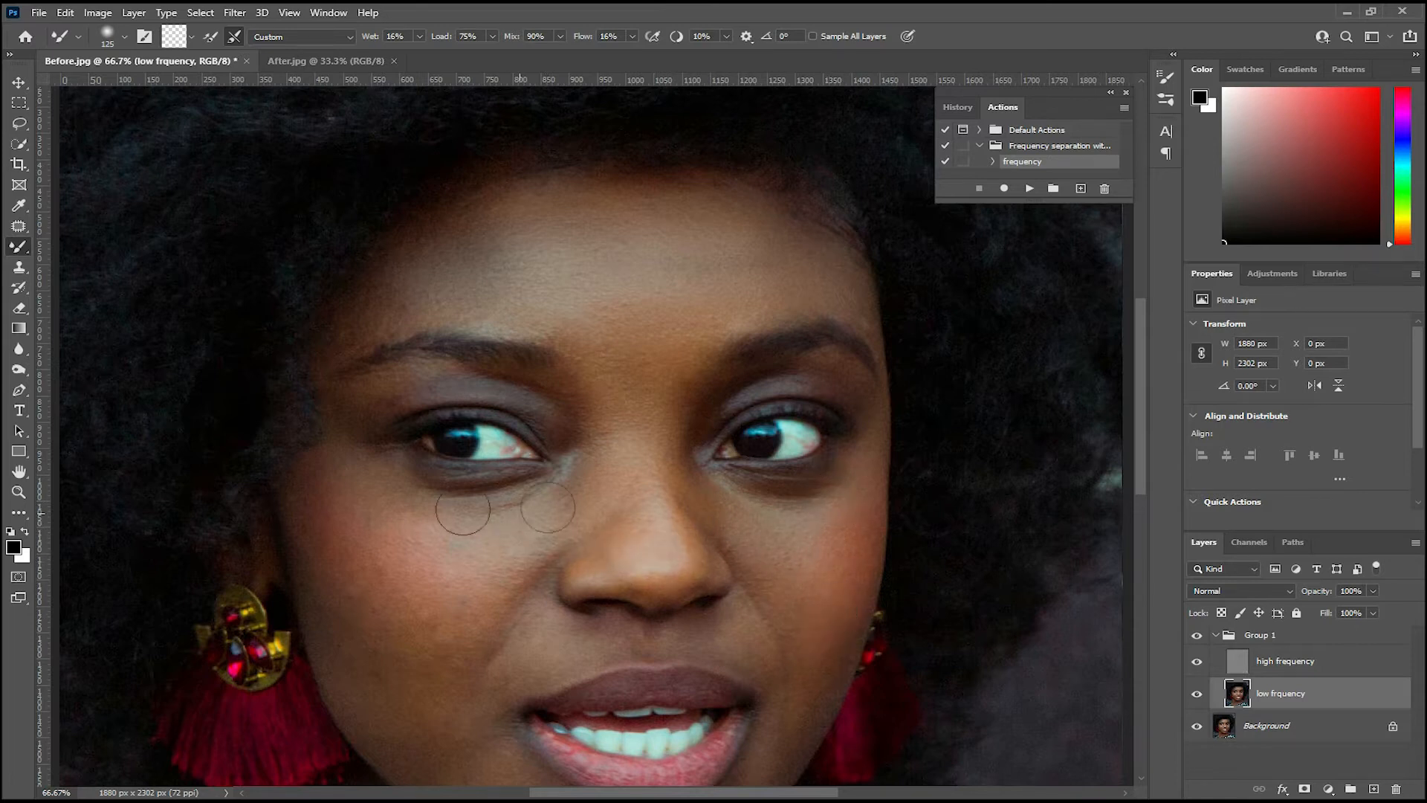
pyautogui.moveTo(357, 510)
pyautogui.mouseDown()
pyautogui.moveTo(336, 425)
pyautogui.moveTo(322, 498)
pyautogui.moveTo(334, 560)
pyautogui.moveTo(398, 659)
pyautogui.moveTo(424, 554)
pyautogui.mouseUp()
pyautogui.moveTo(321, 381)
pyautogui.mouseDown()
pyautogui.moveTo(322, 310)
pyautogui.moveTo(362, 436)
pyautogui.mouseUp()
# Smooth the skin tones around the mouth with the Mixer Brush reduced to 70 px
pyautogui.press('[')
pyautogui.moveTo(508, 495); pyautogui.dragTo(501, 423)
pyautogui.press('[')
pyautogui.press('[')
pyautogui.press('[')
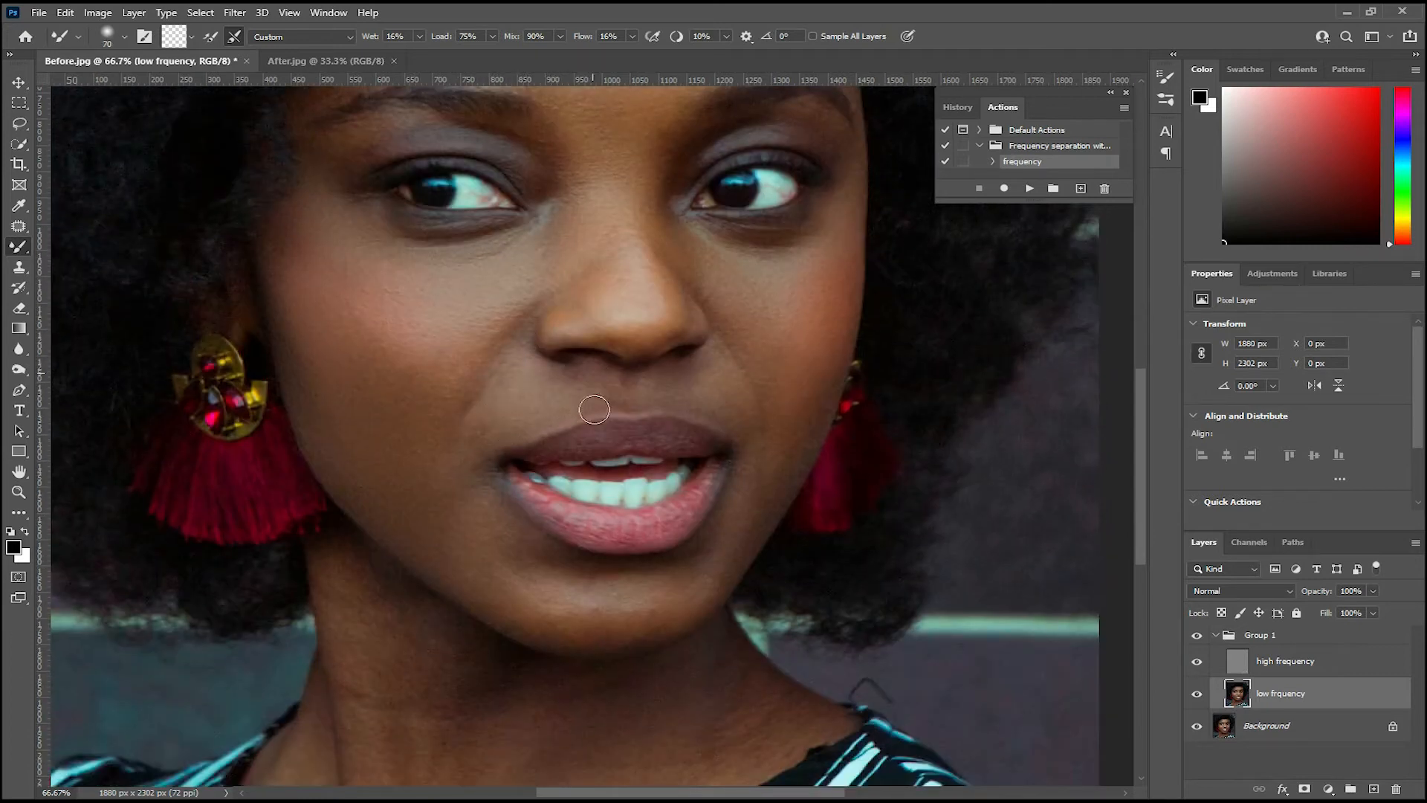
pyautogui.moveTo(701, 367)
pyautogui.mouseDown()
pyautogui.moveTo(735, 459)
pyautogui.moveTo(778, 429)
pyautogui.mouseUp()
# Smooth the neck and upper chest tones with a 125 px Mixer Brush, reducing it to 90 px
pyautogui.press(']')
pyautogui.press(']')
pyautogui.press(']')
pyautogui.press(']')
pyautogui.moveTo(490, 631); pyautogui.dragTo(563, 477)
pyautogui.press('[')
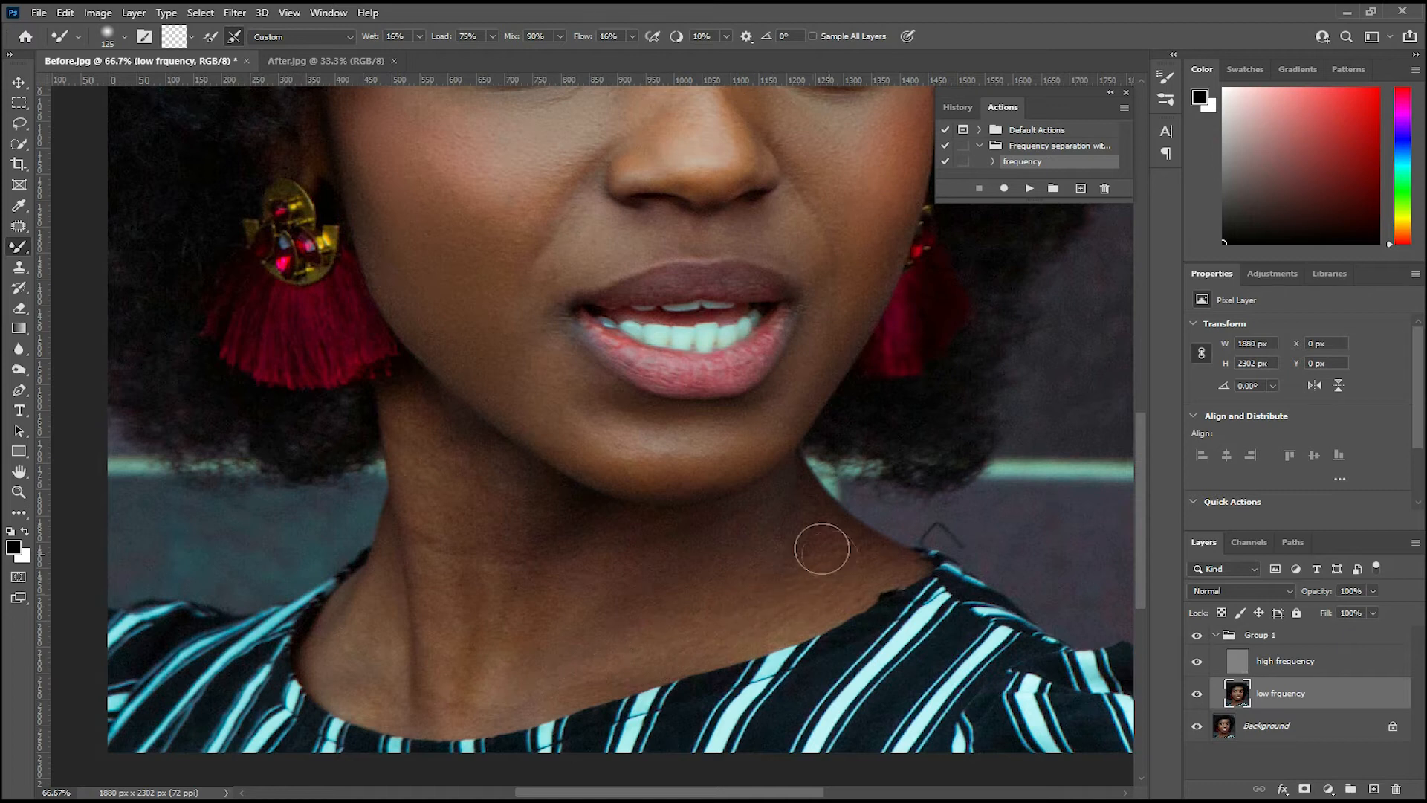
pyautogui.moveTo(430, 680)
pyautogui.mouseDown()
pyautogui.moveTo(451, 644)
pyautogui.moveTo(379, 625)
pyautogui.moveTo(471, 586)
pyautogui.moveTo(472, 544)
pyautogui.mouseUp()
pyautogui.press('[')
pyautogui.press('[')
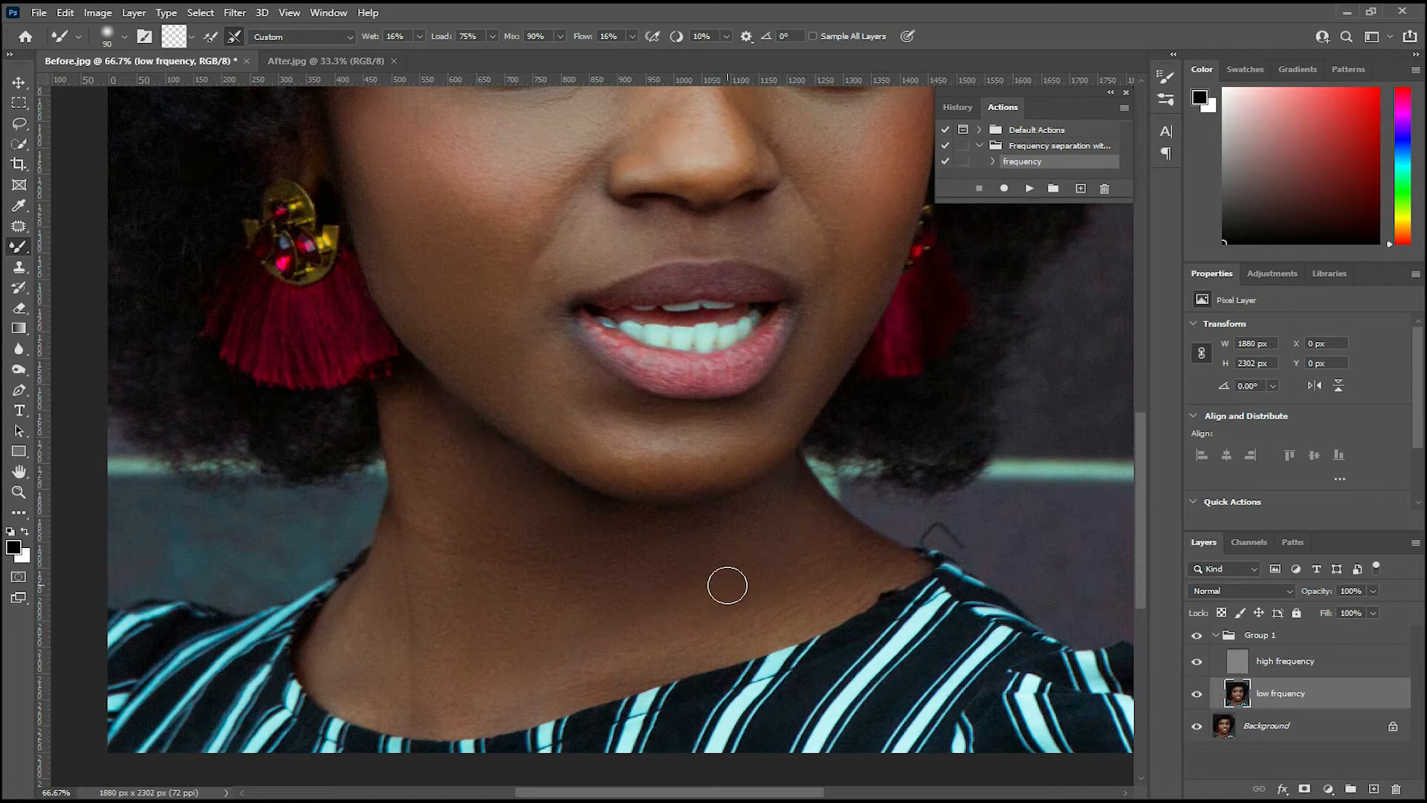
# Check the smoothed skin on the face and neck at several magnifications
pyautogui.hotkey('ctrl', '-')
pyautogui.hotkey('ctrl', '-')
pyautogui.hotkey('ctrl', '+')
pyautogui.hotkey('ctrl', '+')
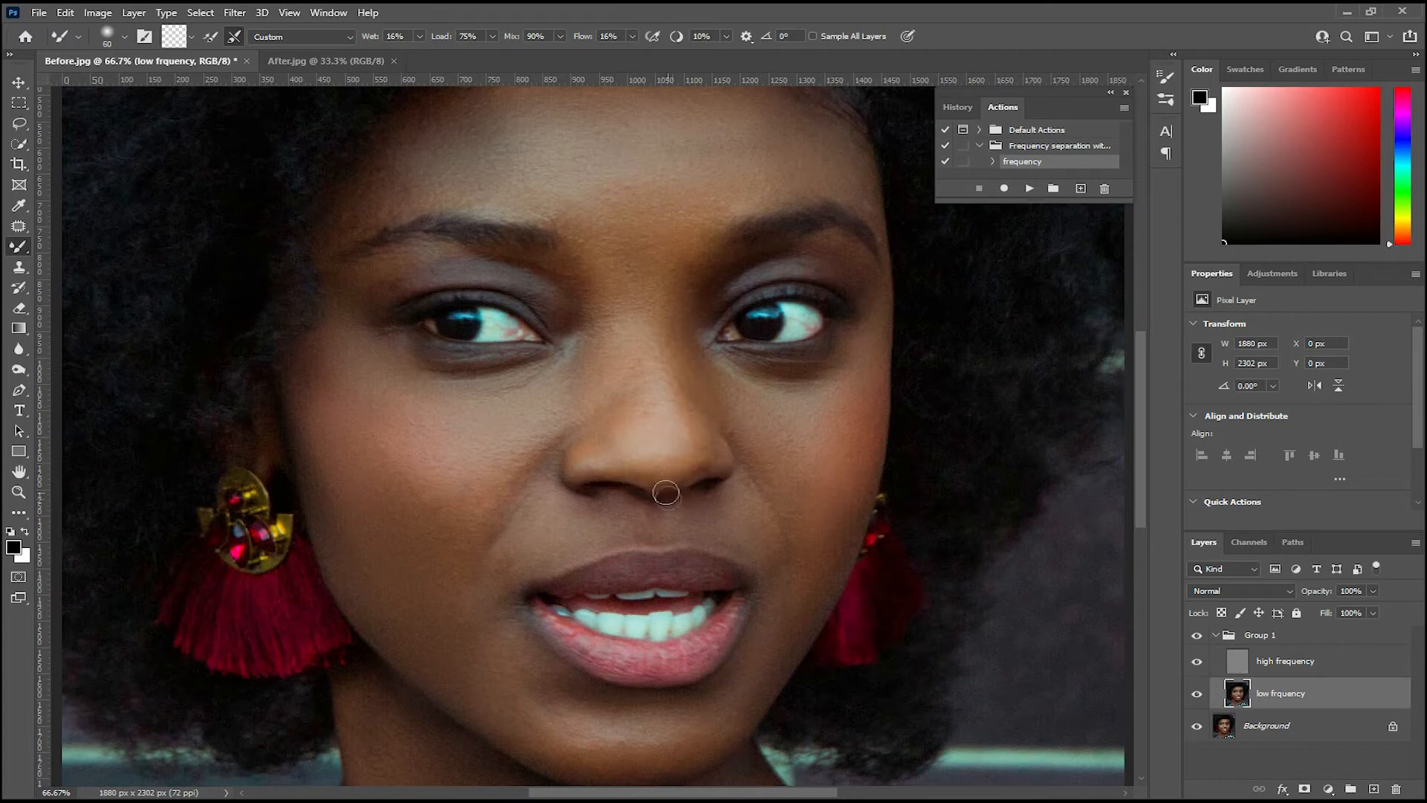
pyautogui.hotkey('ctrl', '-')
pyautogui.hotkey('ctrl', '+')
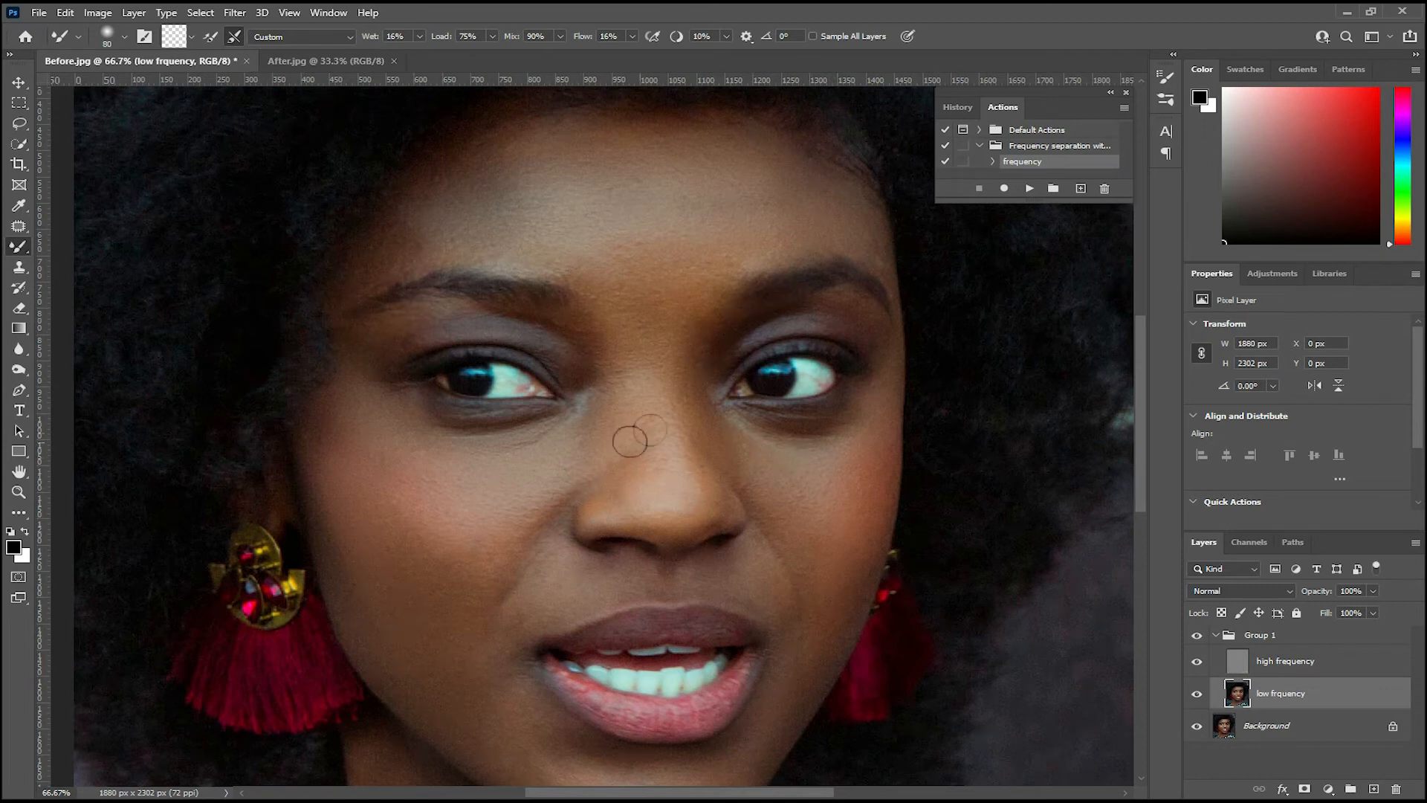
pyautogui.hotkey('ctrl', '-')
pyautogui.moveTo(723, 512); pyautogui.dragTo(682, 230)
pyautogui.press(']')
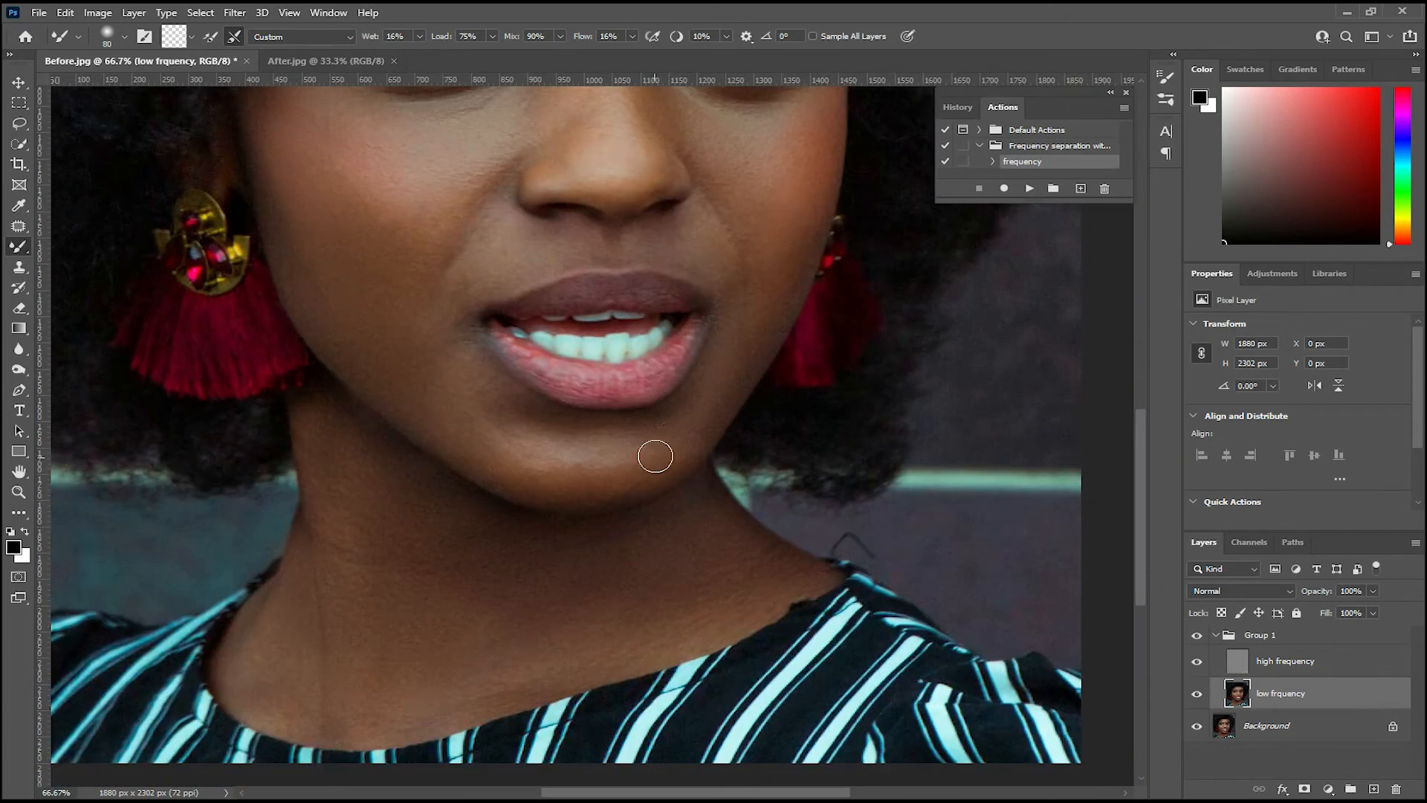
pyautogui.hotkey('ctrl', '-')
pyautogui.hotkey('ctrl', '-')
pyautogui.hotkey('ctrl', '-')
pyautogui.hotkey('ctrl', '+')
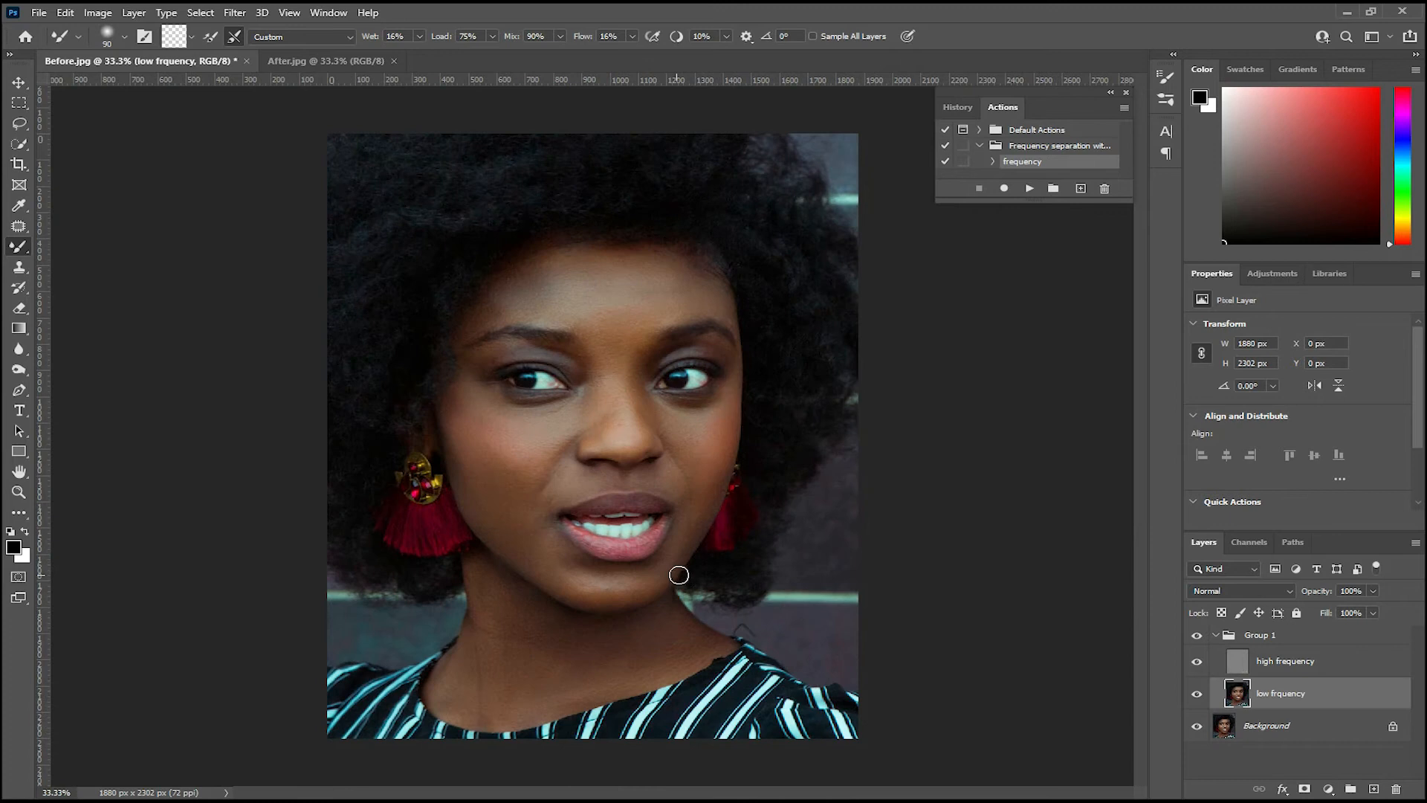
# Flatten the frequency separation group and the original image into a single Background layer
pyautogui.hotkey('ctrl', '+')
pyautogui.hotkey('ctrl', '+')
pyautogui.hotkey('ctrl', '-')
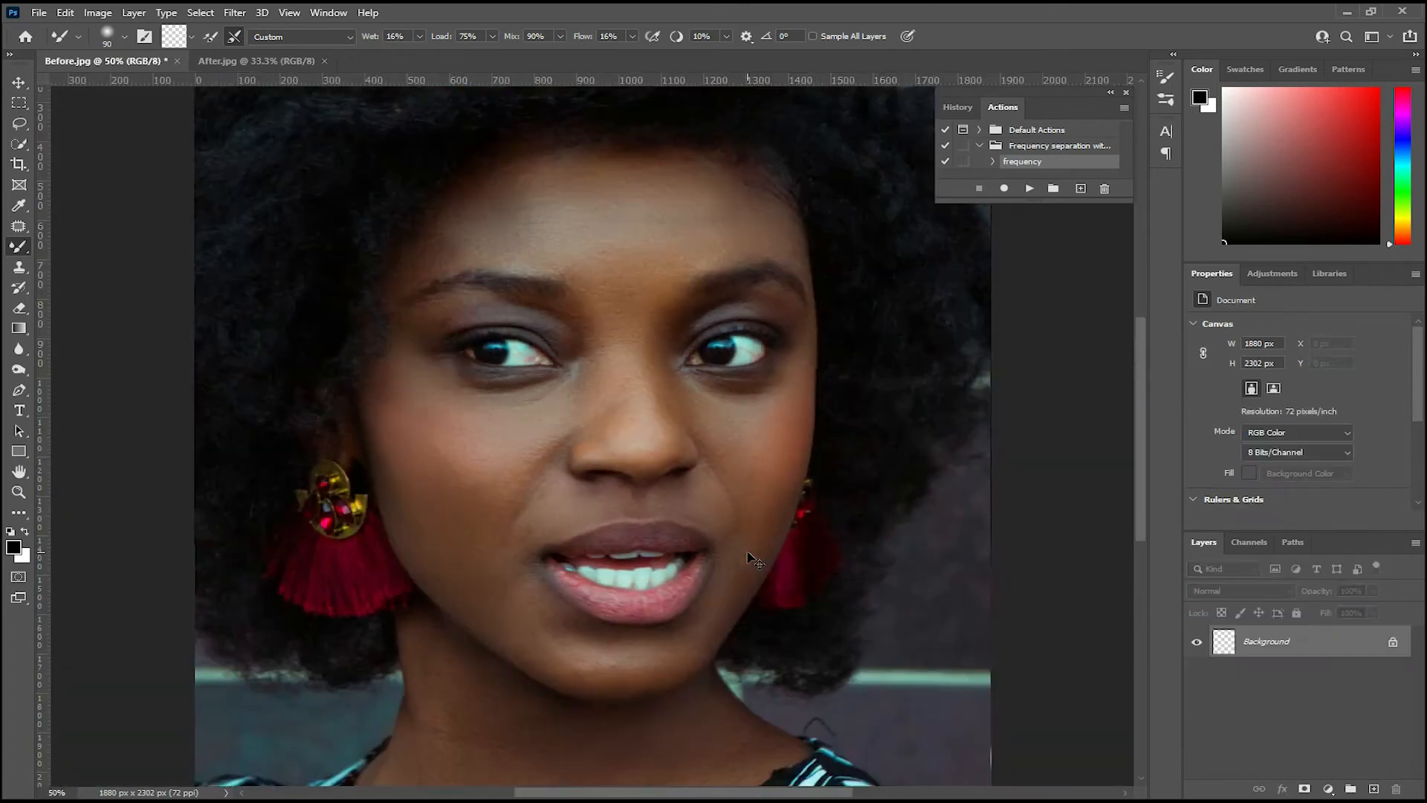
# Examine the lips and teeth of the flattened portrait up close
pyautogui.hotkey('ctrl', '+')
pyautogui.moveTo(678, 573); pyautogui.dragTo(597, 438)
pyautogui.hotkey('ctrl', '+')
pyautogui.moveTo(649, 498); pyautogui.dragTo(627, 439)
pyautogui.hotkey('ctrl', '-')
pyautogui.hotkey('ctrl', '+')
pyautogui.hotkey('ctrl', '+')
pyautogui.scroll(5, 606, 431)
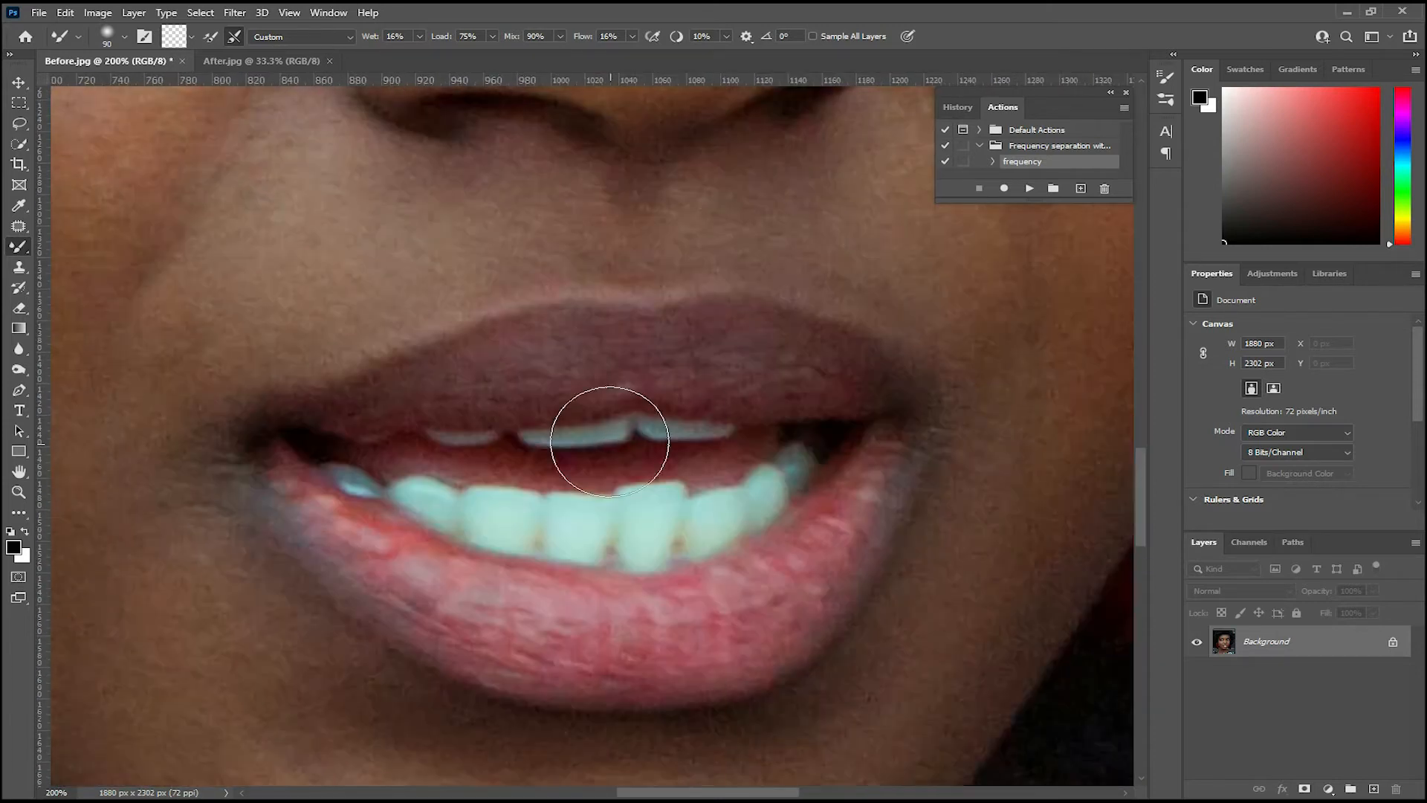
pyautogui.hotkey('ctrl', '+')
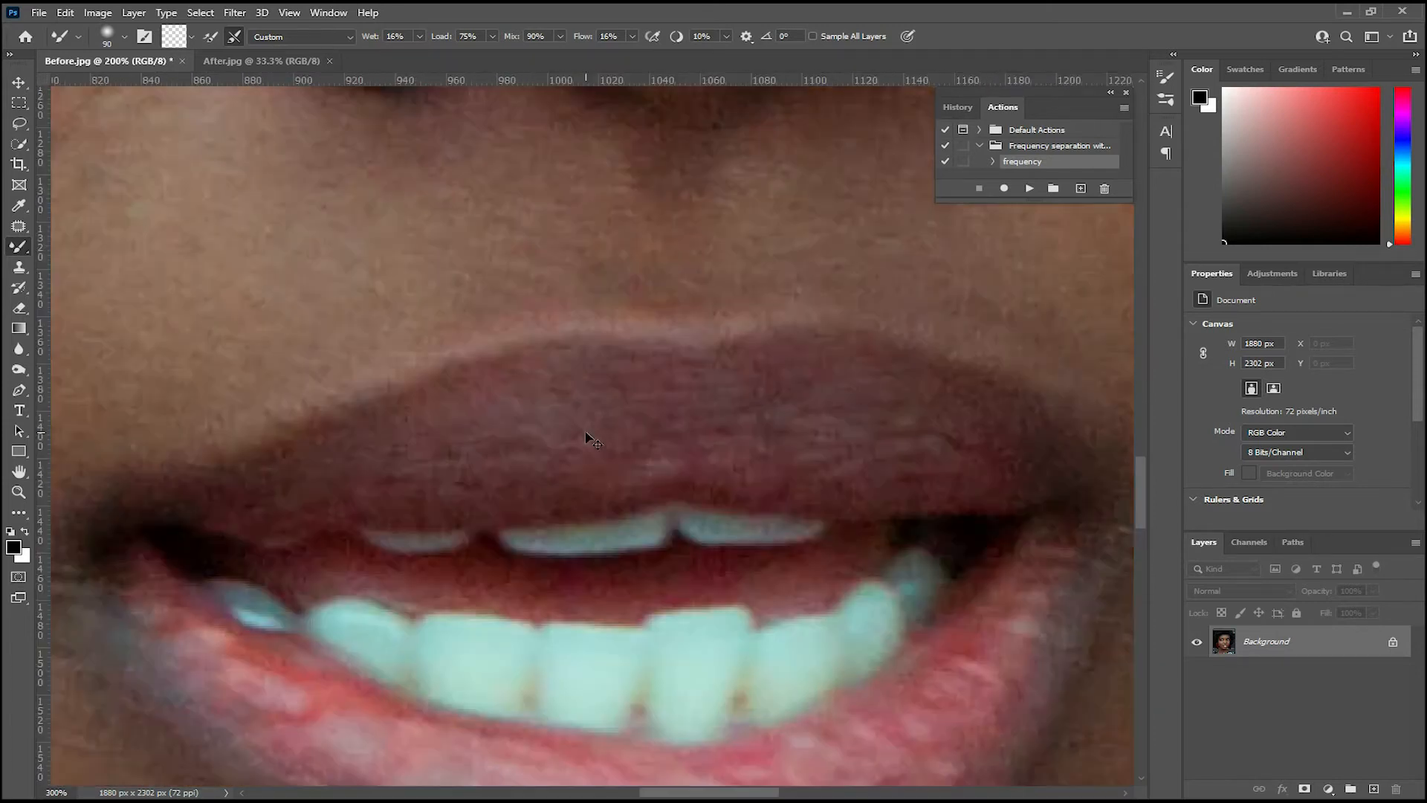
pyautogui.scroll(-2, 628, 507)
pyautogui.hotkey('ctrl', '-')
pyautogui.hotkey('ctrl', '-')
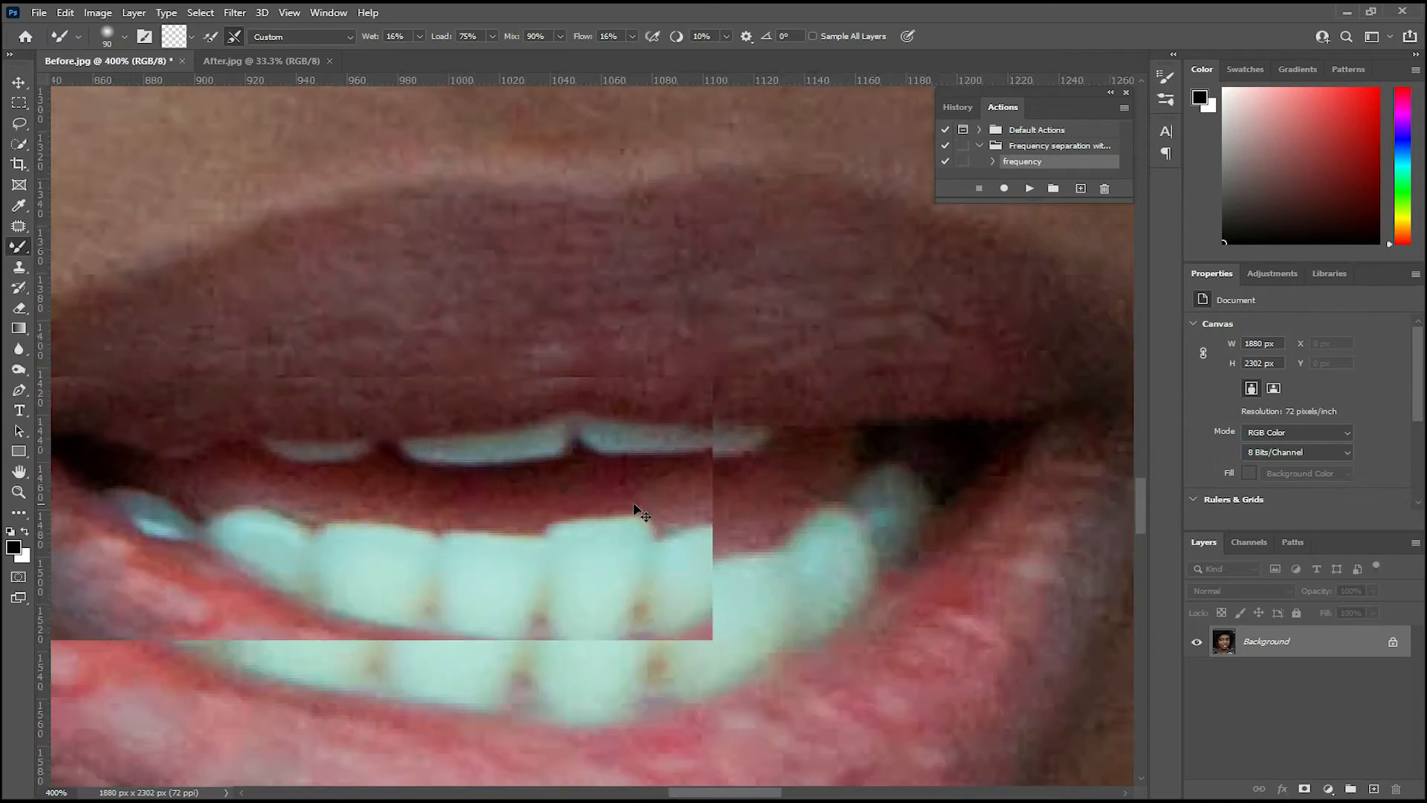
pyautogui.hotkey('ctrl', '+')
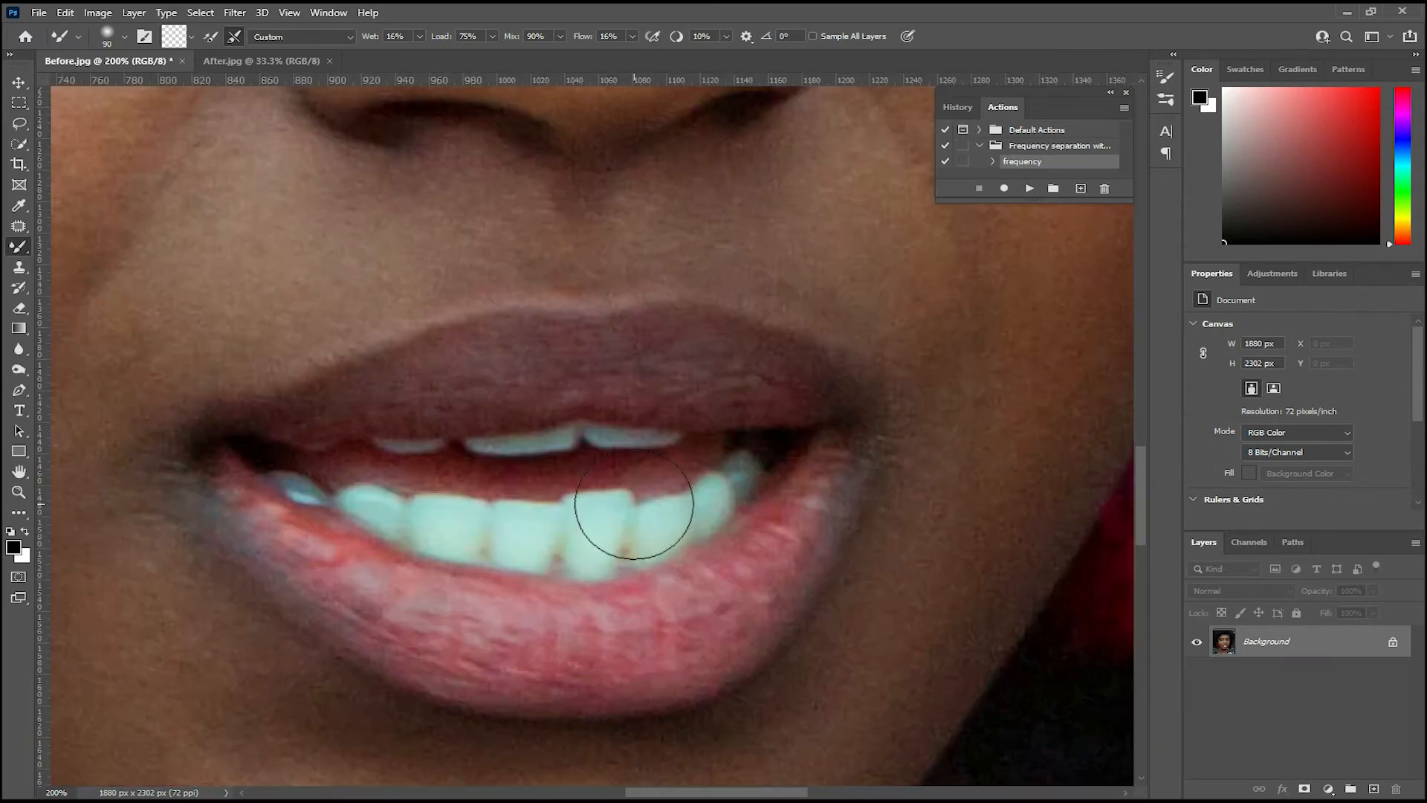
pyautogui.hotkey('ctrl', '-')
pyautogui.hotkey('ctrl', '+')
pyautogui.moveTo(619, 535); pyautogui.dragTo(700, 498)
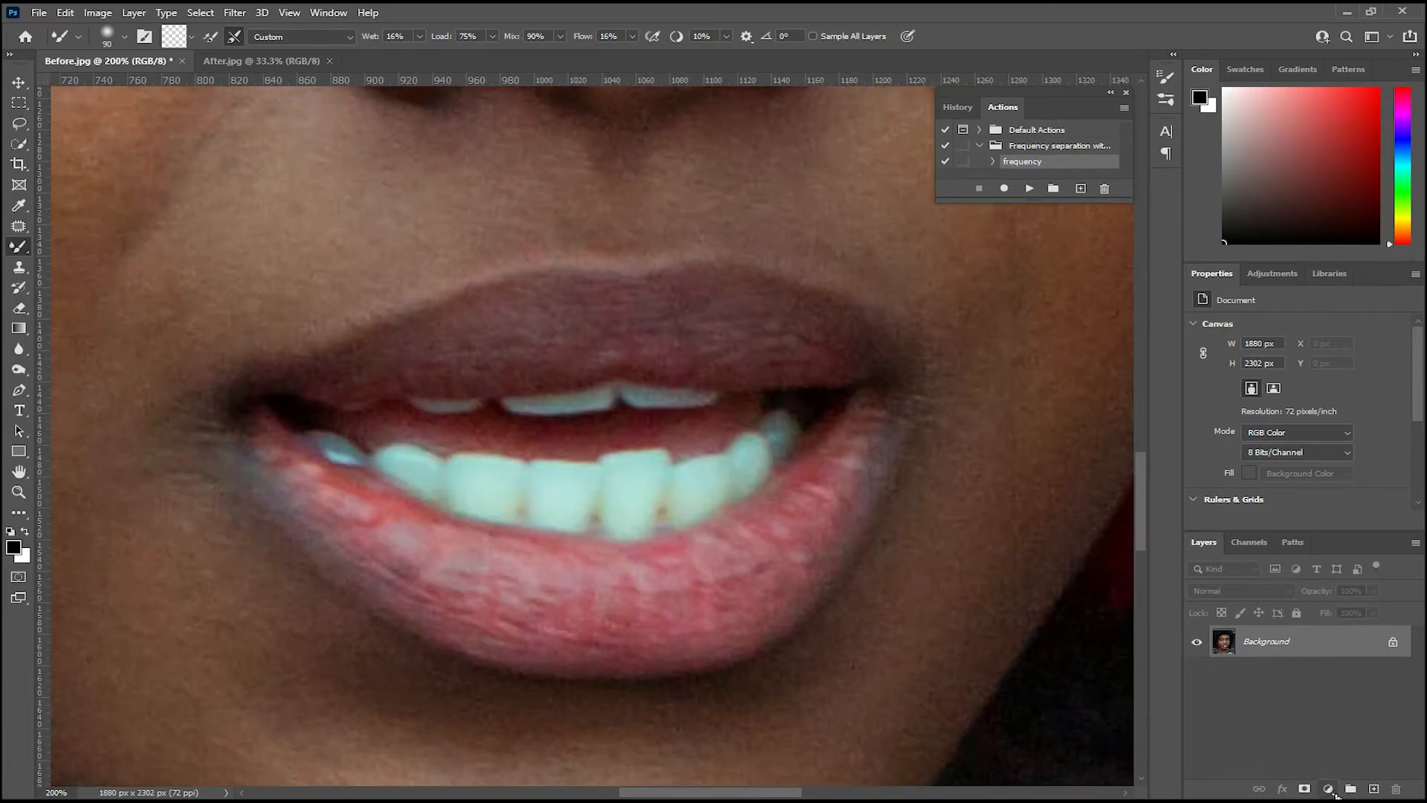
# Add a Color Balance adjustment layer and set its Midtones Cyan–Red value to +100
pyautogui.click(1326, 787)
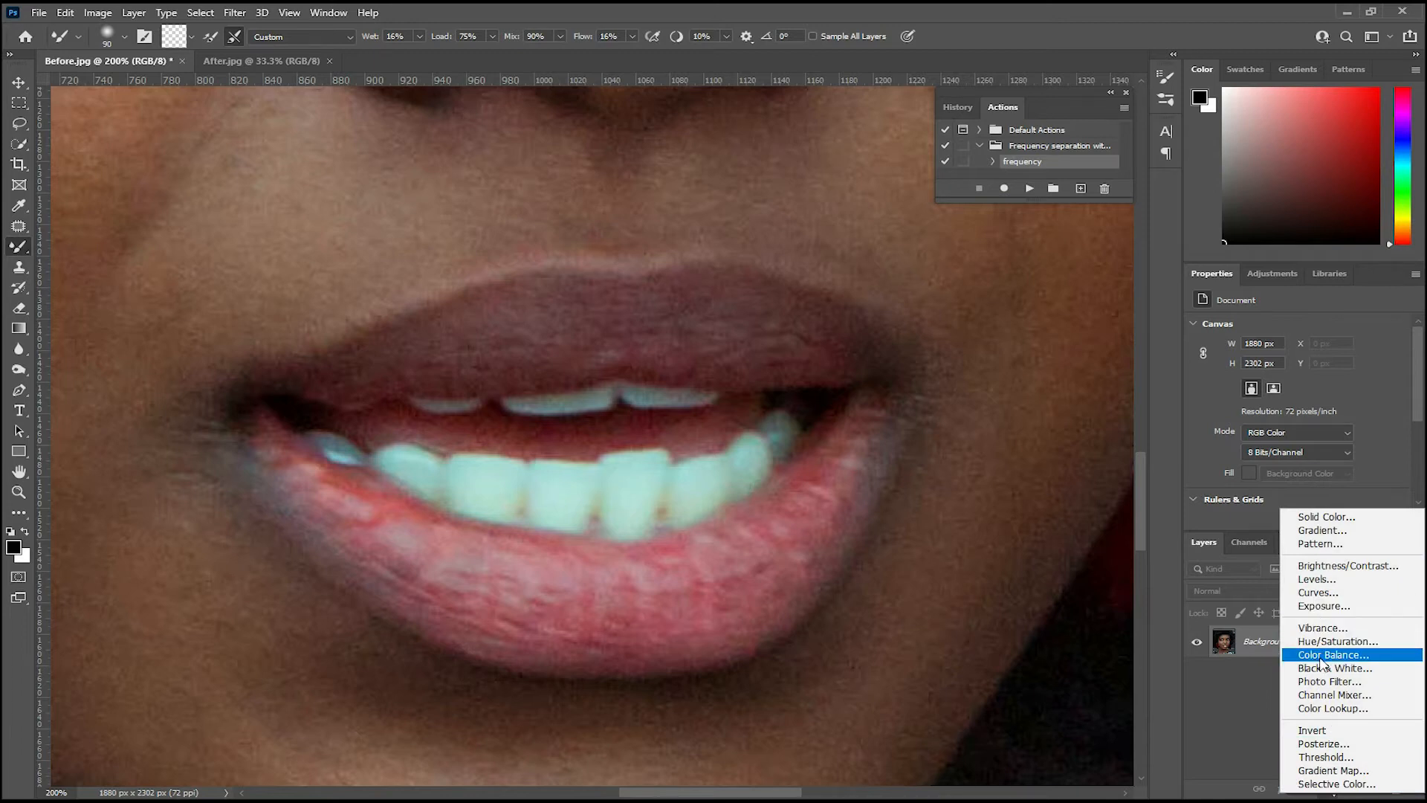
pyautogui.click(1323, 655)
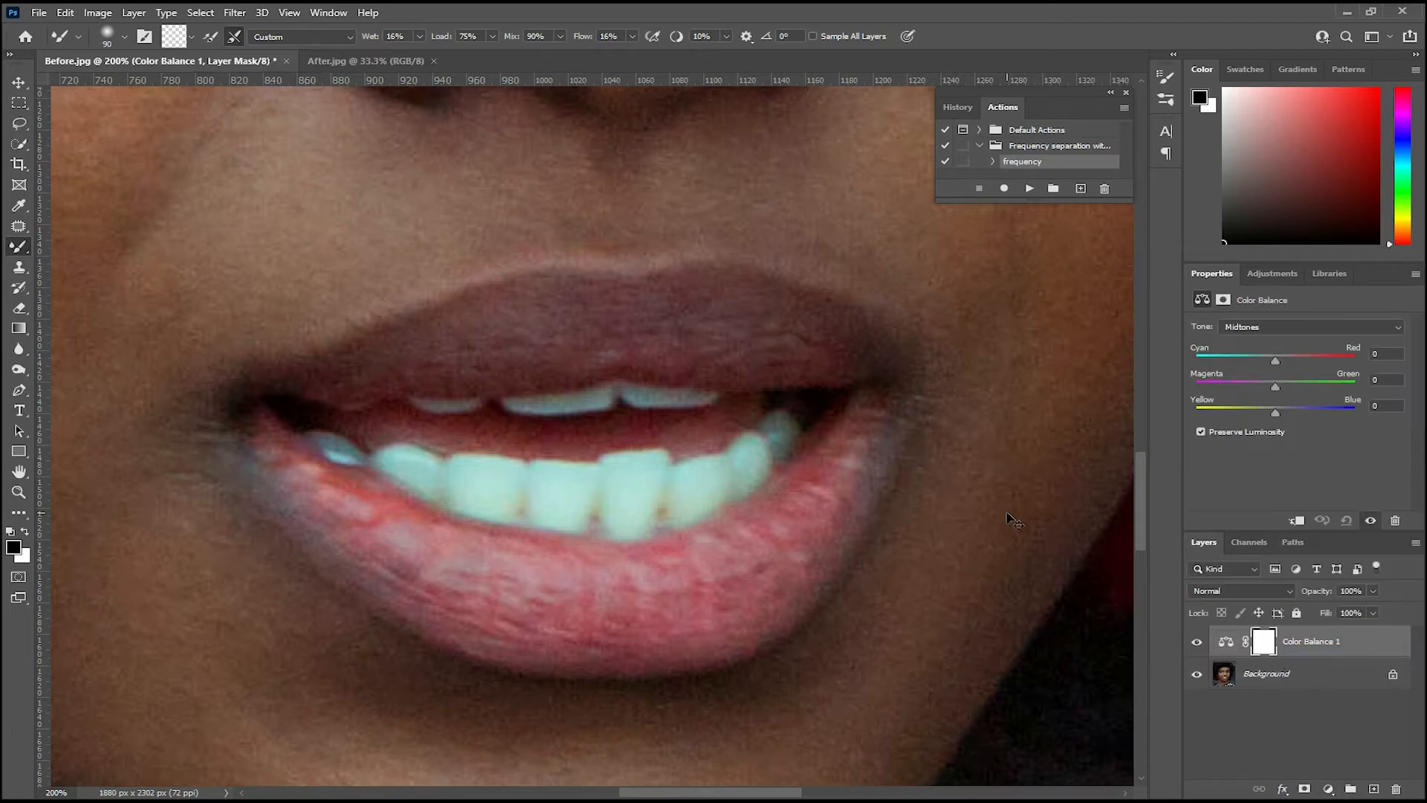
pyautogui.hotkey('ctrl', '-')
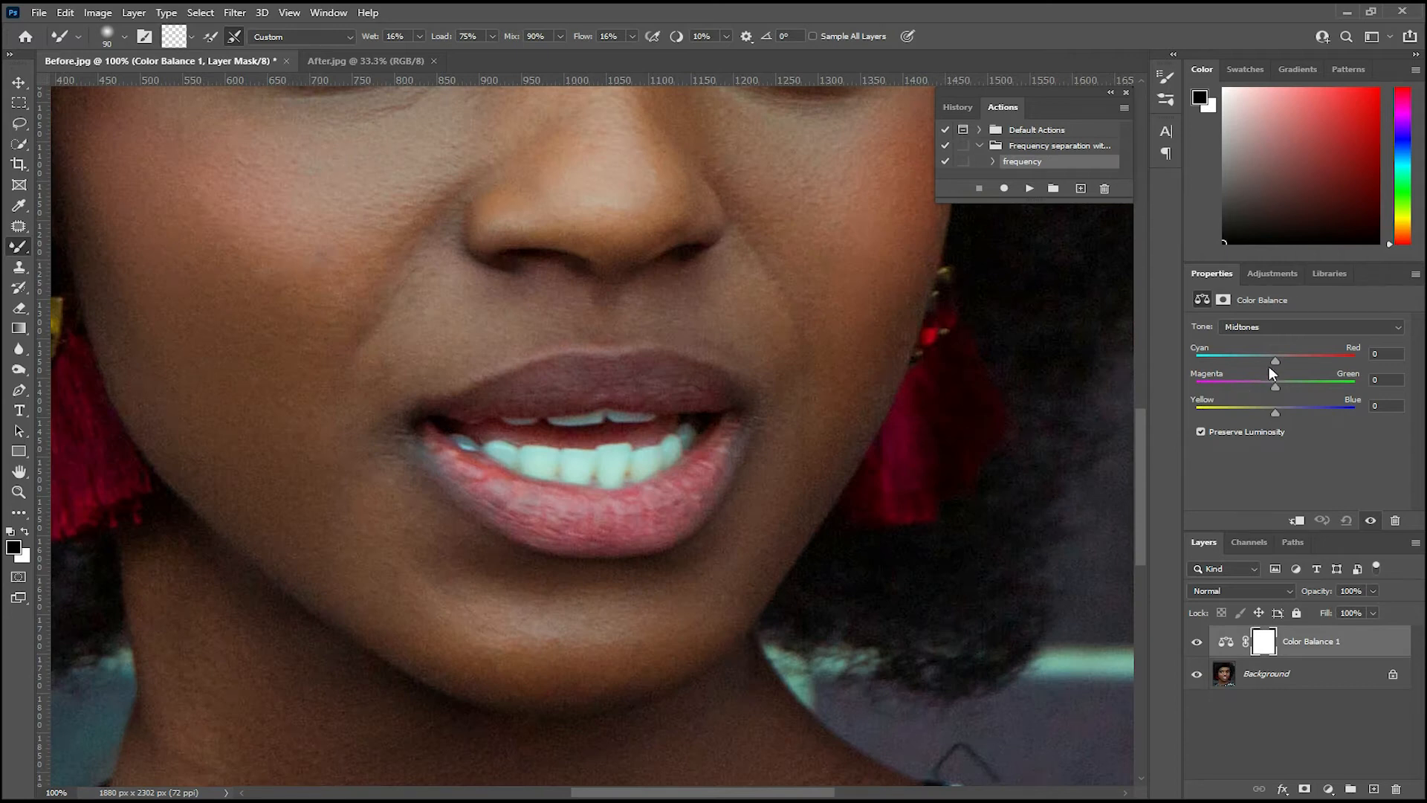
pyautogui.moveTo(1276, 359); pyautogui.dragTo(1392, 370)
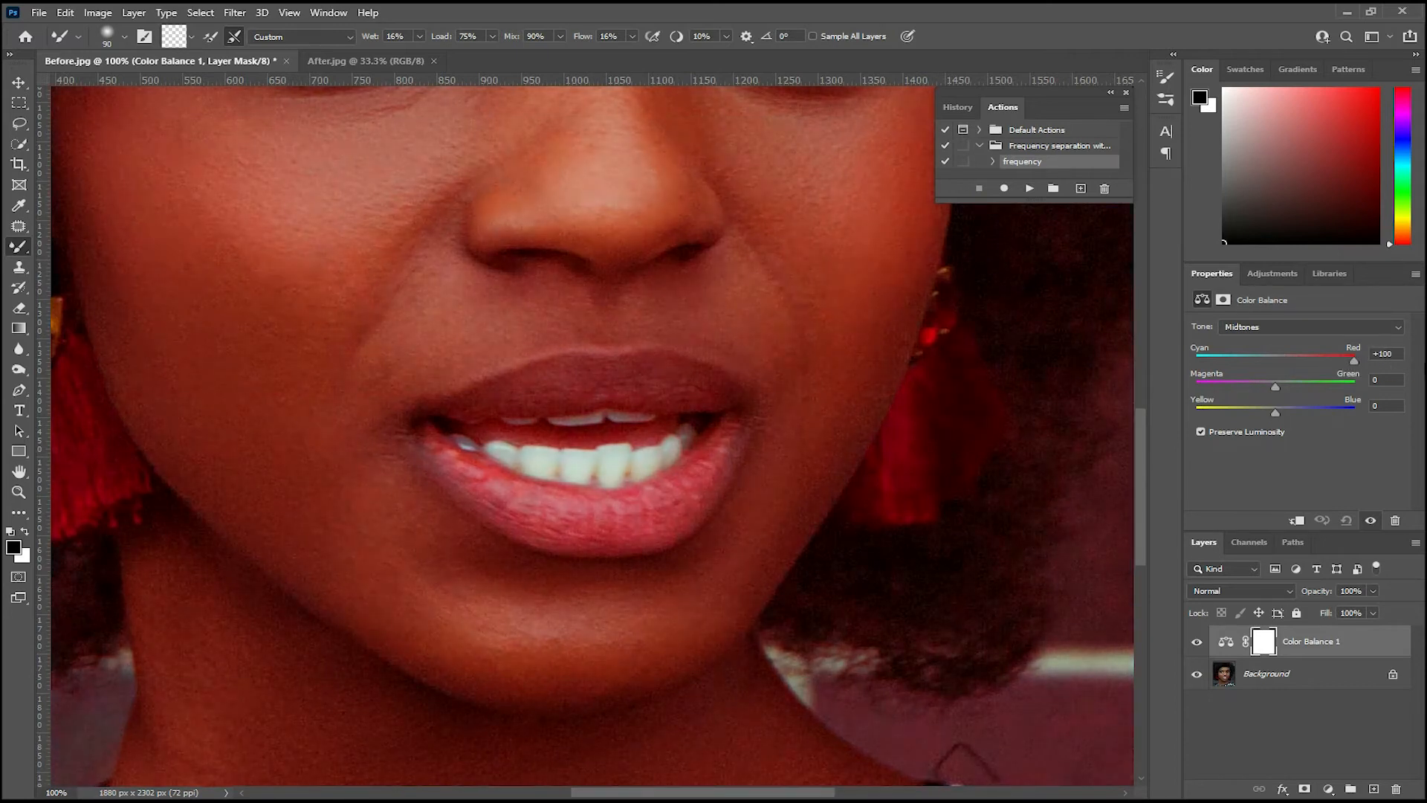
pyautogui.hotkey('ctrl', '-')
pyautogui.hotkey('ctrl', '+')
# Invert the Color Balance layer's mask to black to hide the red tint across the portrait
pyautogui.click(1268, 644)
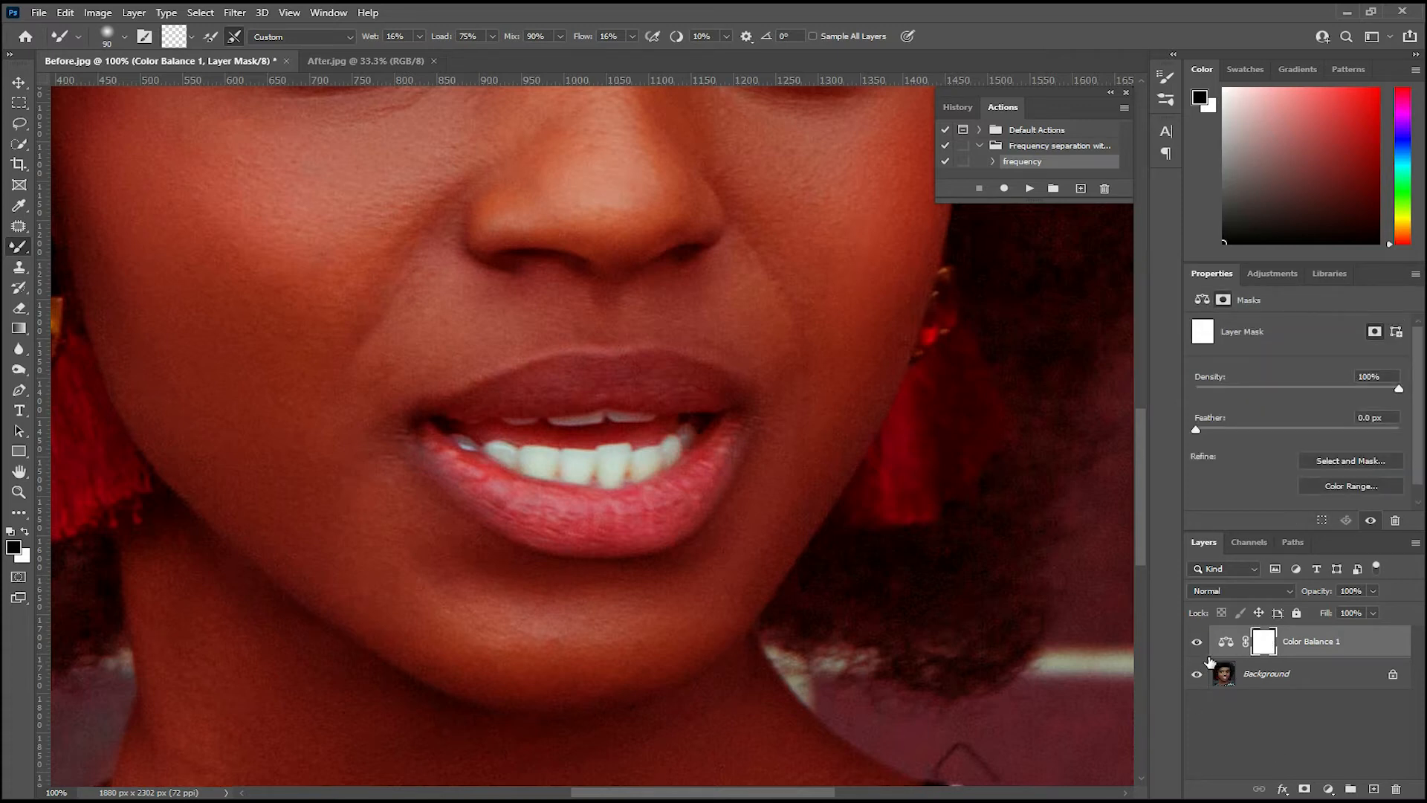
pyautogui.hotkey('ctrl', 'i')
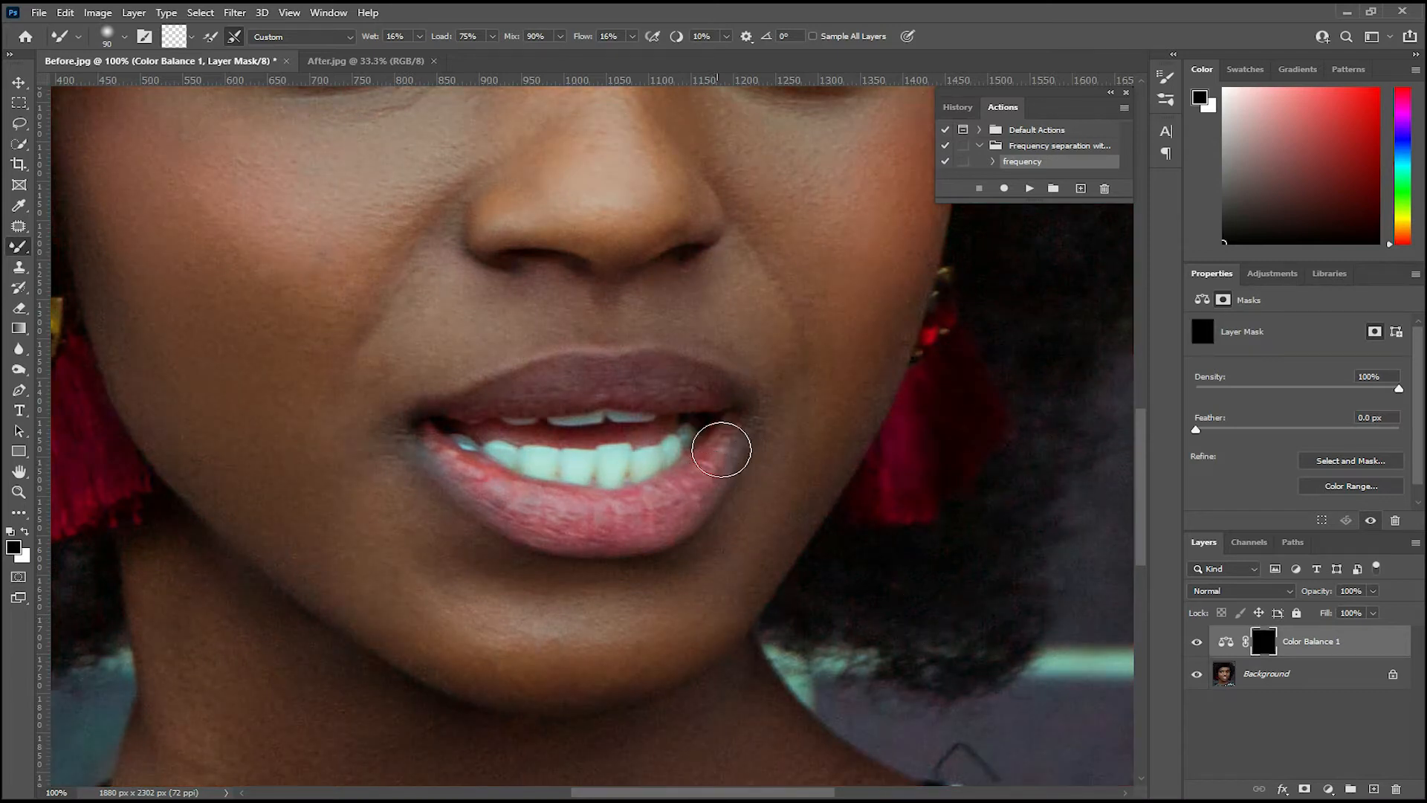
pyautogui.hotkey('ctrl', '-')
pyautogui.hotkey('ctrl', '+')
pyautogui.moveTo(774, 501); pyautogui.dragTo(756, 464)
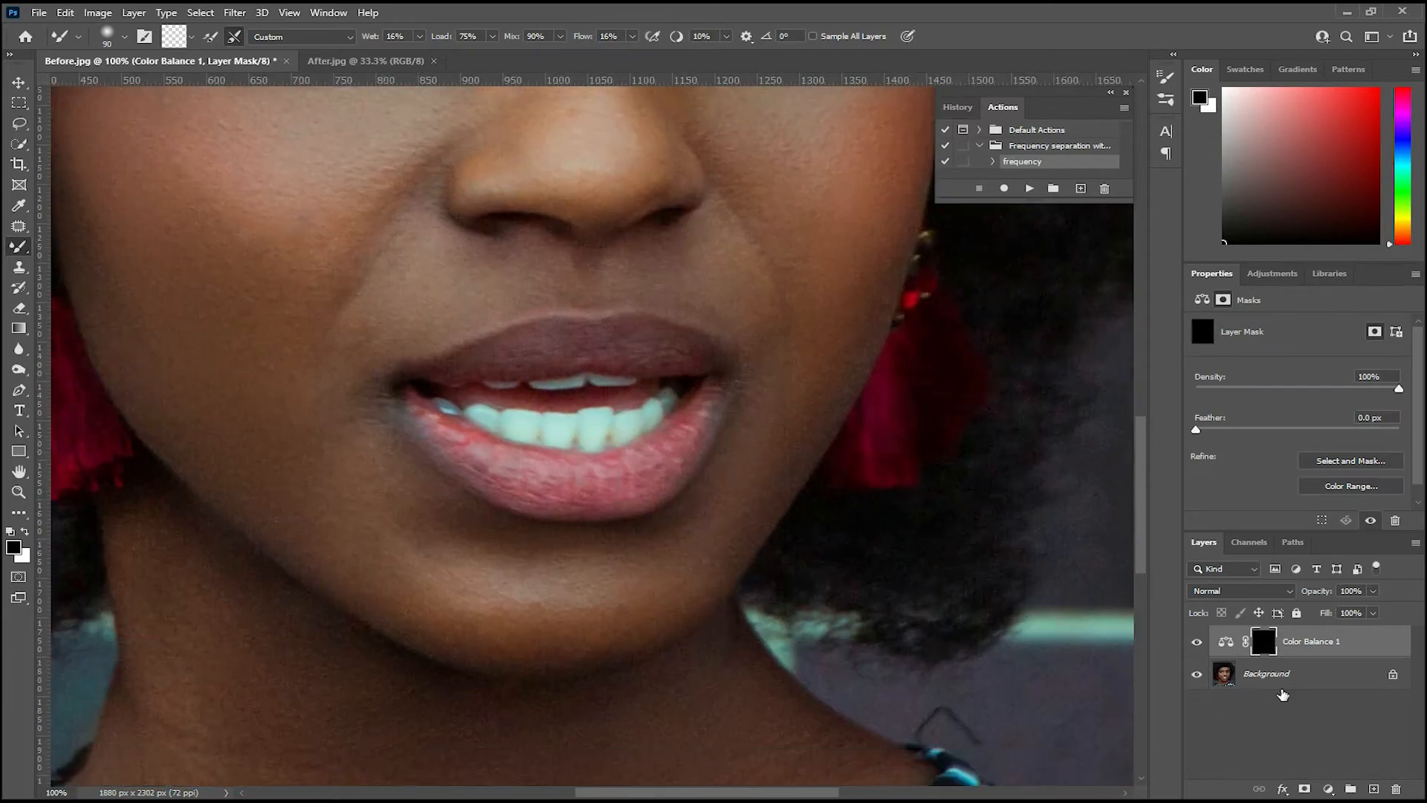
pyautogui.moveTo(558, 453); pyautogui.dragTo(588, 439)
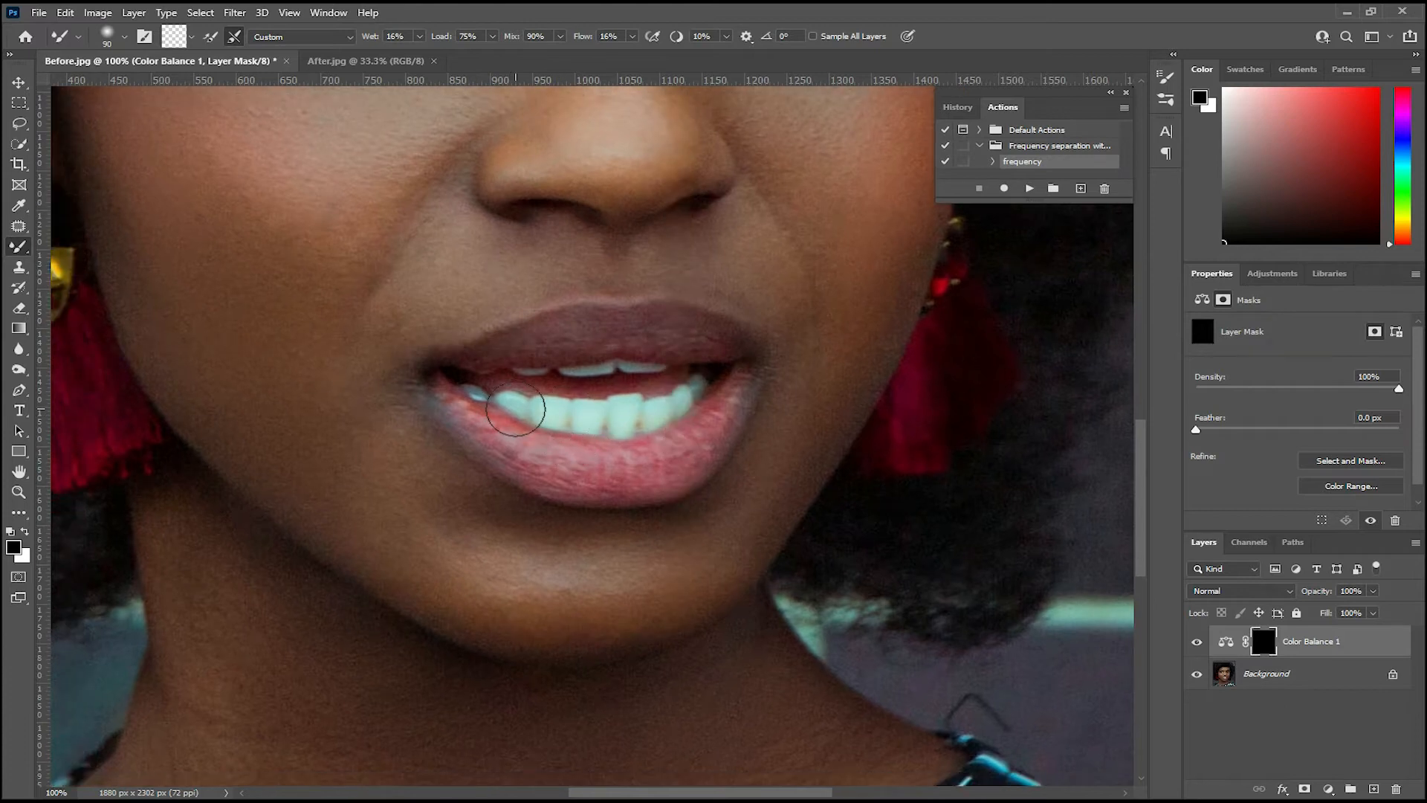
# Switch to the 20 px Brush tool with a white foreground color, targeting the Color Balance layer's mask
pyautogui.rightClick(19, 246)
pyautogui.click(81, 247)
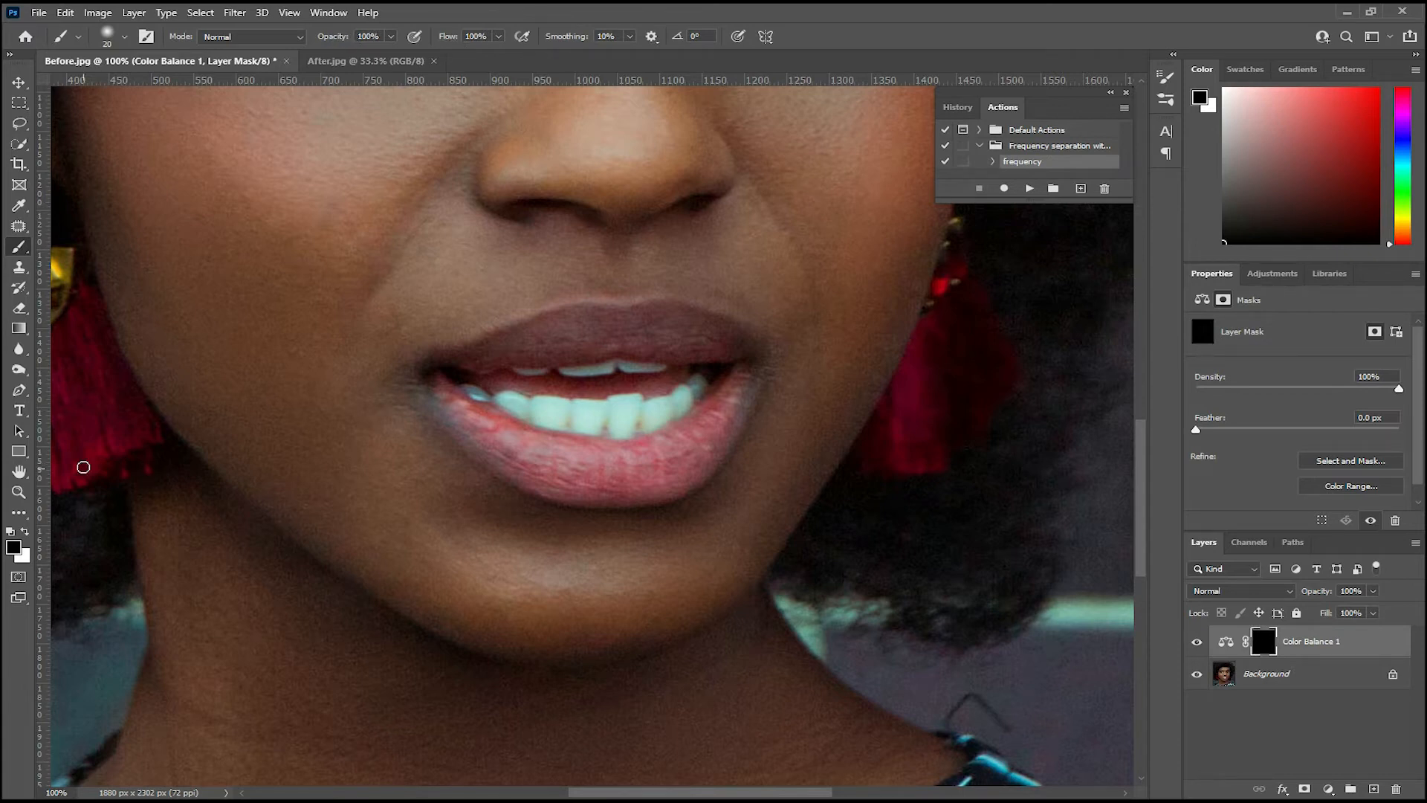
pyautogui.hotkey('ctrl', '+')
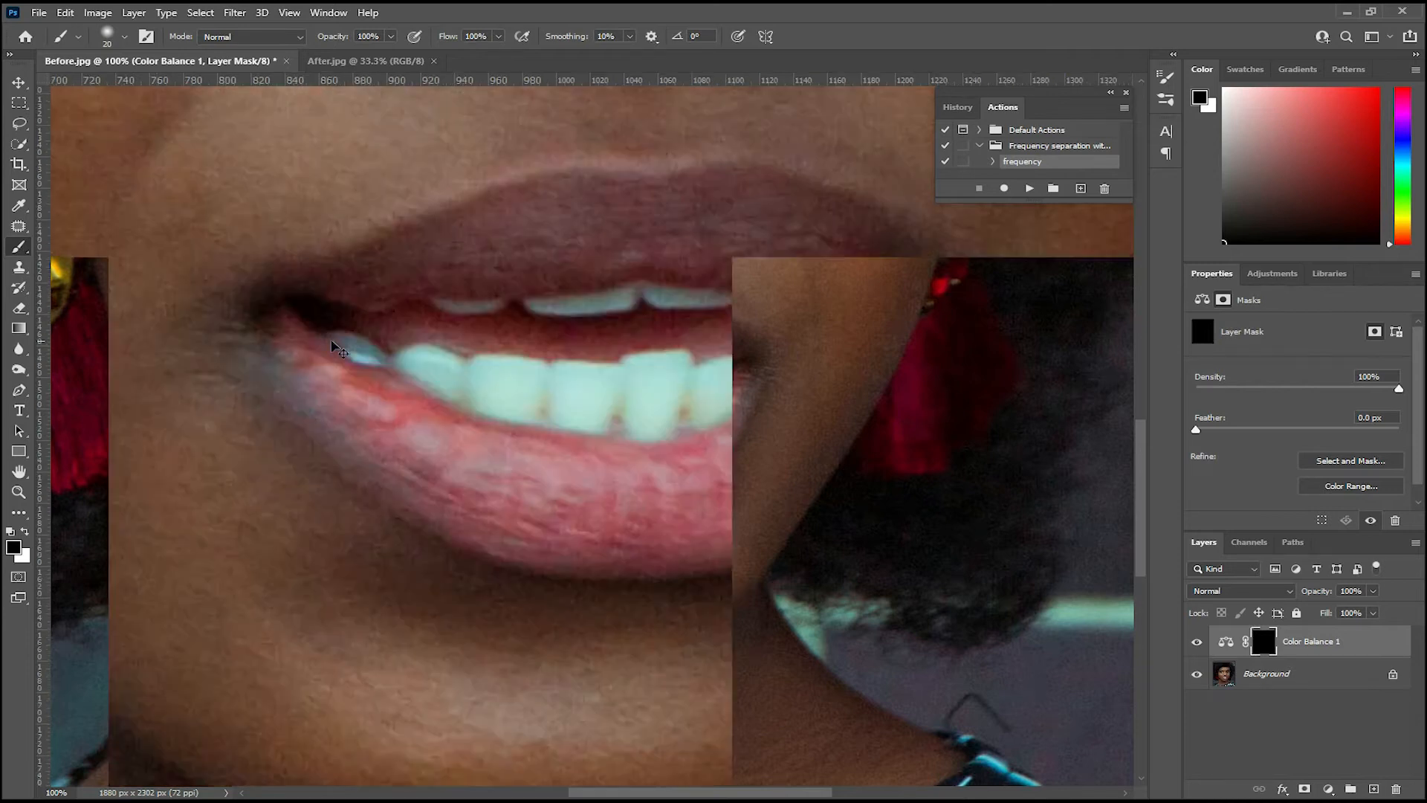
pyautogui.rightClick(340, 312)
pyautogui.keyDown('ctrl'); pyautogui.click(808, 272); pyautogui.keyUp('ctrl')
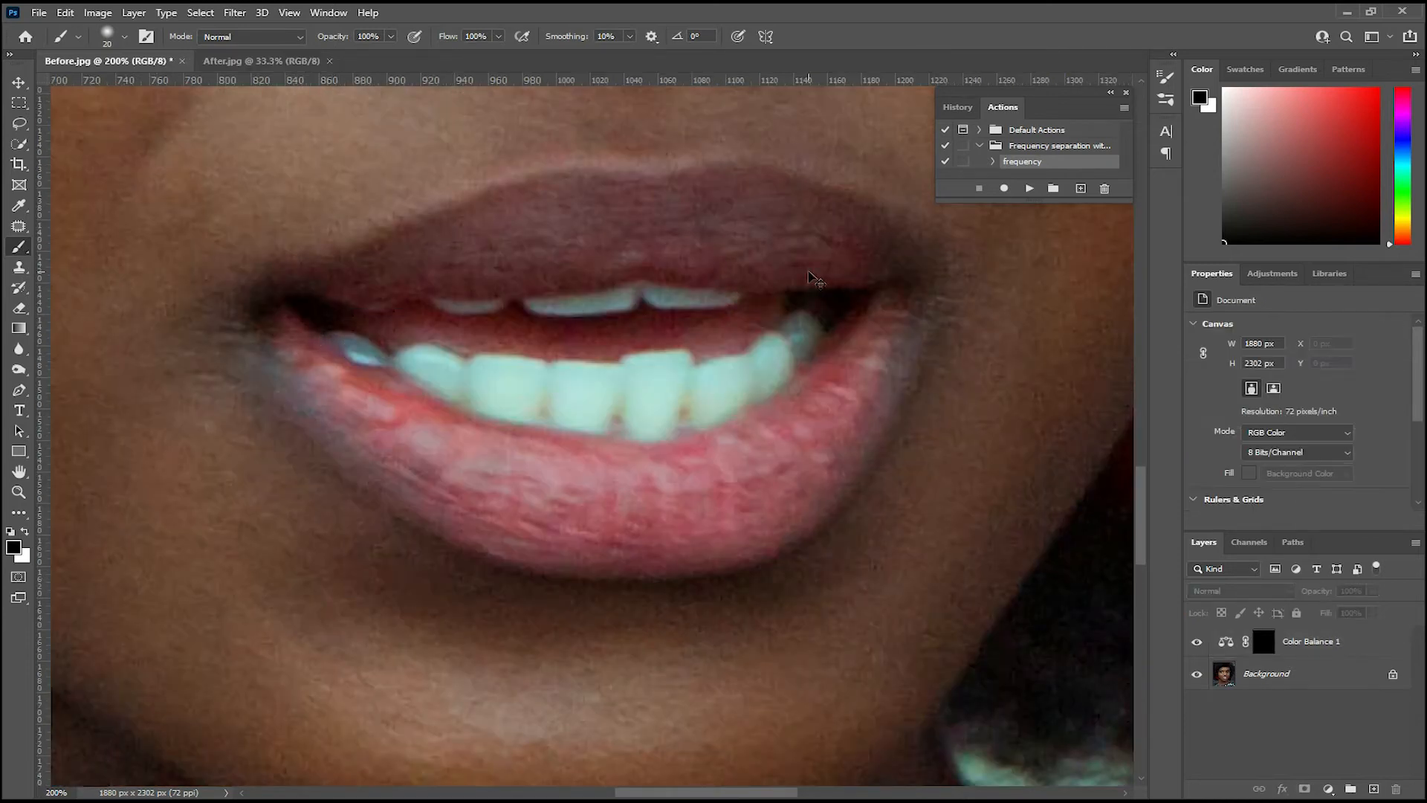
pyautogui.hotkey('ctrl', '+')
pyautogui.click(1264, 644)
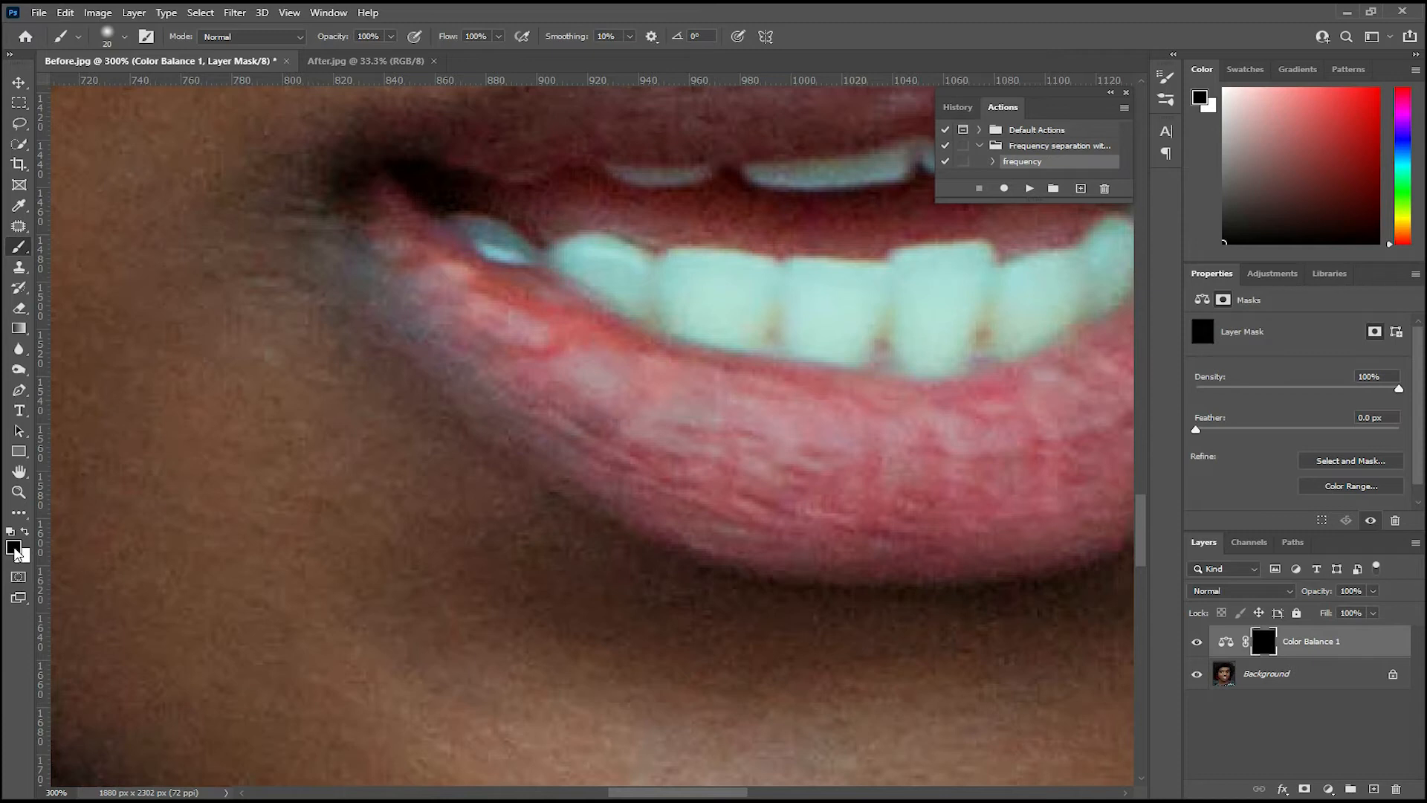
pyautogui.hotkey('ctrl', '+')
pyautogui.hotkey('ctrl', '-')
pyautogui.press('x')
pyautogui.hotkey('ctrl', '+')
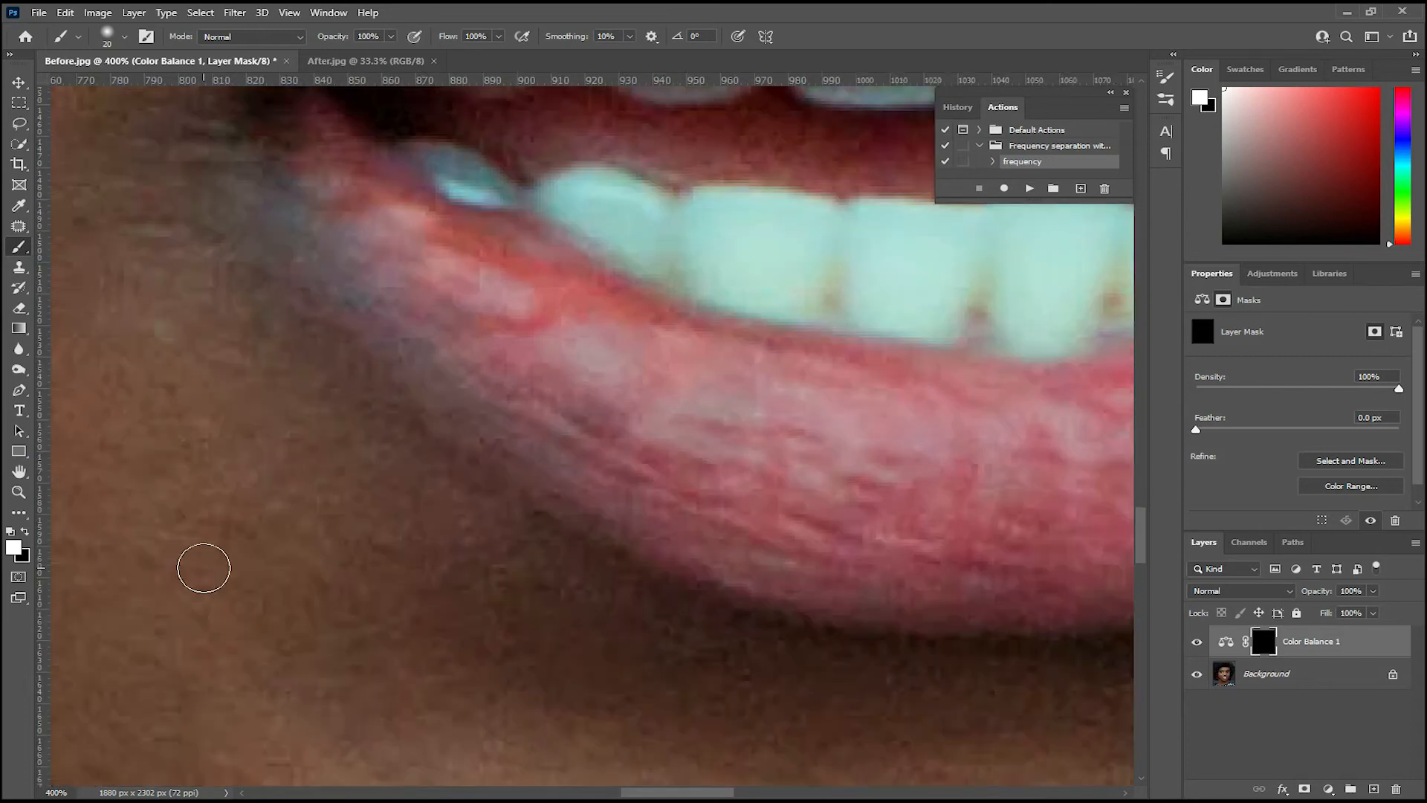
# Paint white on the mask over the upper and lower lips with a brush of up to 30 px to color them red
pyautogui.moveTo(429, 371); pyautogui.dragTo(355, 442)
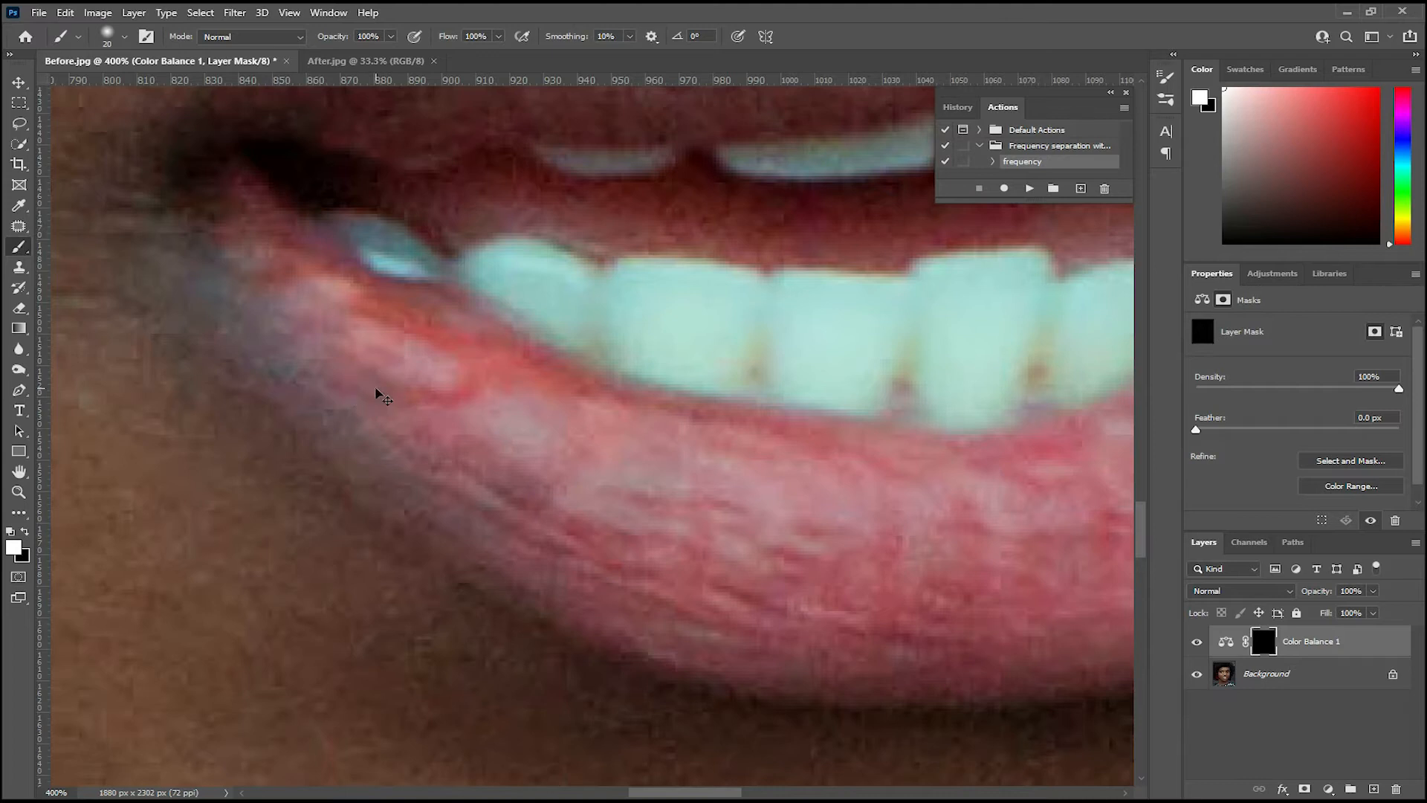
pyautogui.hotkey('ctrl', '-')
pyautogui.hotkey('ctrl', '-')
pyautogui.moveTo(377, 396); pyautogui.dragTo(325, 430)
pyautogui.press(']')
pyautogui.press(']')
pyautogui.press(']')
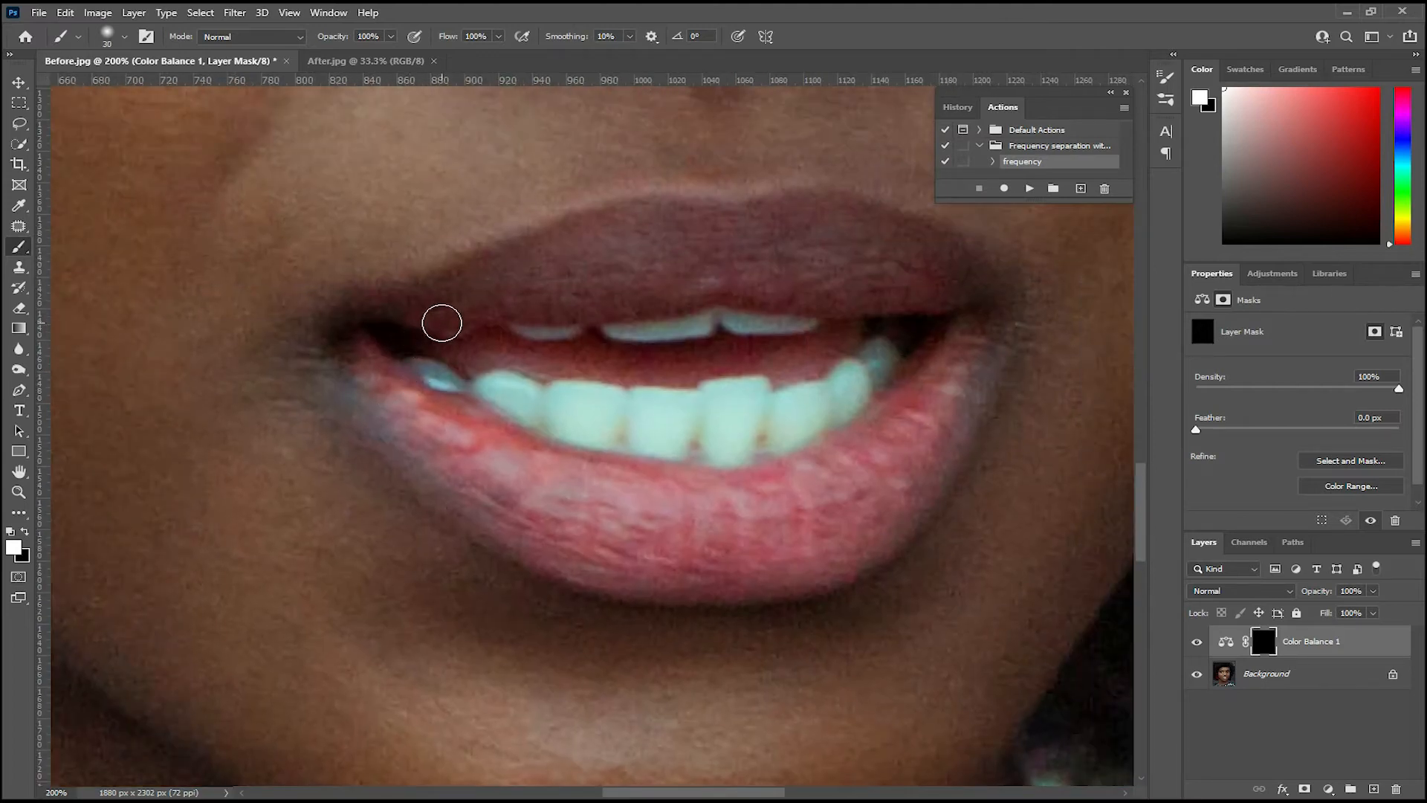
pyautogui.press('[')
pyautogui.moveTo(462, 299)
pyautogui.mouseDown()
pyautogui.moveTo(547, 249)
pyautogui.moveTo(658, 223)
pyautogui.moveTo(520, 286)
pyautogui.moveTo(753, 220)
pyautogui.moveTo(886, 229)
pyautogui.moveTo(937, 255)
pyautogui.moveTo(697, 254)
pyautogui.moveTo(658, 276)
pyautogui.moveTo(490, 305)
pyautogui.moveTo(587, 310)
pyautogui.moveTo(723, 285)
pyautogui.moveTo(844, 296)
pyautogui.moveTo(958, 286)
pyautogui.moveTo(967, 267)
pyautogui.moveTo(909, 280)
pyautogui.moveTo(776, 239)
pyautogui.moveTo(681, 266)
pyautogui.moveTo(395, 295)
pyautogui.moveTo(408, 312)
pyautogui.moveTo(483, 318)
pyautogui.moveTo(347, 311)
pyautogui.moveTo(343, 351)
pyautogui.moveTo(328, 328)
pyautogui.moveTo(373, 350)
pyautogui.moveTo(365, 373)
pyautogui.moveTo(384, 400)
pyautogui.moveTo(359, 380)
pyautogui.moveTo(482, 461)
pyautogui.moveTo(417, 421)
pyautogui.moveTo(504, 451)
pyautogui.moveTo(497, 462)
pyautogui.moveTo(529, 491)
pyautogui.moveTo(641, 485)
pyautogui.moveTo(548, 500)
pyautogui.moveTo(620, 508)
pyautogui.moveTo(718, 486)
pyautogui.moveTo(667, 540)
pyautogui.moveTo(558, 525)
pyautogui.moveTo(403, 434)
pyautogui.moveTo(491, 500)
pyautogui.moveTo(671, 552)
pyautogui.moveTo(583, 544)
pyautogui.moveTo(590, 562)
pyautogui.moveTo(833, 546)
pyautogui.moveTo(910, 473)
pyautogui.moveTo(966, 335)
pyautogui.moveTo(810, 490)
pyautogui.moveTo(848, 454)
pyautogui.moveTo(701, 508)
pyautogui.mouseUp()
pyautogui.press('[')
pyautogui.press('[')
pyautogui.press('[')
pyautogui.press(']')
pyautogui.press(']')
pyautogui.press(']')
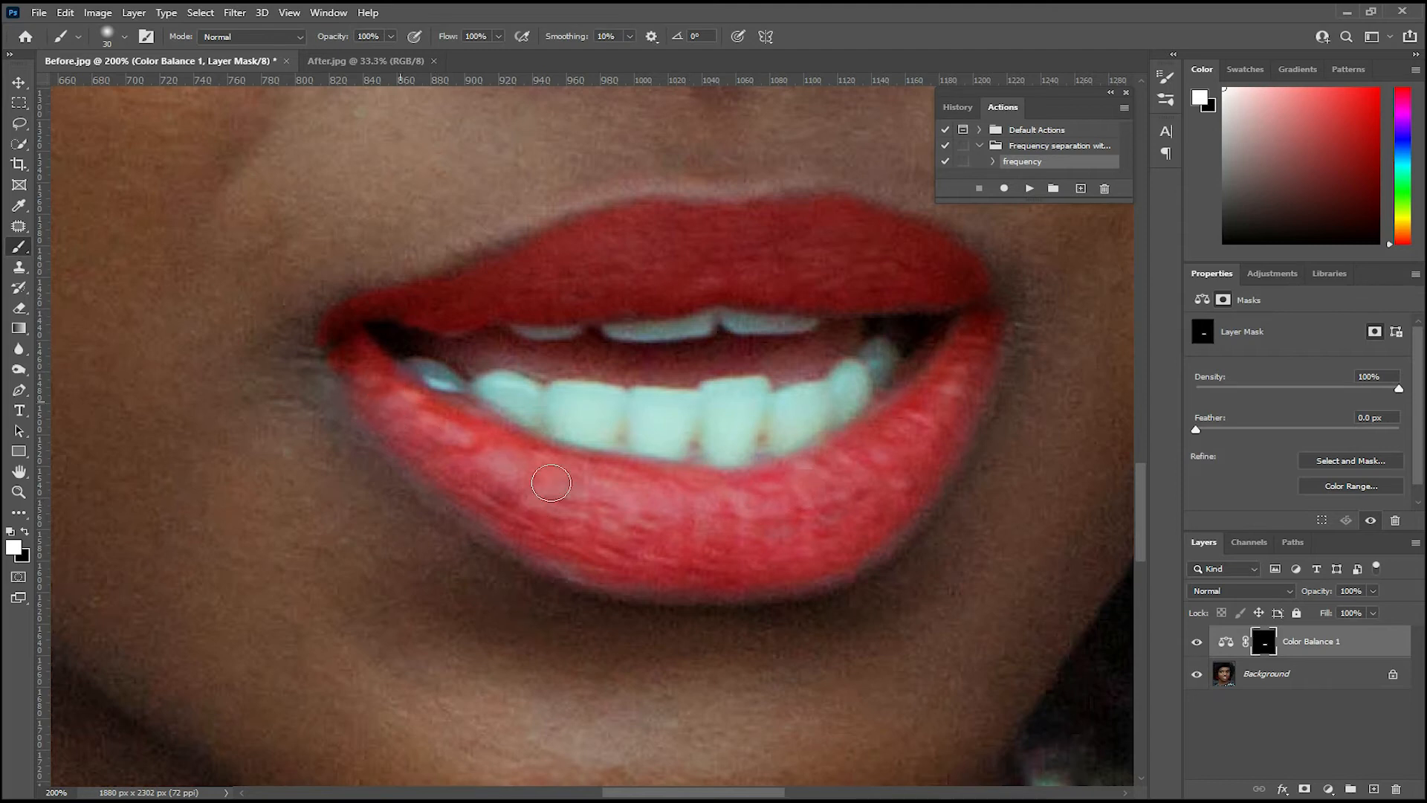
# Review the red lips against the whole face at several magnifications
pyautogui.hotkey('ctrl', '-')
pyautogui.hotkey('ctrl', '-')
pyautogui.hotkey('ctrl', '+')
pyautogui.hotkey('ctrl', '+')
pyautogui.hotkey('ctrl', '-')
pyautogui.hotkey('ctrl', '-')
pyautogui.hotkey('ctrl', '-')
pyautogui.hotkey('ctrl', '-')
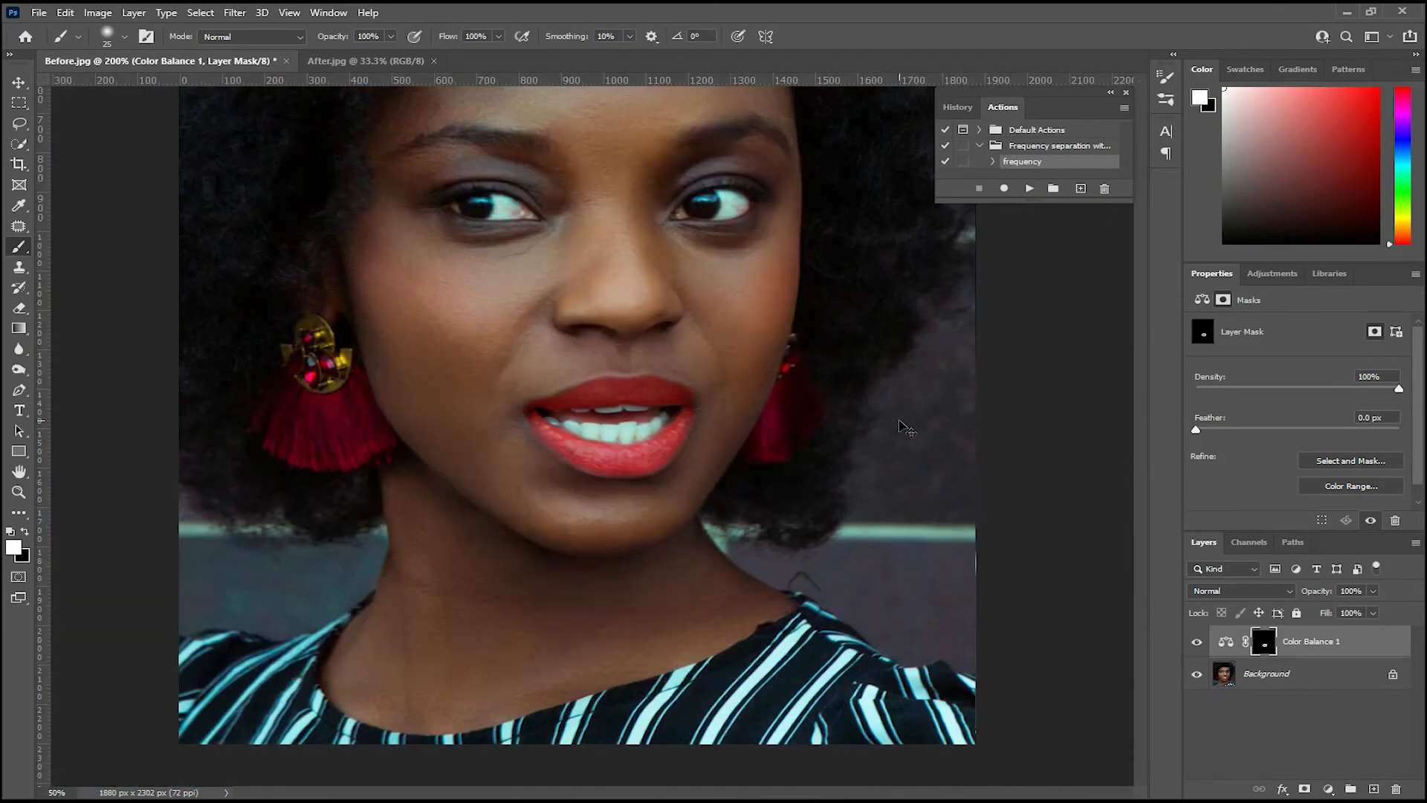
pyautogui.hotkey('ctrl', '+')
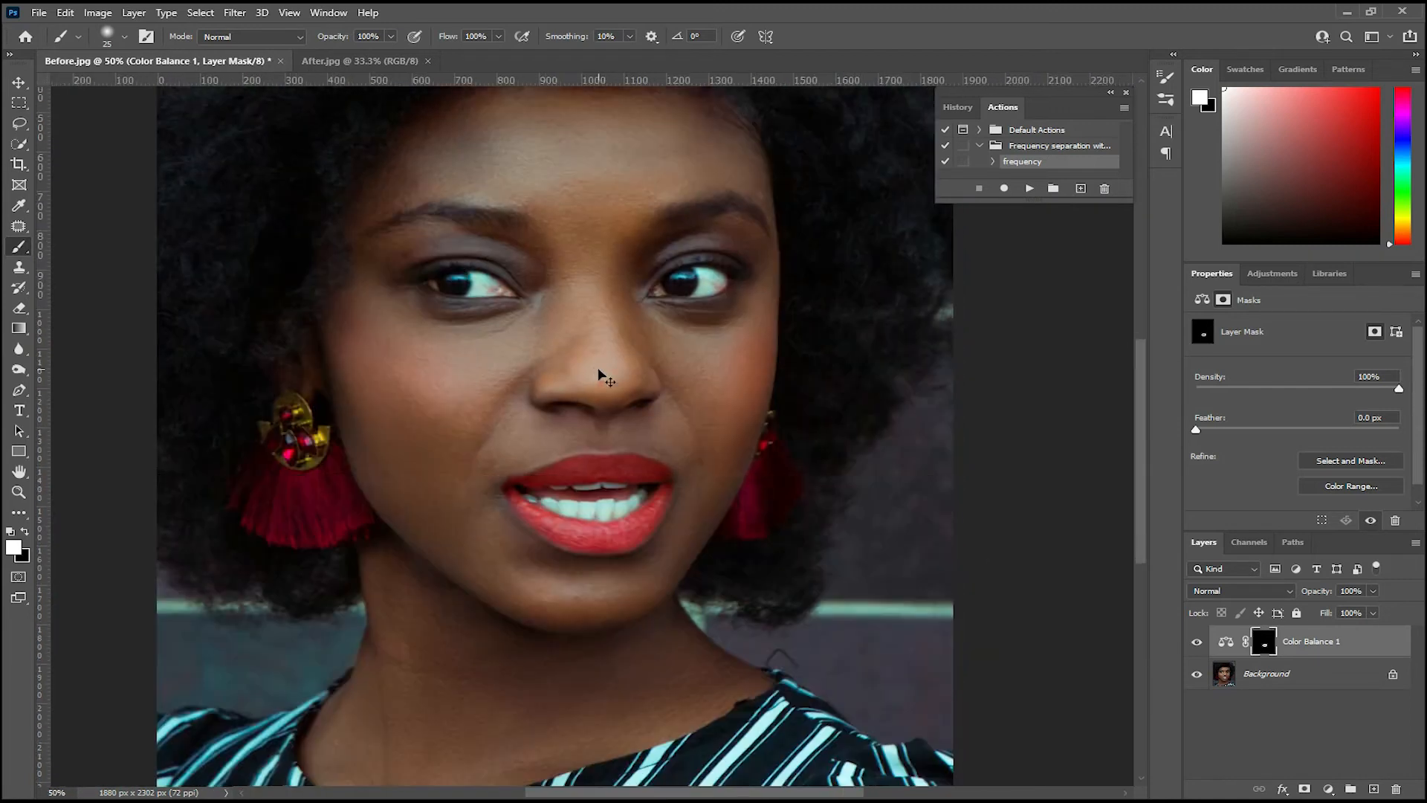
pyautogui.hotkey('ctrl', '+')
pyautogui.hotkey('ctrl', '+')
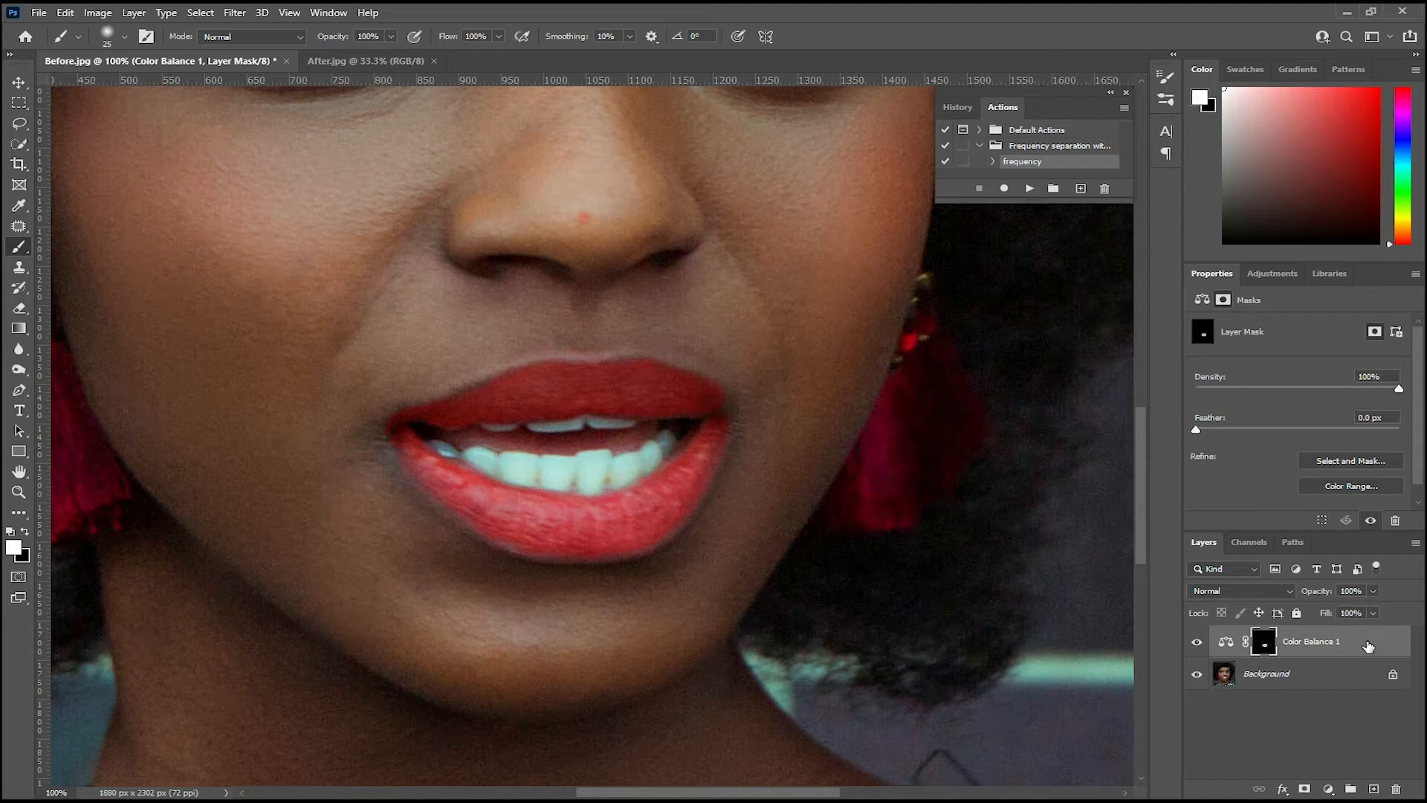
# Open the Color Balance layer's blending options and split the Blend If underlying-layer highlight limit to 137 / 143
pyautogui.doubleClick(1367, 645)
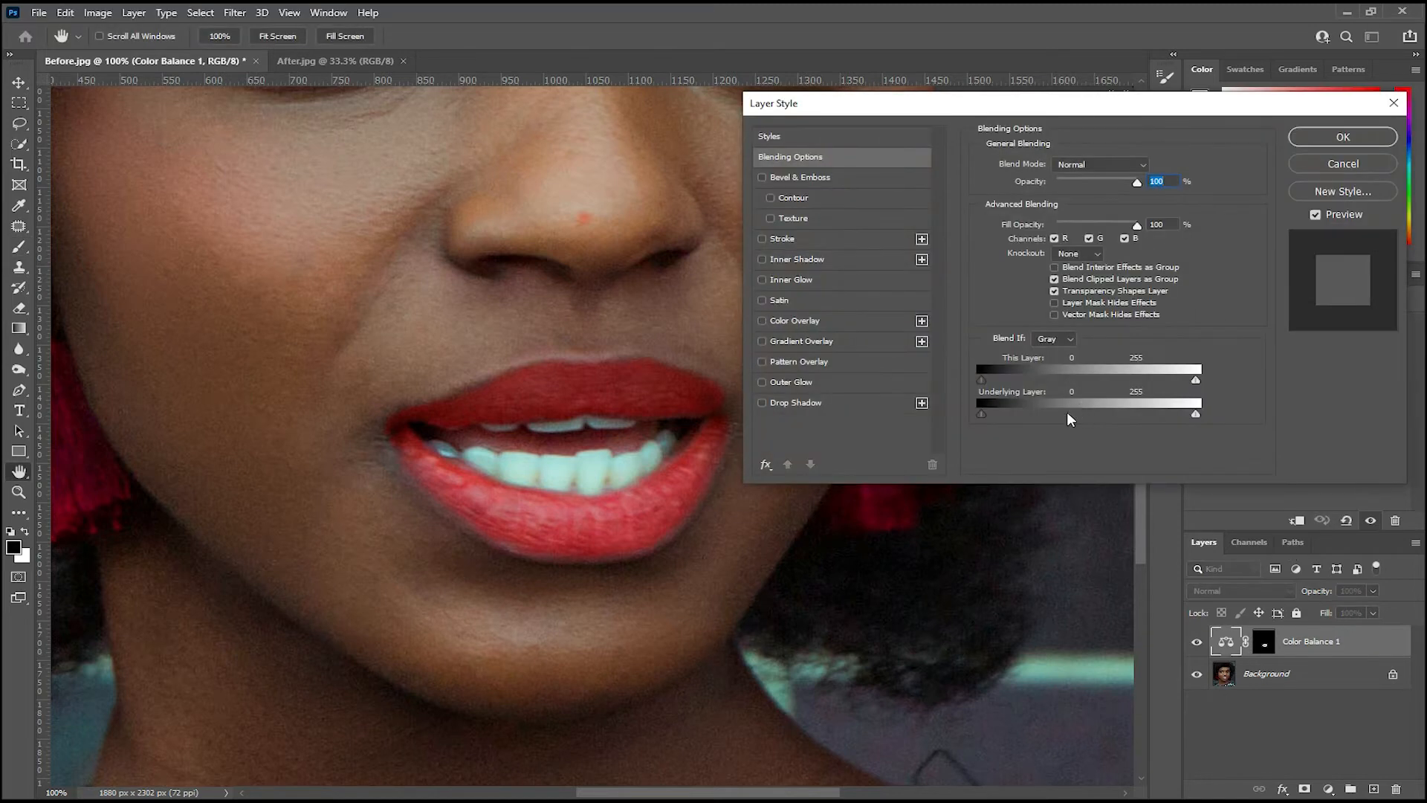
pyautogui.moveTo(1153, 111); pyautogui.dragTo(1196, 104)
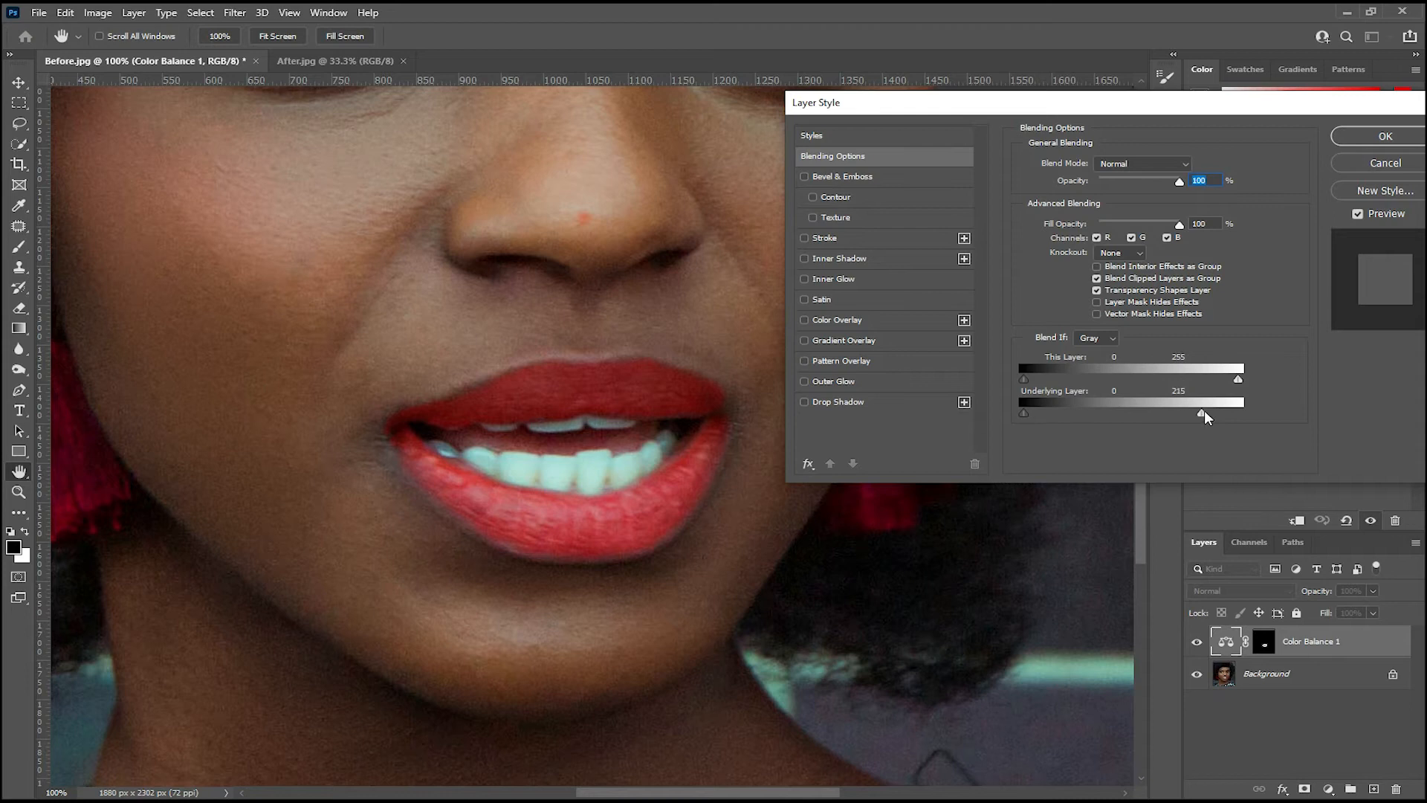
pyautogui.moveTo(1166, 414); pyautogui.dragTo(1167, 414)
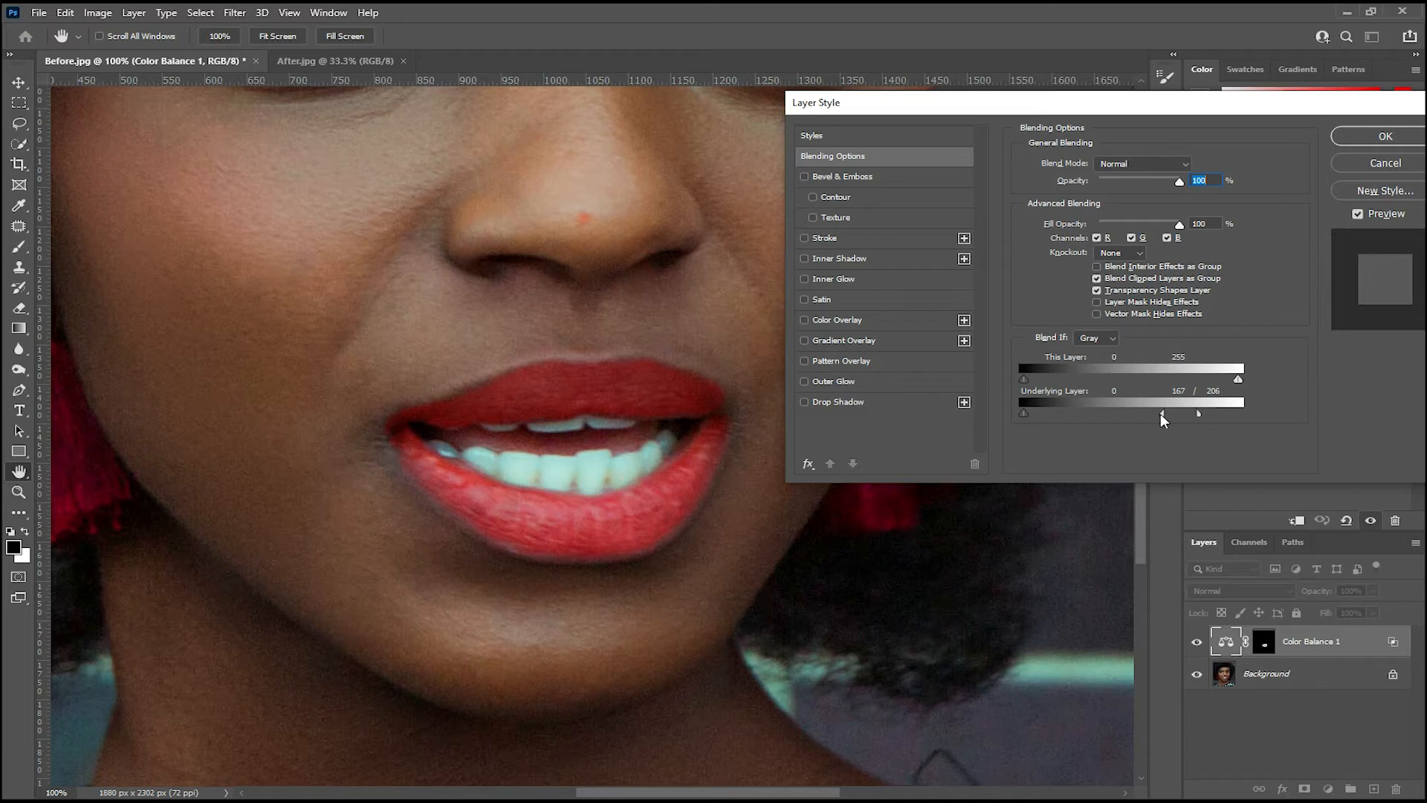
pyautogui.moveTo(1149, 410); pyautogui.dragTo(1130, 411)
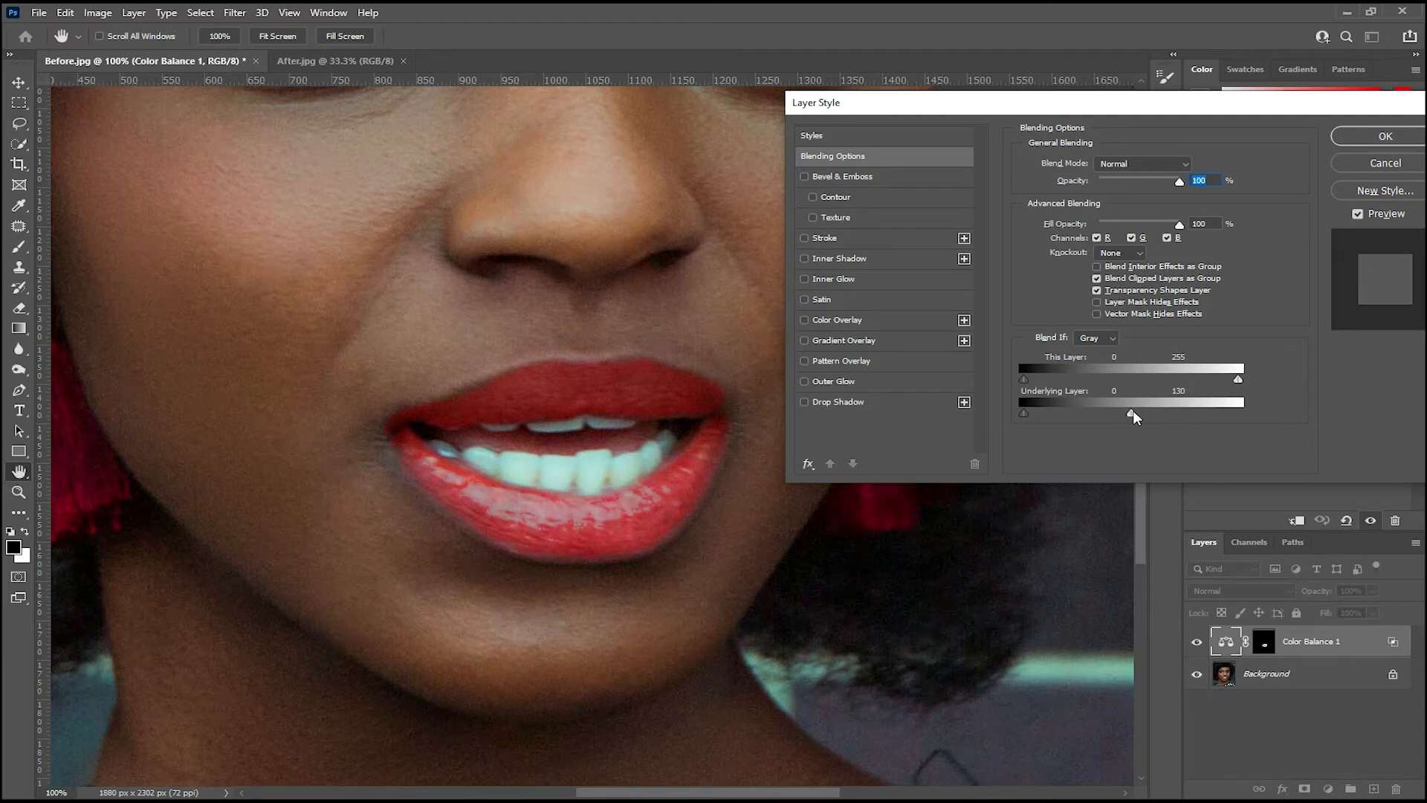
pyautogui.keyDown('alt'); pyautogui.moveTo(1131, 413); pyautogui.dragTo(1135, 410); pyautogui.keyUp('alt')
pyautogui.keyDown('alt'); pyautogui.moveTo(1138, 413); pyautogui.dragTo(1145, 413); pyautogui.keyUp('alt')
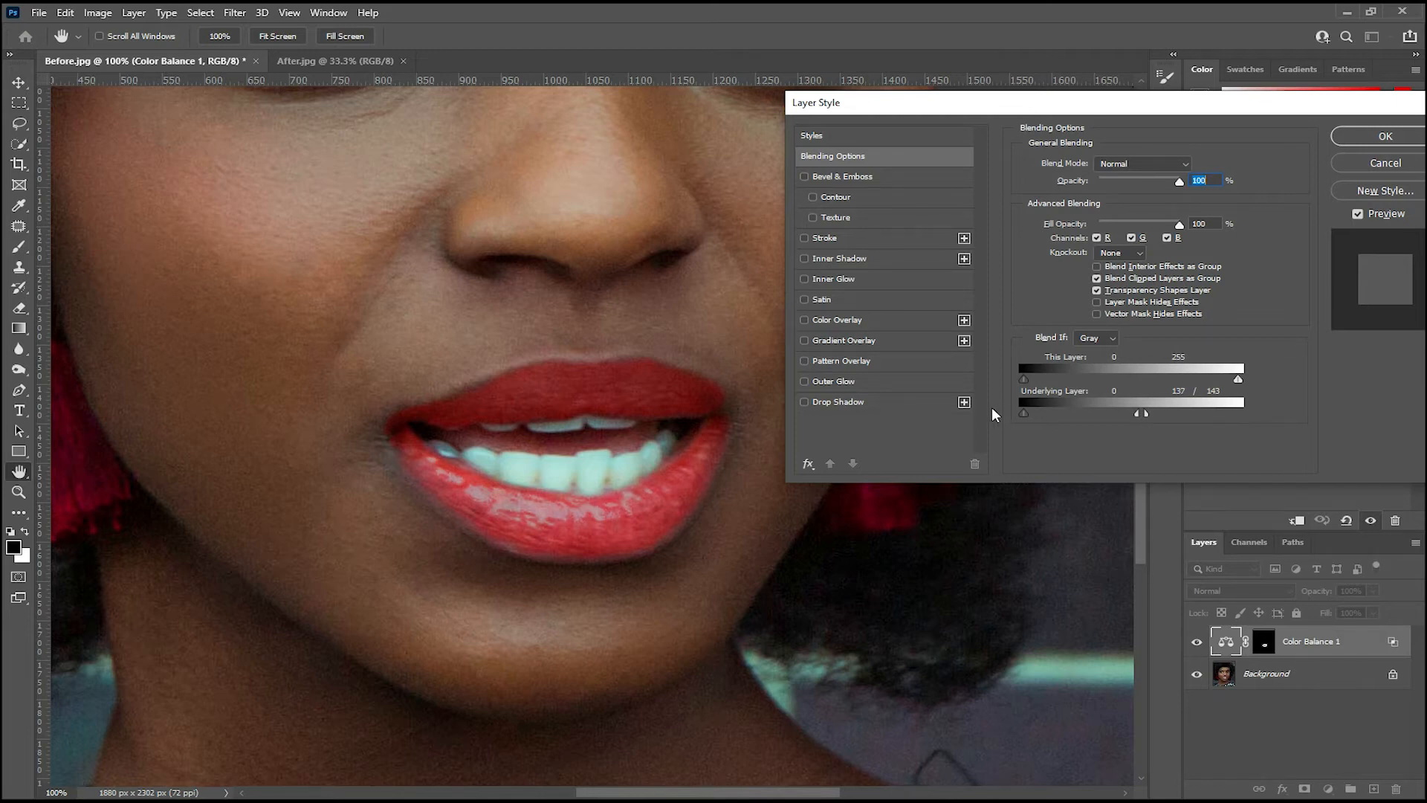
# Narrow the Blend If underlying-layer highlight split to 141 / 143 and apply the Color Balance layer's blending options
pyautogui.hotkey('ctrl', '-')
pyautogui.hotkey('ctrl', '-')
pyautogui.hotkey('ctrl', '-')
pyautogui.hotkey('ctrl', '-')
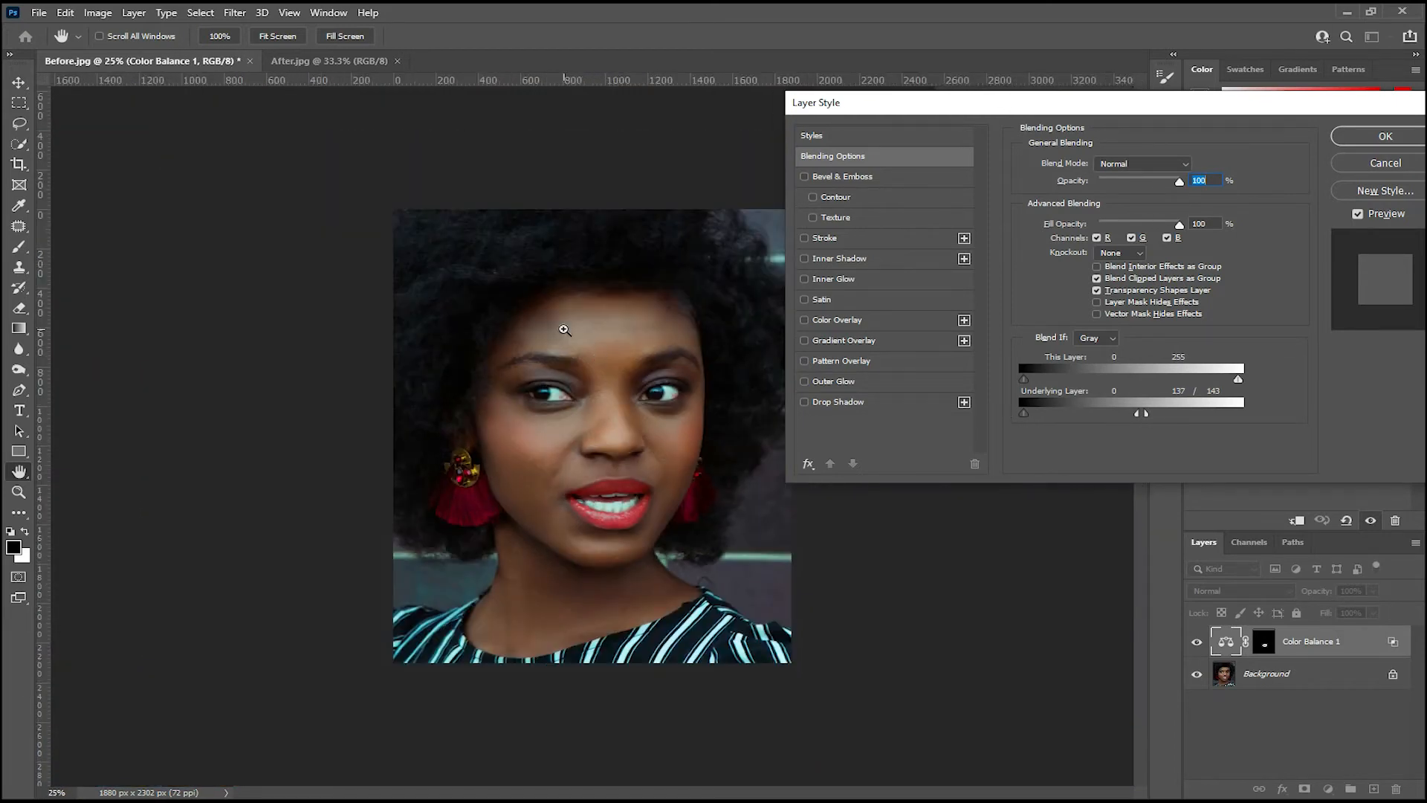
pyautogui.hotkey('ctrl', '+')
pyautogui.hotkey('ctrl', '+')
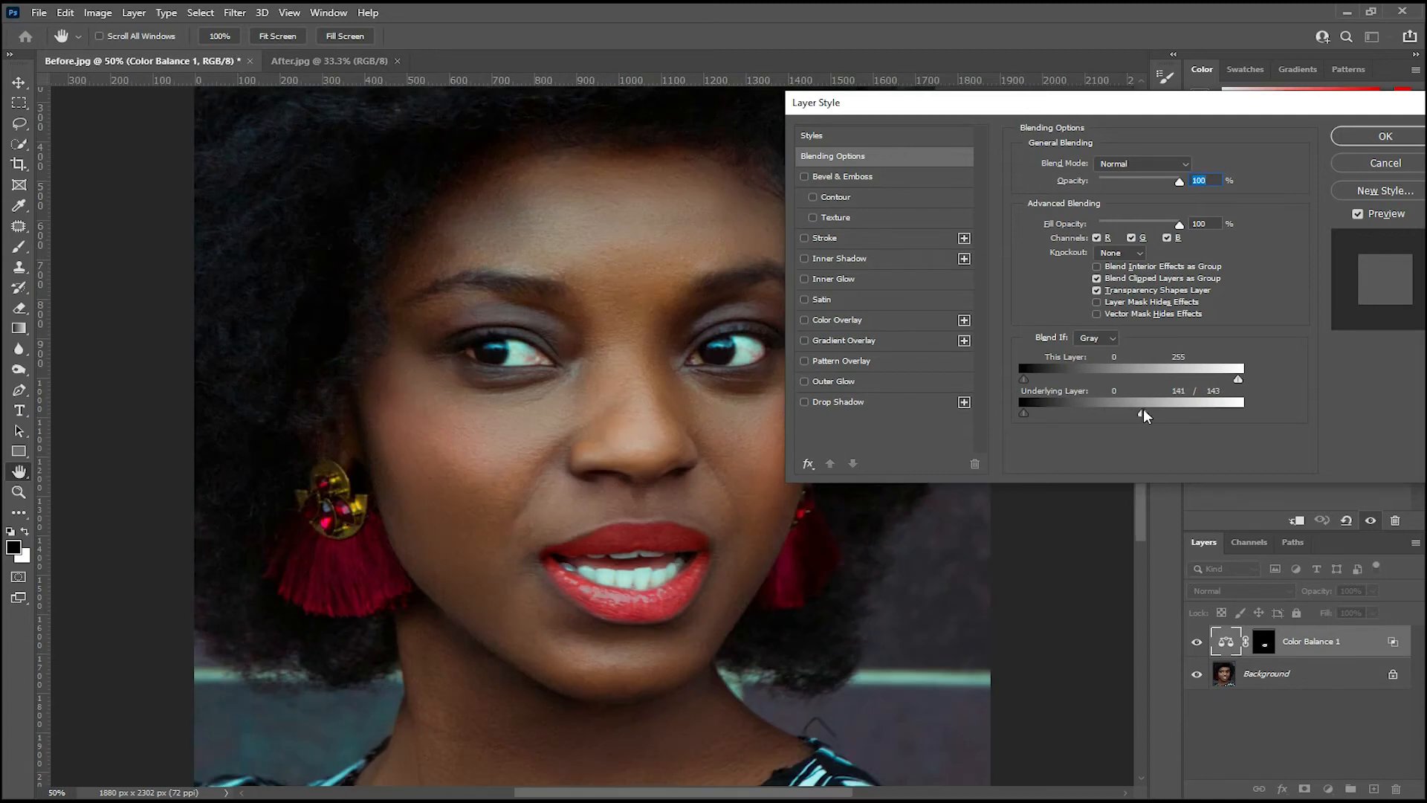
pyautogui.click(1362, 137)
pyautogui.press('b')
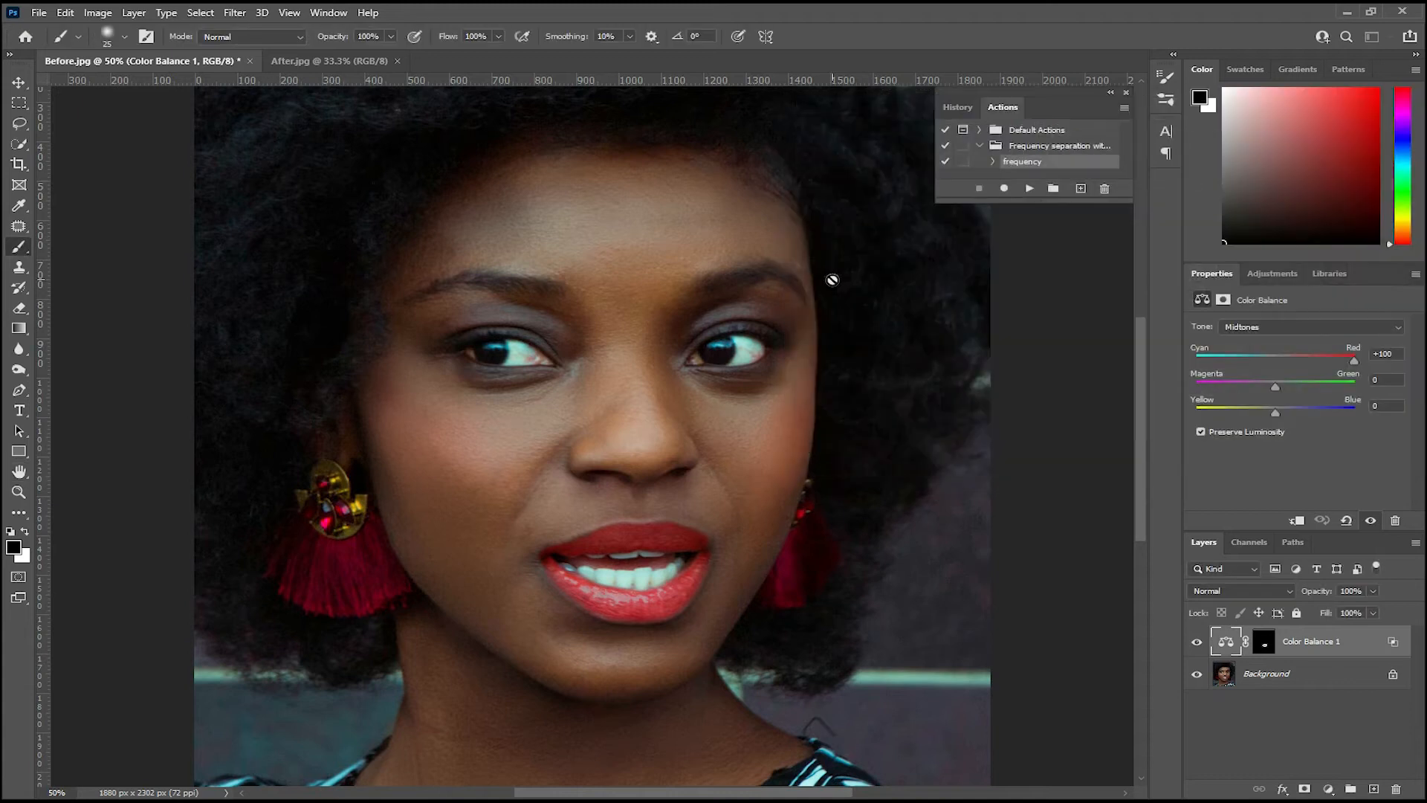
# Save the document as Before.psd and check the red lips against the whole face at several magnifications
pyautogui.hotkey('ctrl', '+')
pyautogui.hotkey('ctrl', '-')
pyautogui.hotkey('ctrl', '-')
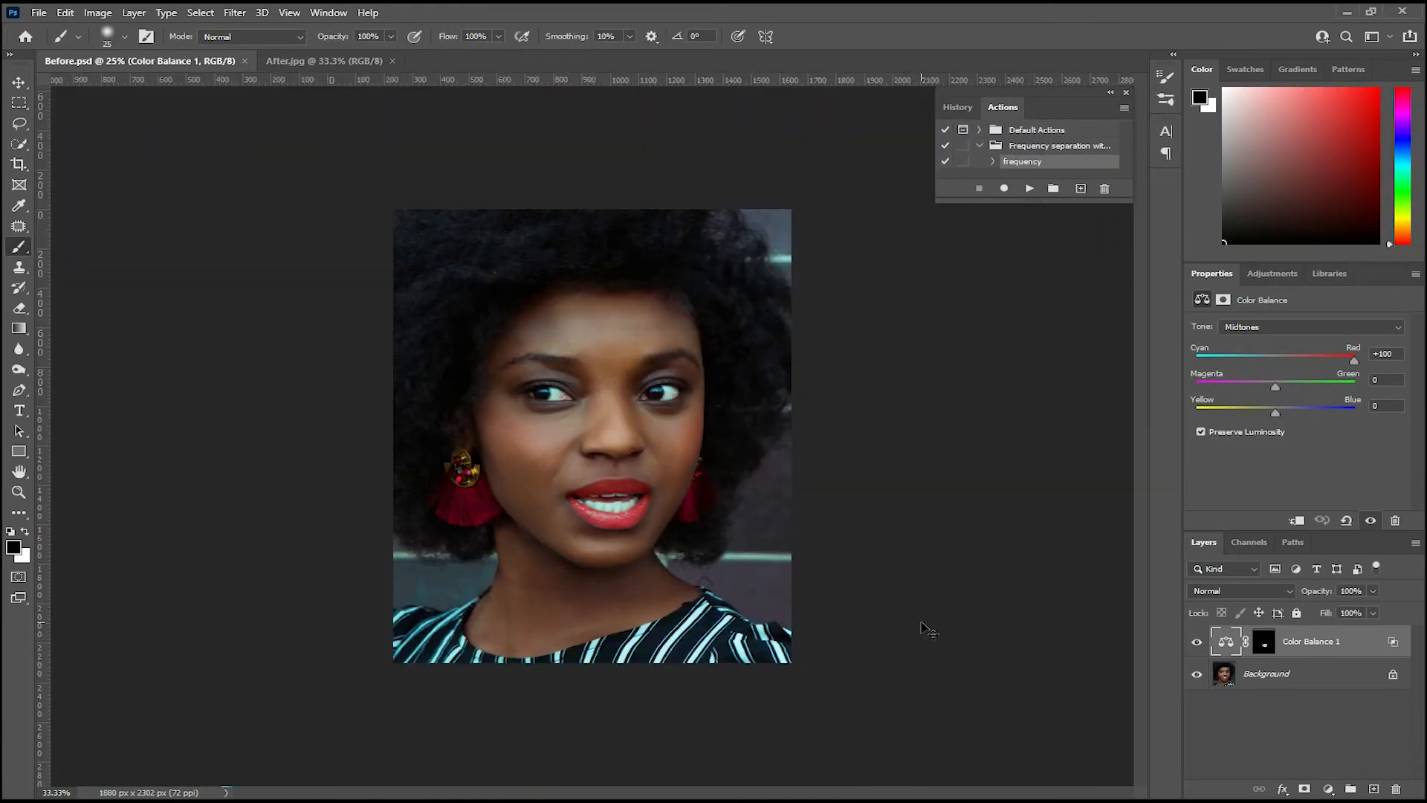
pyautogui.hotkey('ctrl', '+')
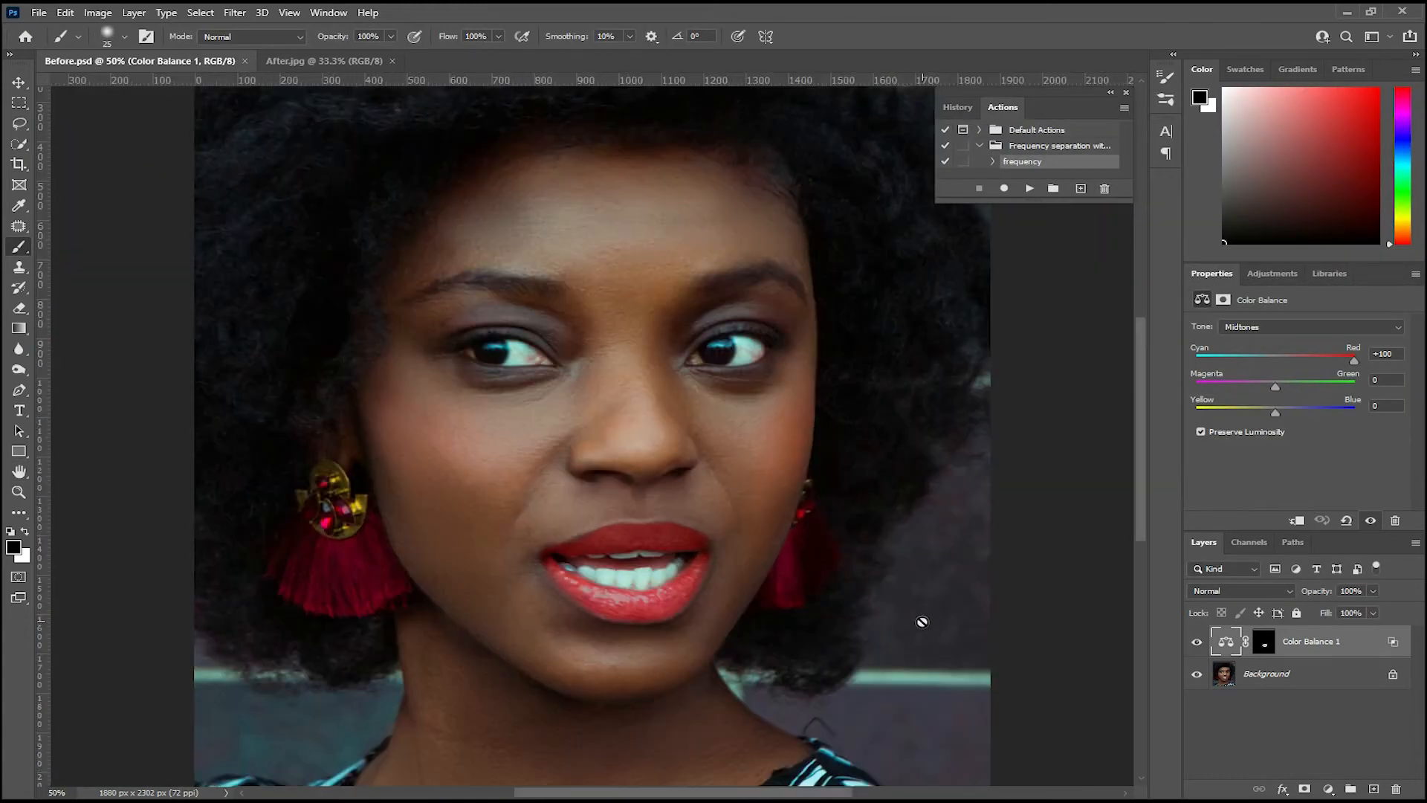
pyautogui.hotkey('ctrl', '+')
pyautogui.hotkey('ctrl', '+')
pyautogui.moveTo(770, 528); pyautogui.dragTo(859, 505)
pyautogui.hotkey('ctrl', '+')
pyautogui.hotkey('ctrl', '-')
pyautogui.hotkey('ctrl', '-')
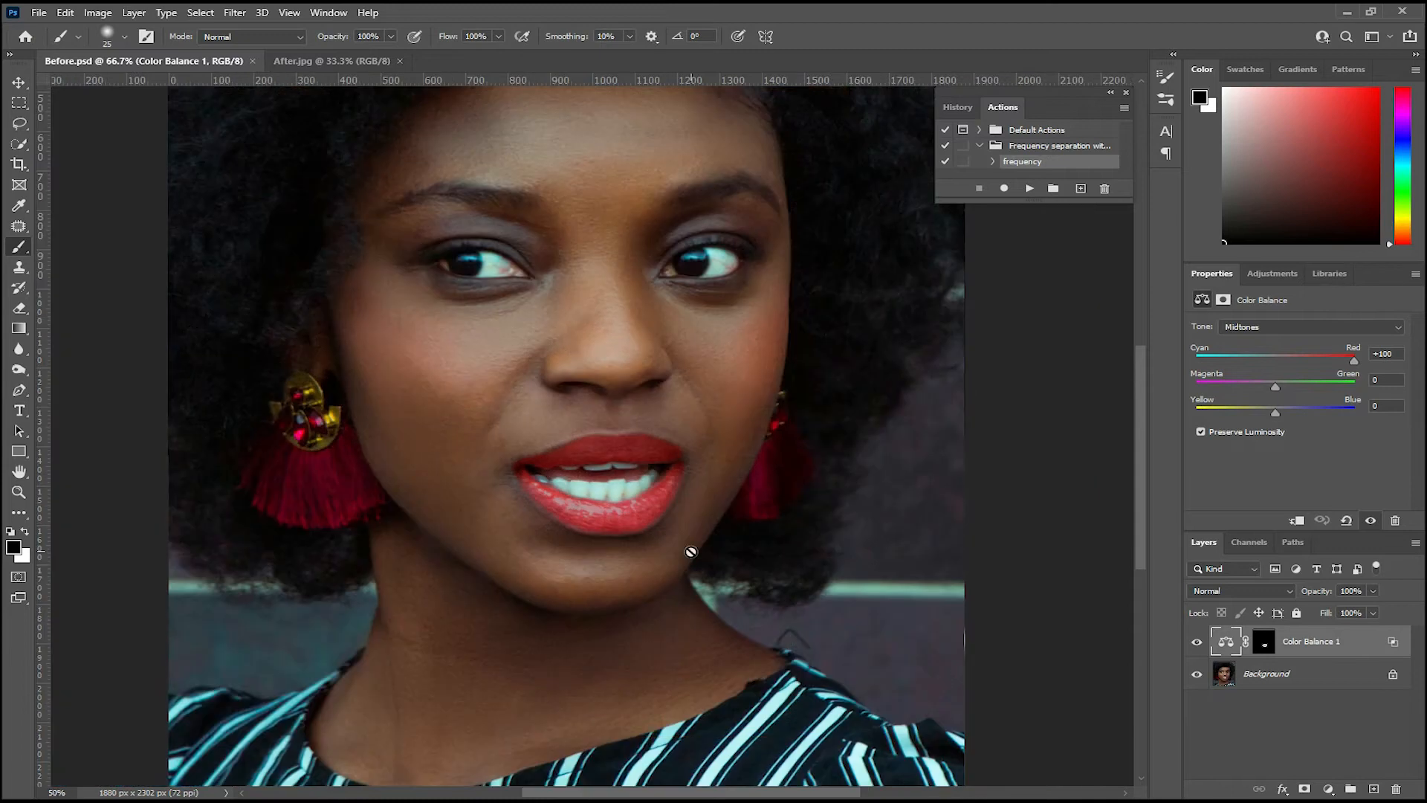
# Duplicate the masked Color Balance layer to intensify the red lips, and compare them with the whole portrait
pyautogui.hotkey('ctrl', 'j')
pyautogui.press('x')
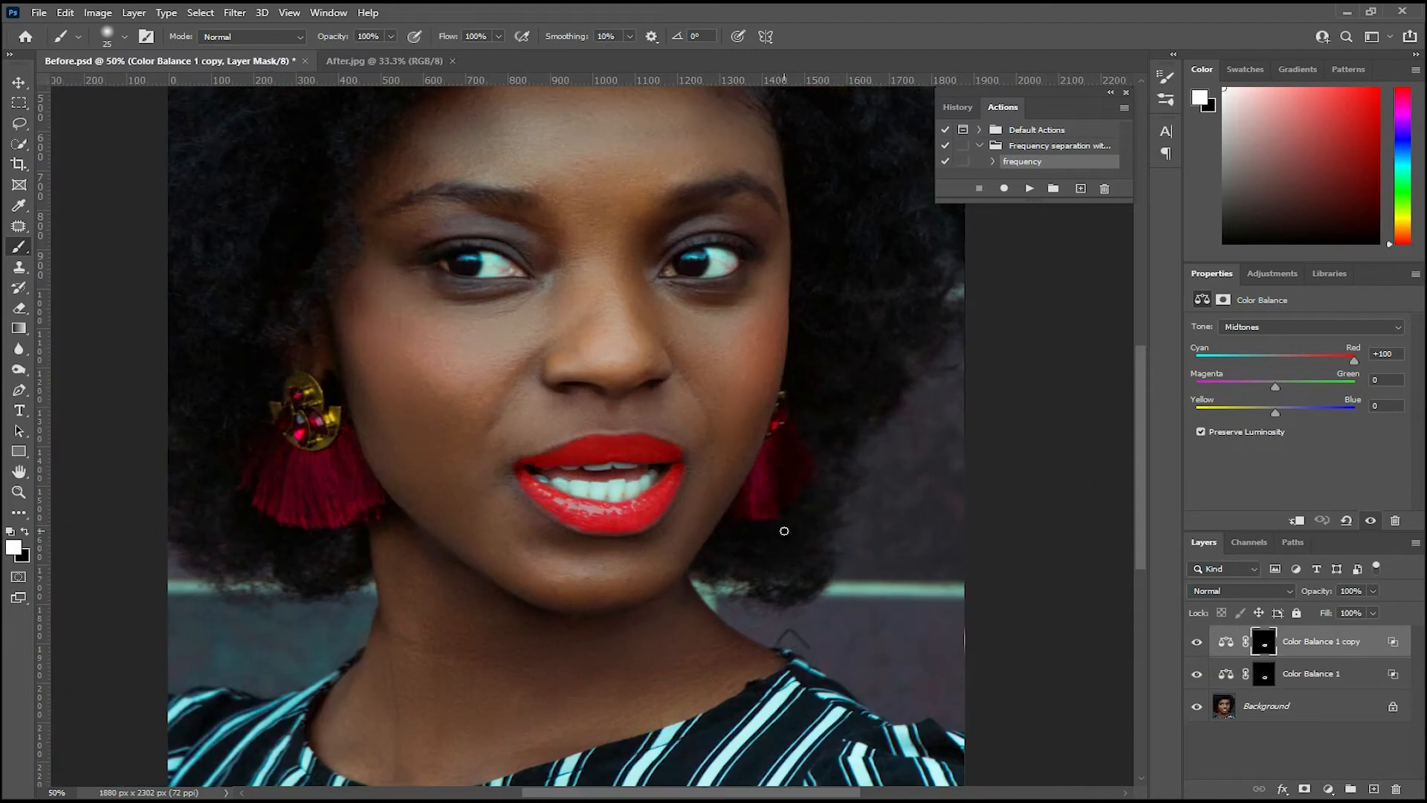
pyautogui.hotkey('ctrl', '-')
pyautogui.hotkey('ctrl', '-')
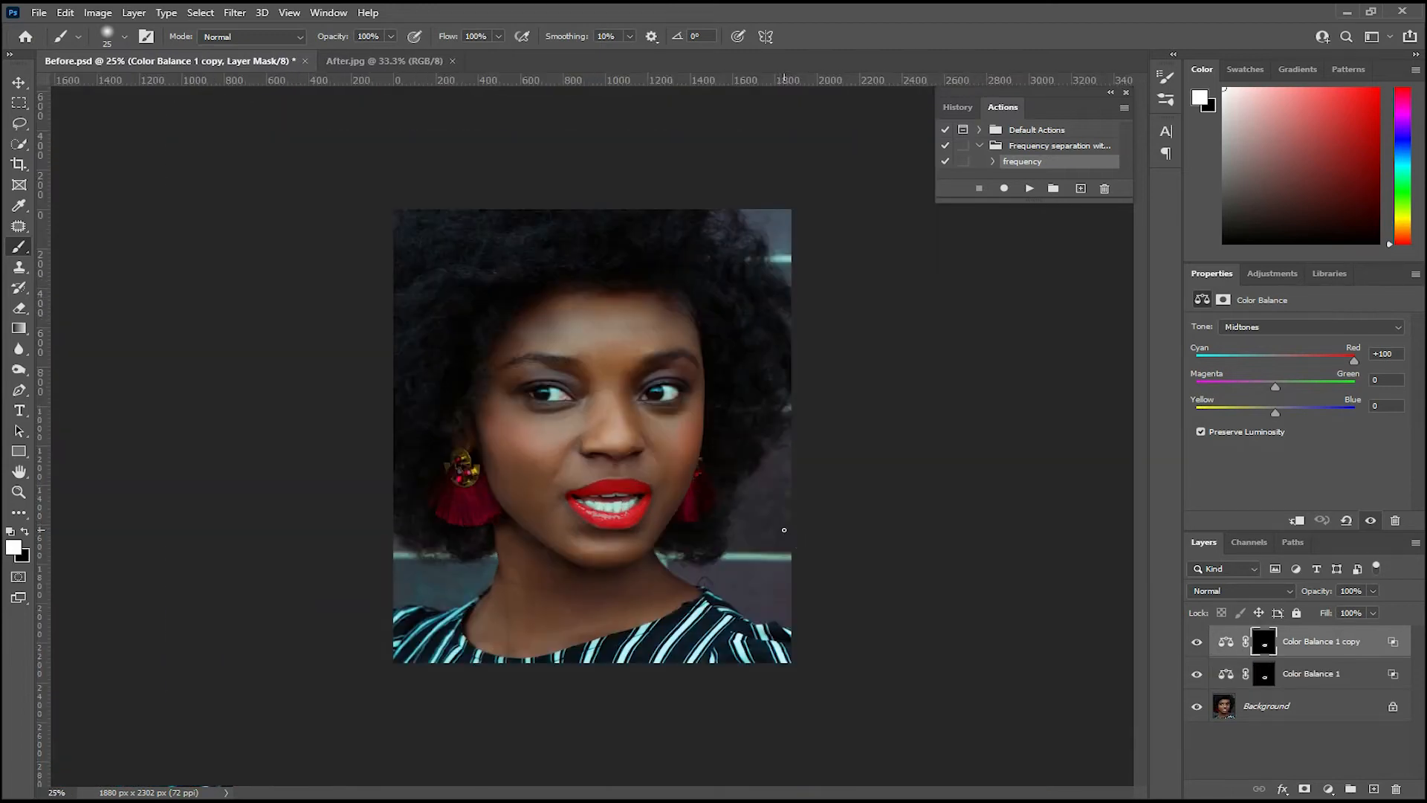
pyautogui.hotkey('ctrl', '+')
pyautogui.hotkey('ctrl', '+')
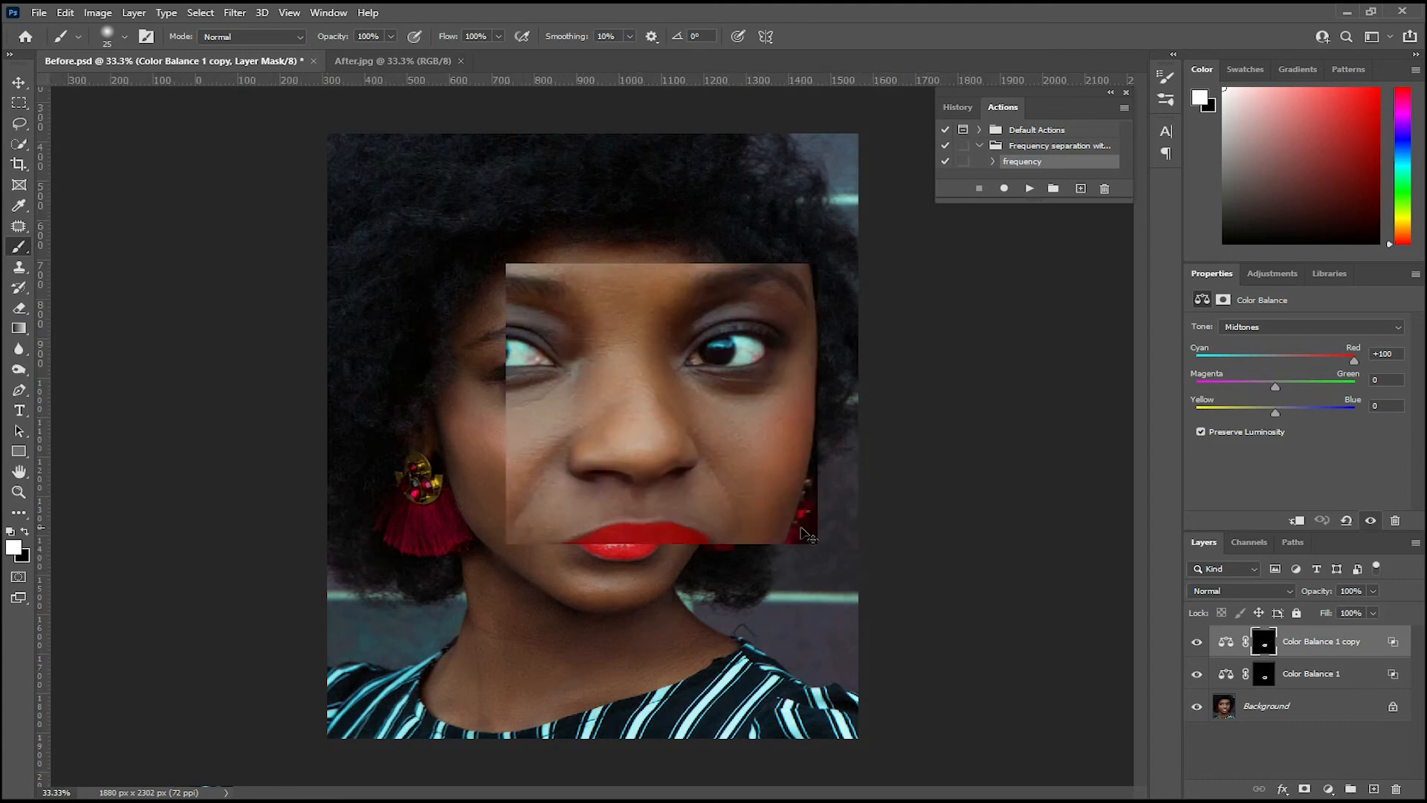
# Lower the duplicate Color Balance layer's opacity to 32% to soften the lip color
pyautogui.click(1381, 639)
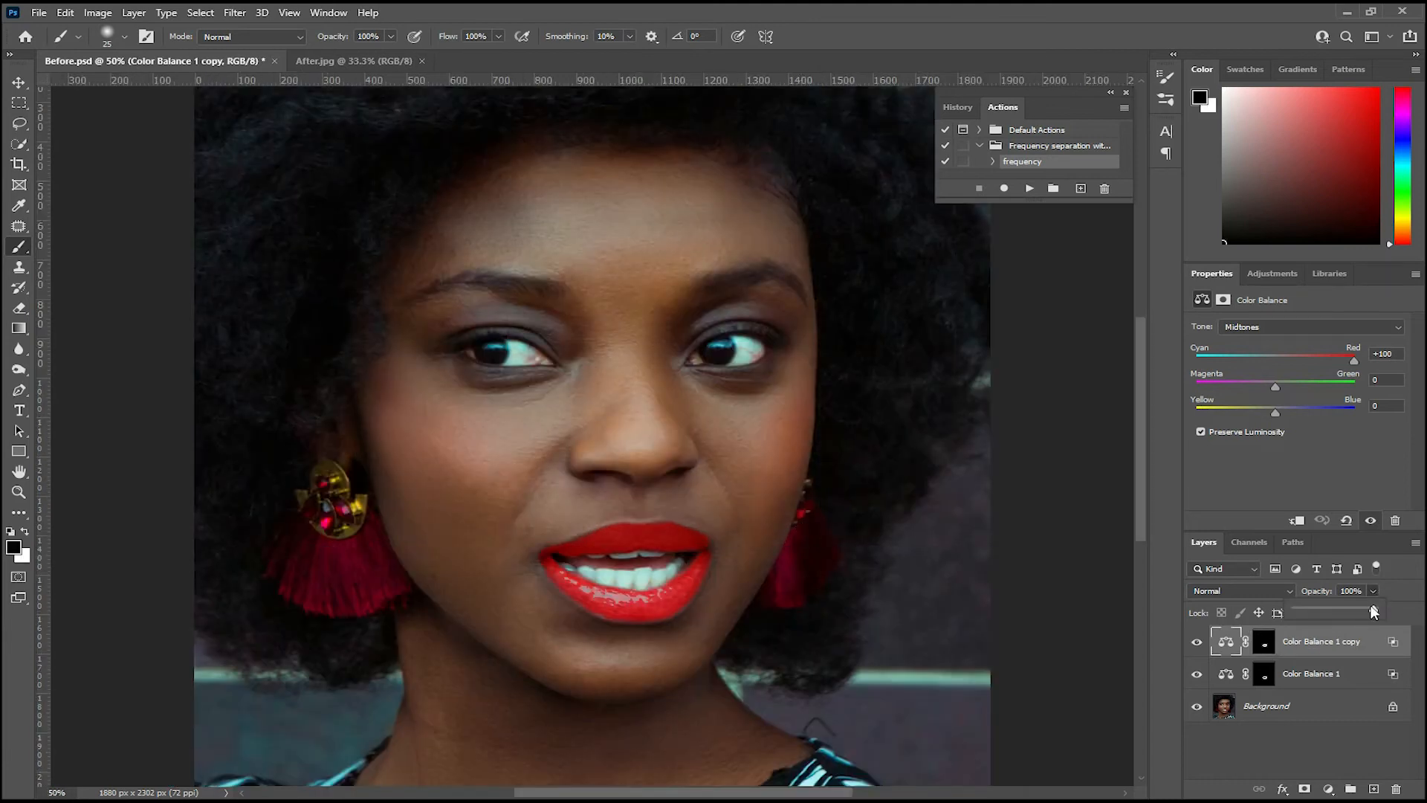
pyautogui.moveTo(1350, 610); pyautogui.dragTo(1335, 610)
pyautogui.hotkey('ctrl', '-')
pyautogui.hotkey('ctrl', '-')
pyautogui.hotkey('ctrl', '-')
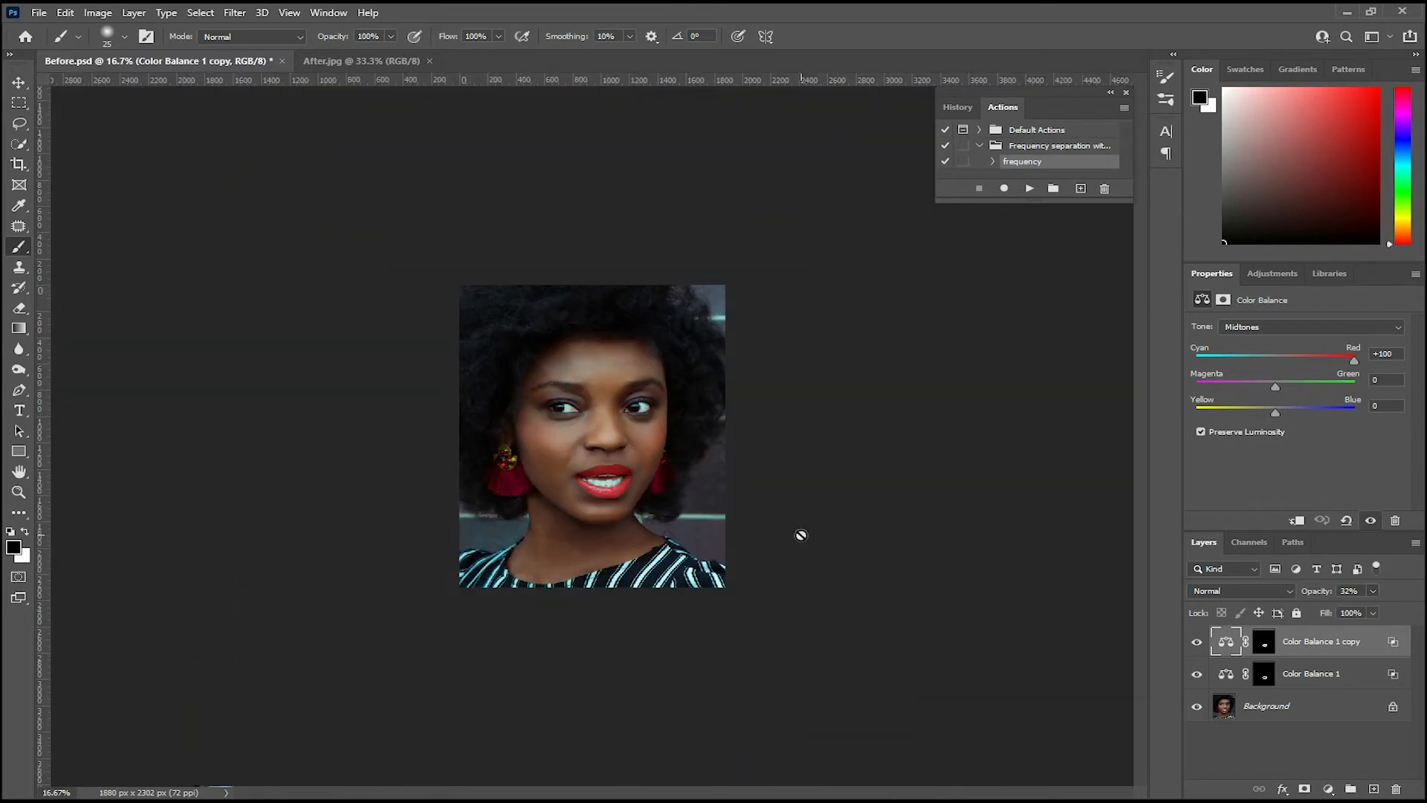
pyautogui.hotkey('ctrl', '+')
pyautogui.hotkey('ctrl', '+')
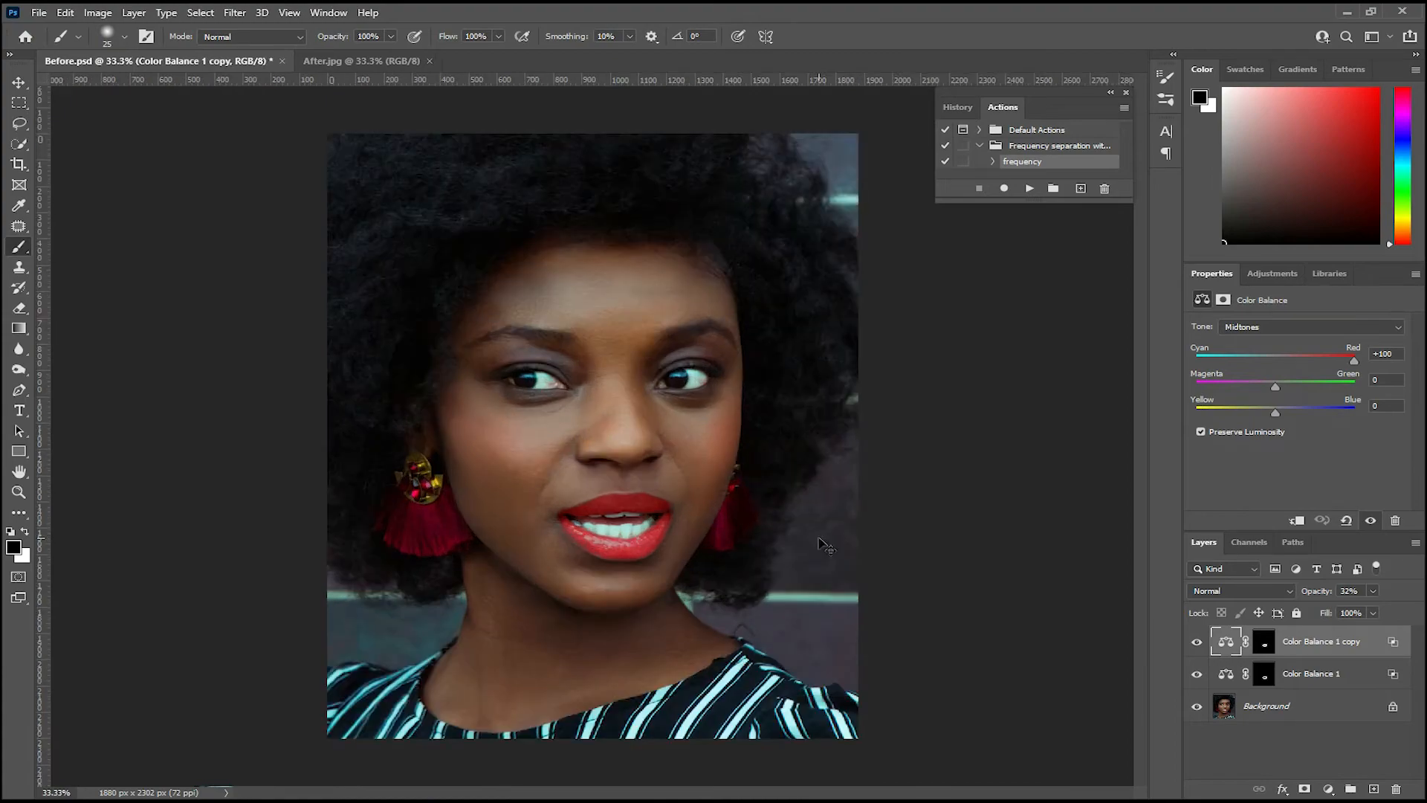
# Raise the duplicate Color Balance layer's opacity to 72% for a stronger red and review the portrait
pyautogui.press('p')
pyautogui.hotkey('ctrl', '+')
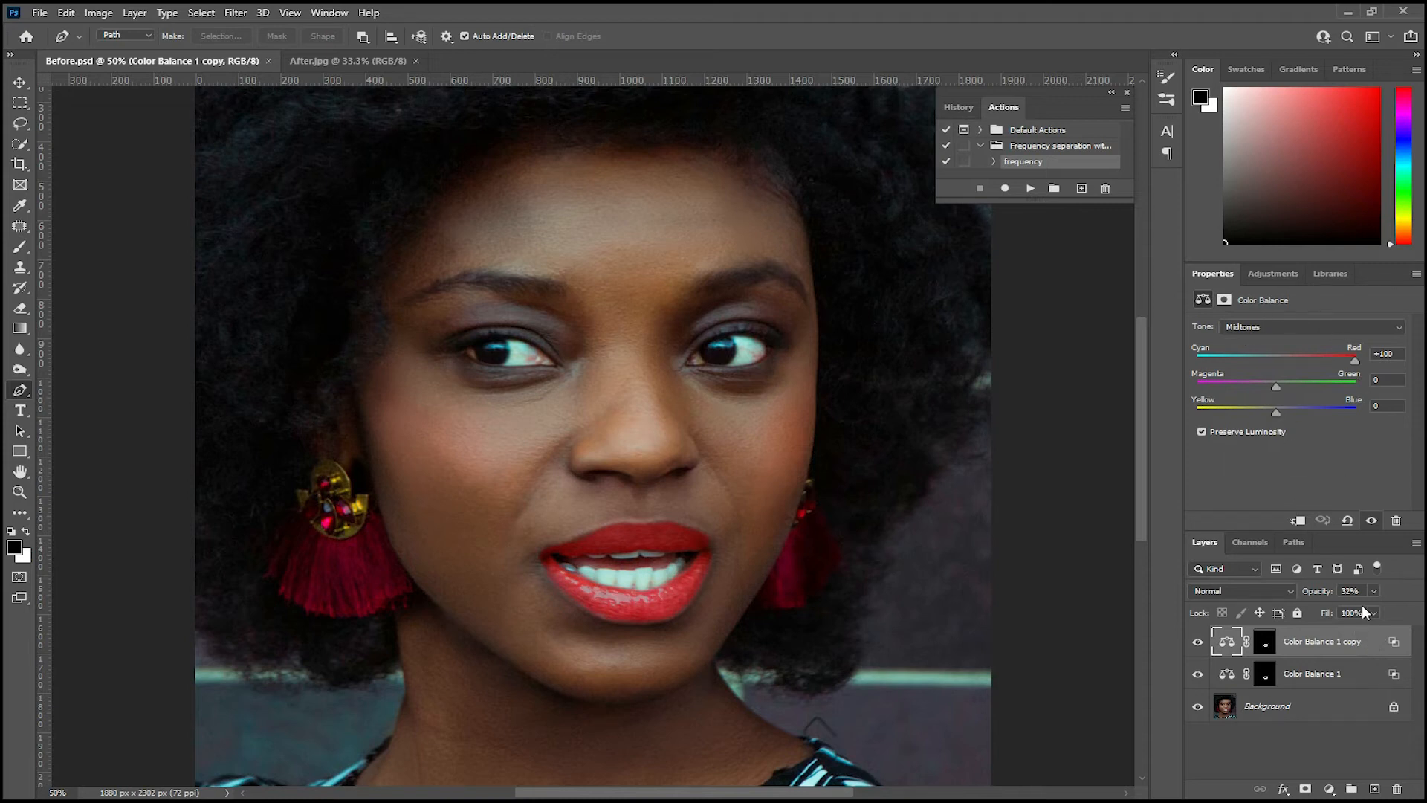
pyautogui.moveTo(1371, 606); pyautogui.dragTo(1372, 607)
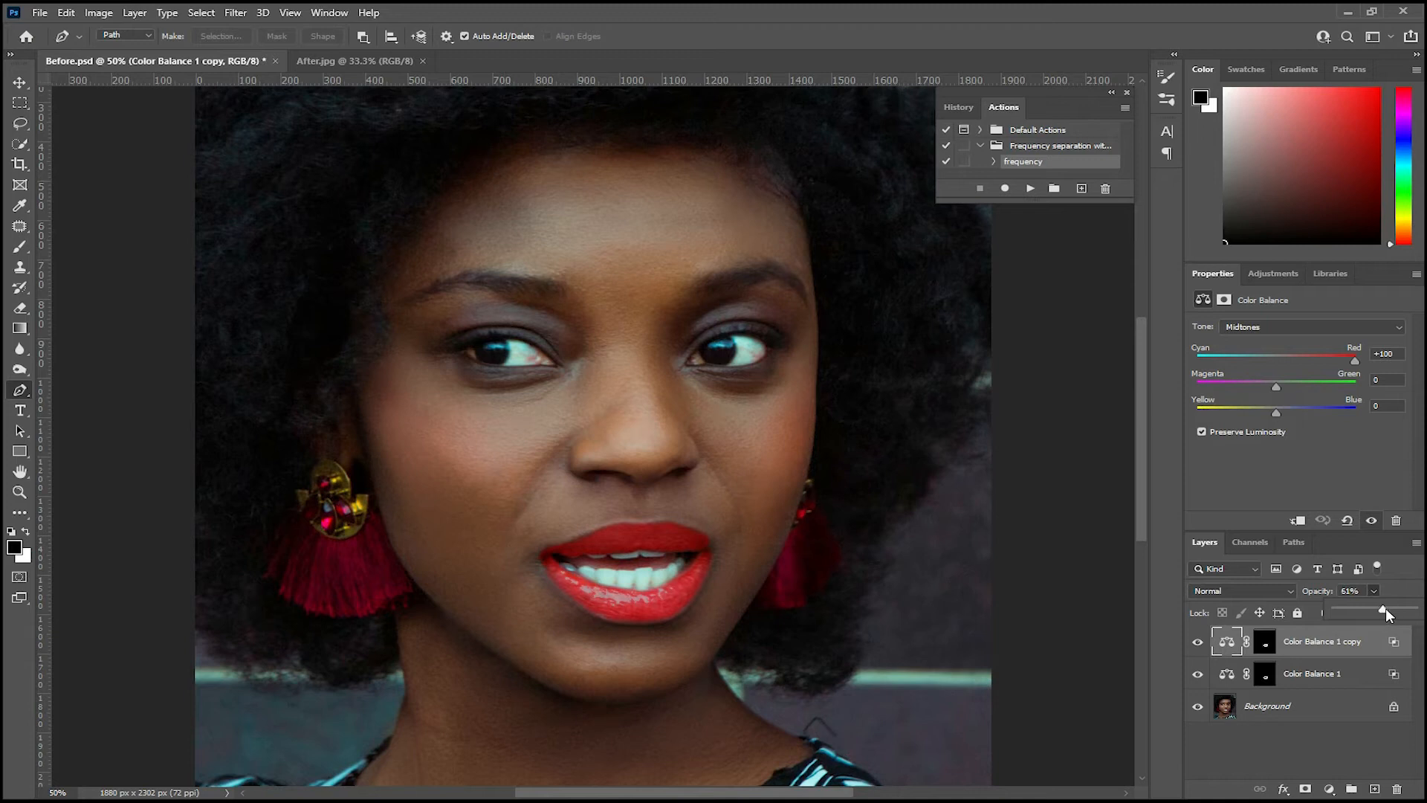
pyautogui.hotkey('ctrl', '-')
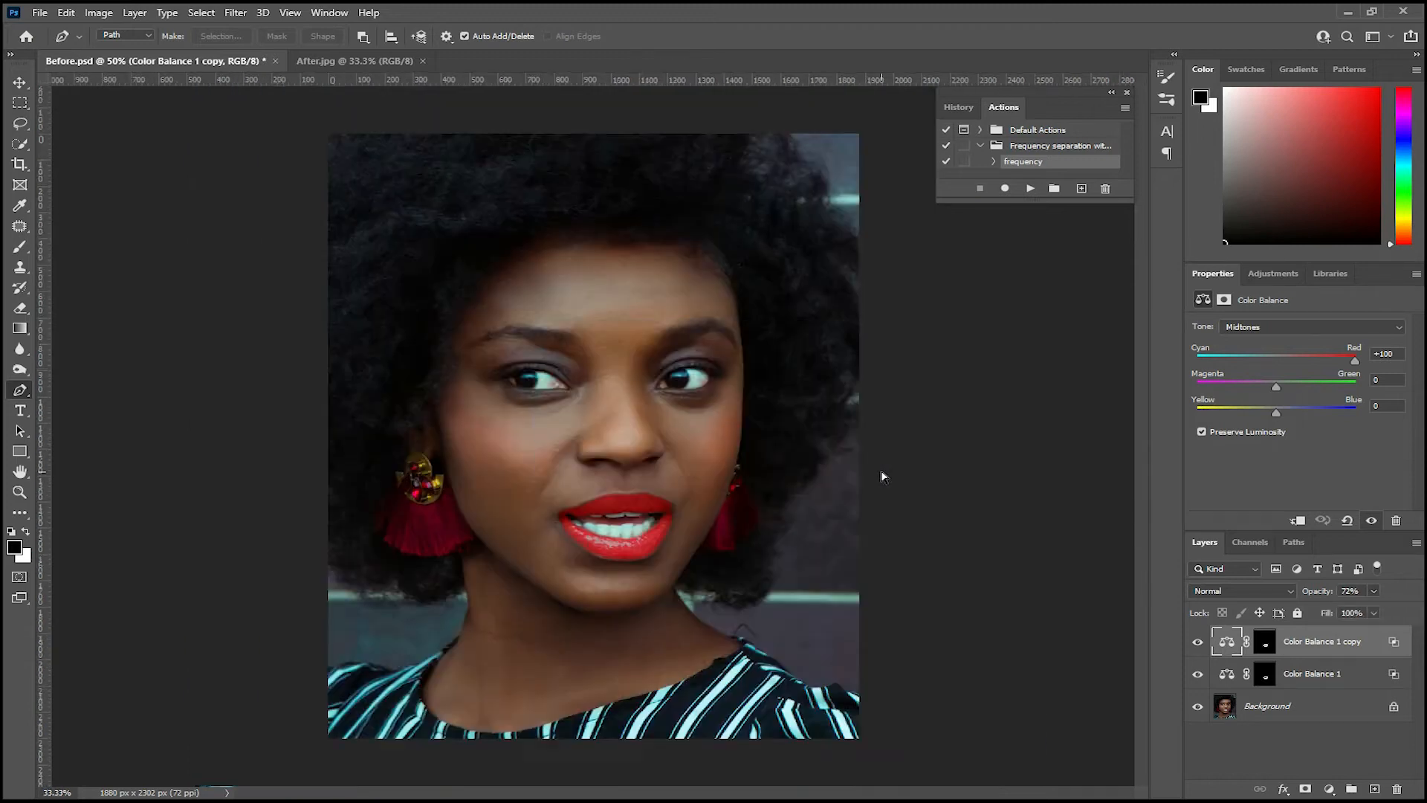
pyautogui.hotkey('ctrl', '-')
pyautogui.hotkey('ctrl', '+')
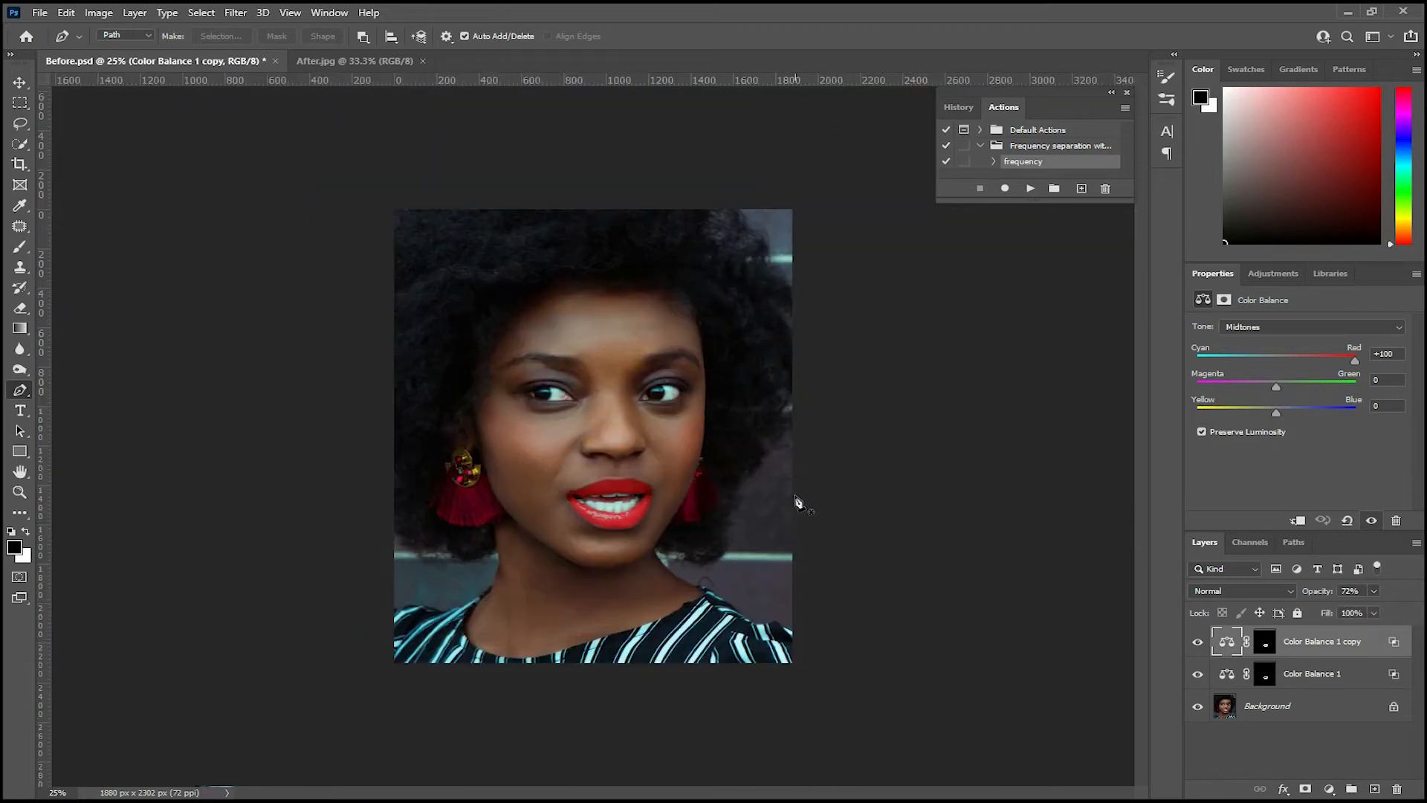
pyautogui.hotkey('ctrl', '+')
pyautogui.hotkey('ctrl', '+')
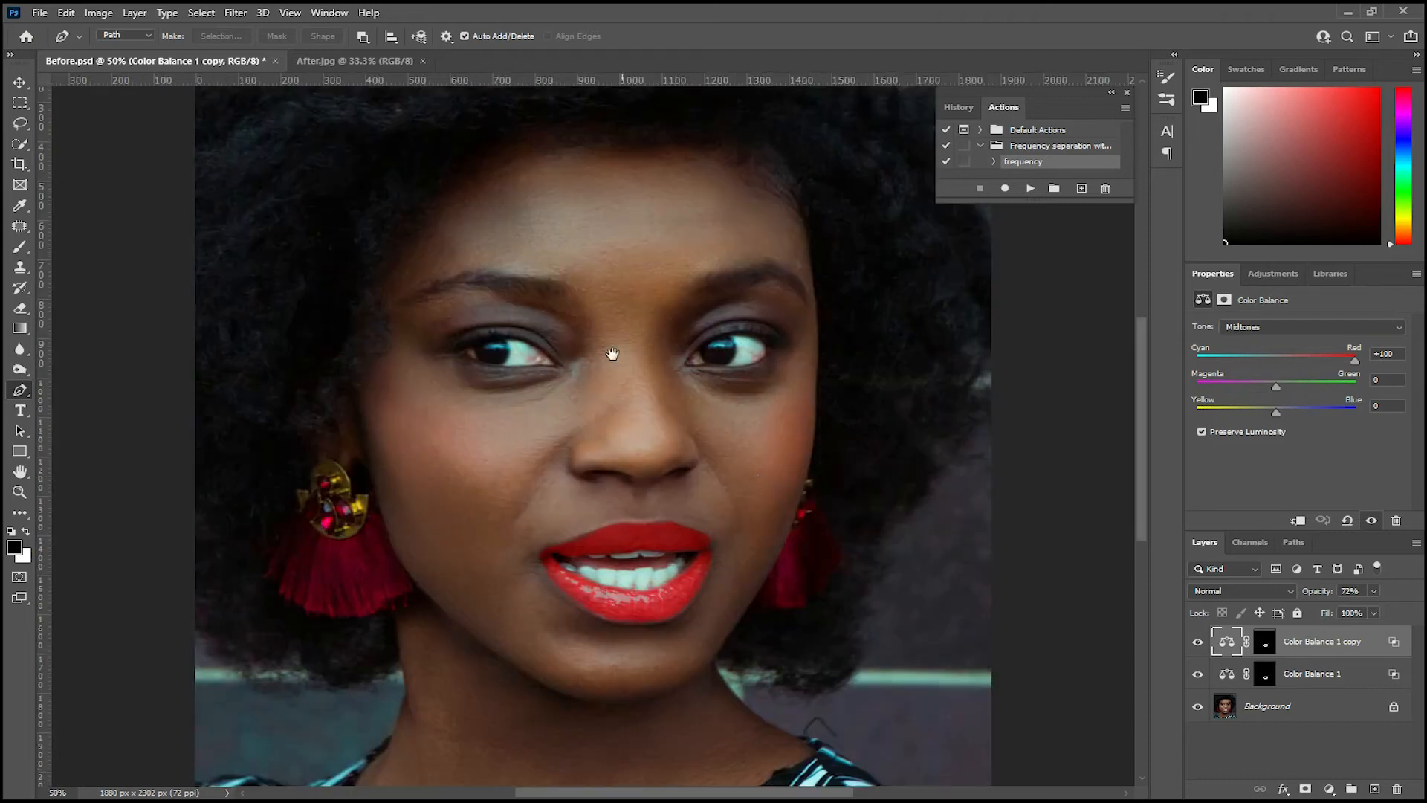
# Outline the eyebrow above the earring side of the face with a closed Pen path and convert it to a selection
pyautogui.moveTo(611, 353); pyautogui.dragTo(654, 386)
pyautogui.hotkey('ctrl', '+')
pyautogui.moveTo(577, 307); pyautogui.dragTo(636, 341)
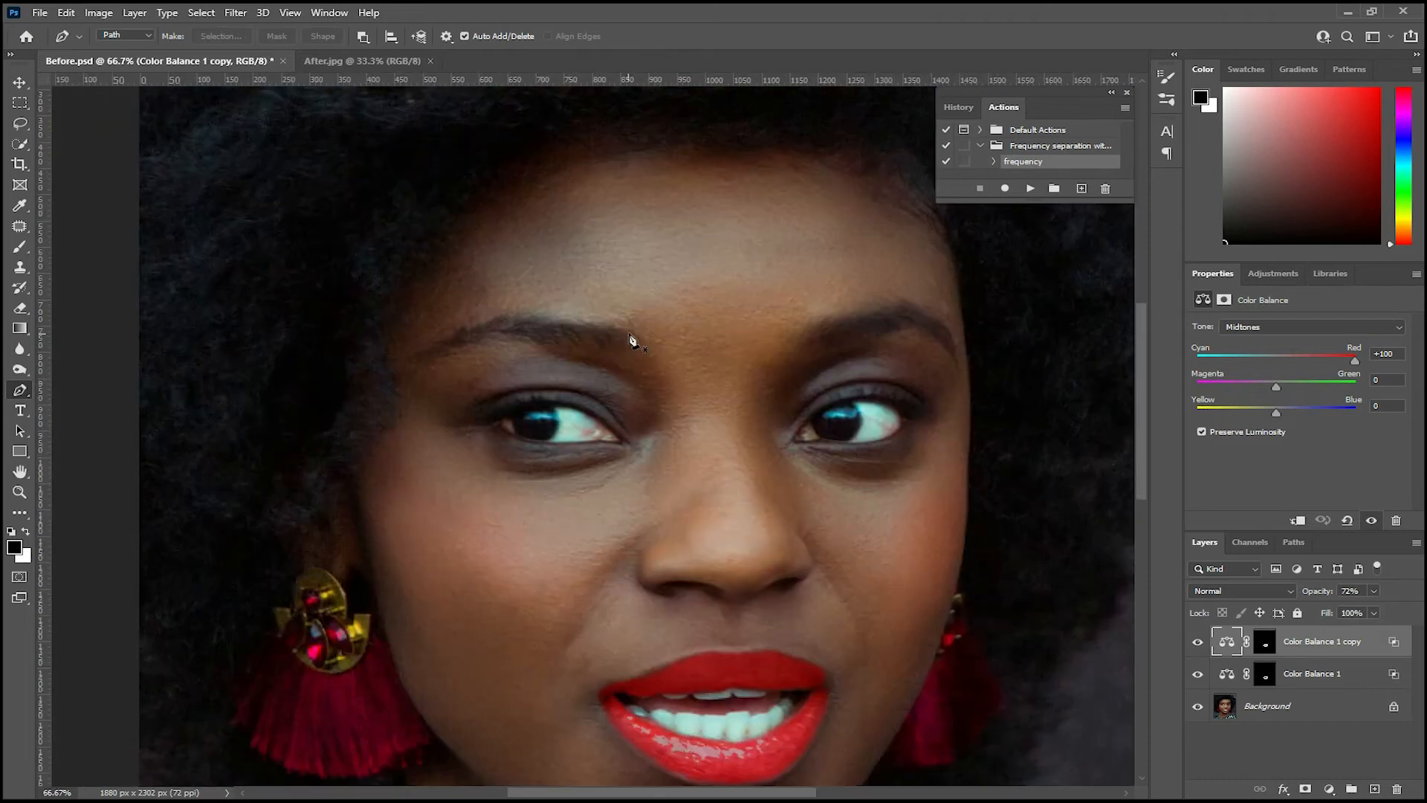
pyautogui.hotkey('ctrl', '+')
pyautogui.hotkey('ctrl', '+')
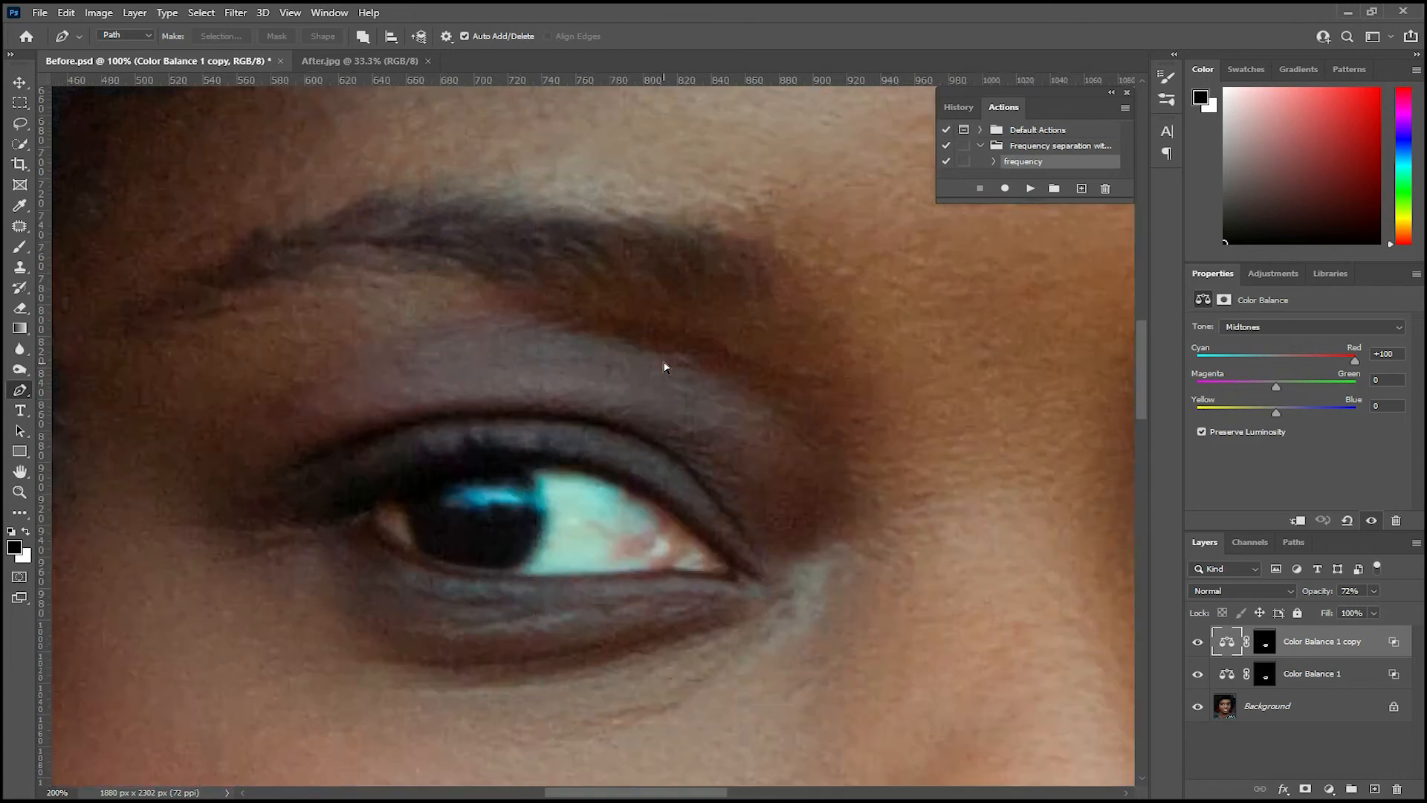
pyautogui.moveTo(759, 332); pyautogui.dragTo(720, 376)
pyautogui.click(708, 344)
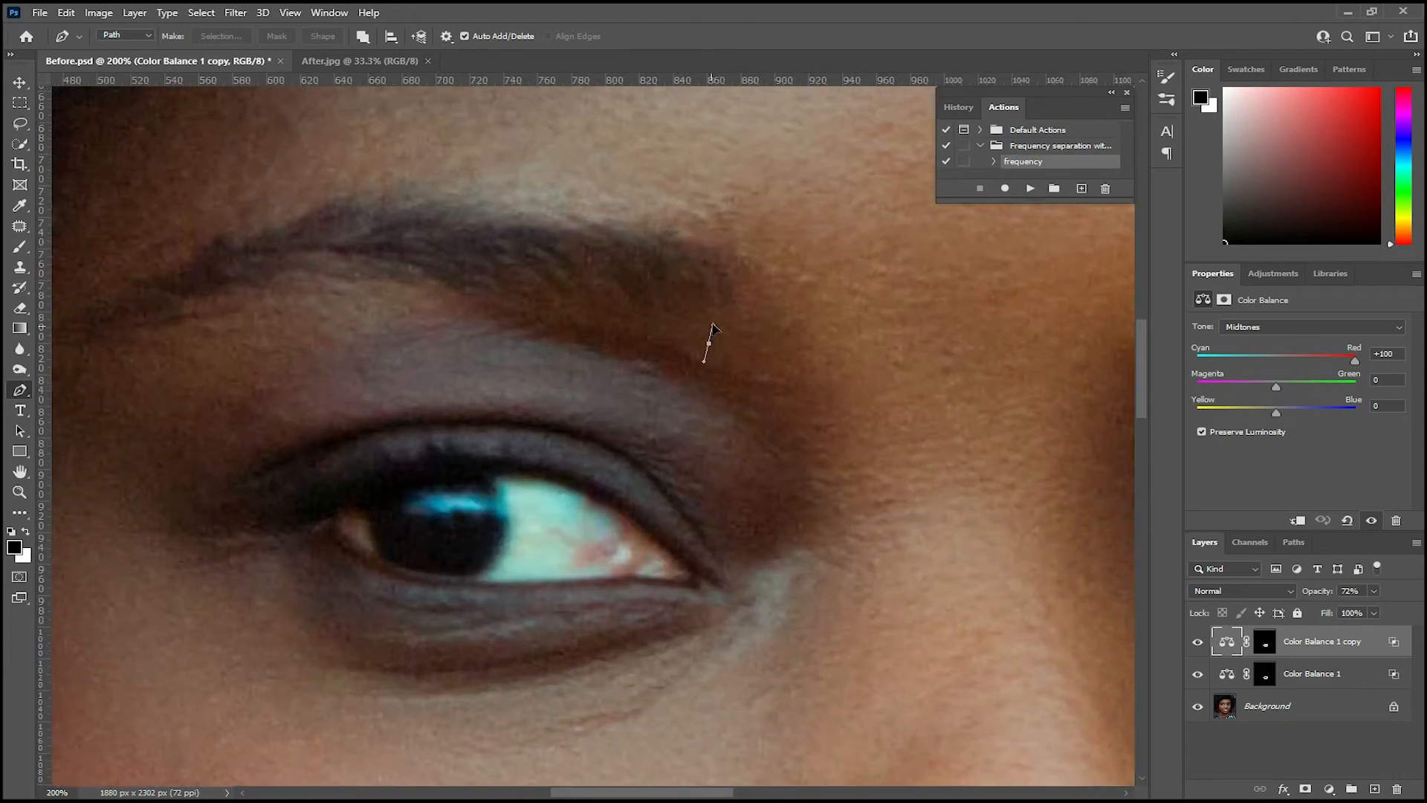
pyautogui.moveTo(723, 213); pyautogui.dragTo(718, 209)
pyautogui.moveTo(459, 150); pyautogui.dragTo(378, 196)
pyautogui.moveTo(260, 277); pyautogui.dragTo(287, 299)
pyautogui.moveTo(567, 267); pyautogui.dragTo(647, 293)
pyautogui.moveTo(819, 340); pyautogui.dragTo(829, 343)
pyautogui.click(843, 337)
pyautogui.hotkey('ctrl', 'Return')
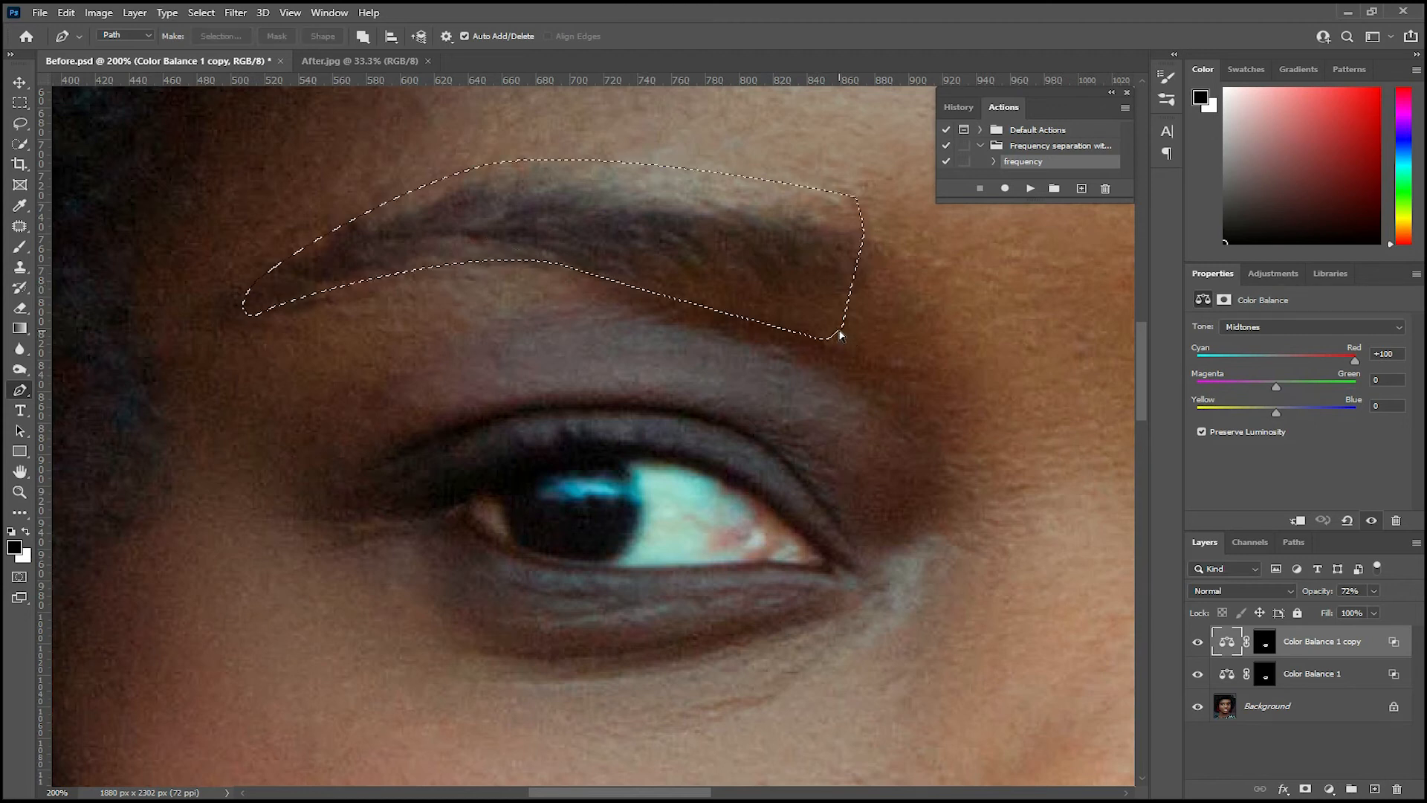
# Add a new empty layer above the Color Balance layers and set up the black Brush tool at 250 px
pyautogui.hotkey('ctrl', '-')
pyautogui.hotkey('ctrl', '-')
pyautogui.hotkey('ctrl', '-')
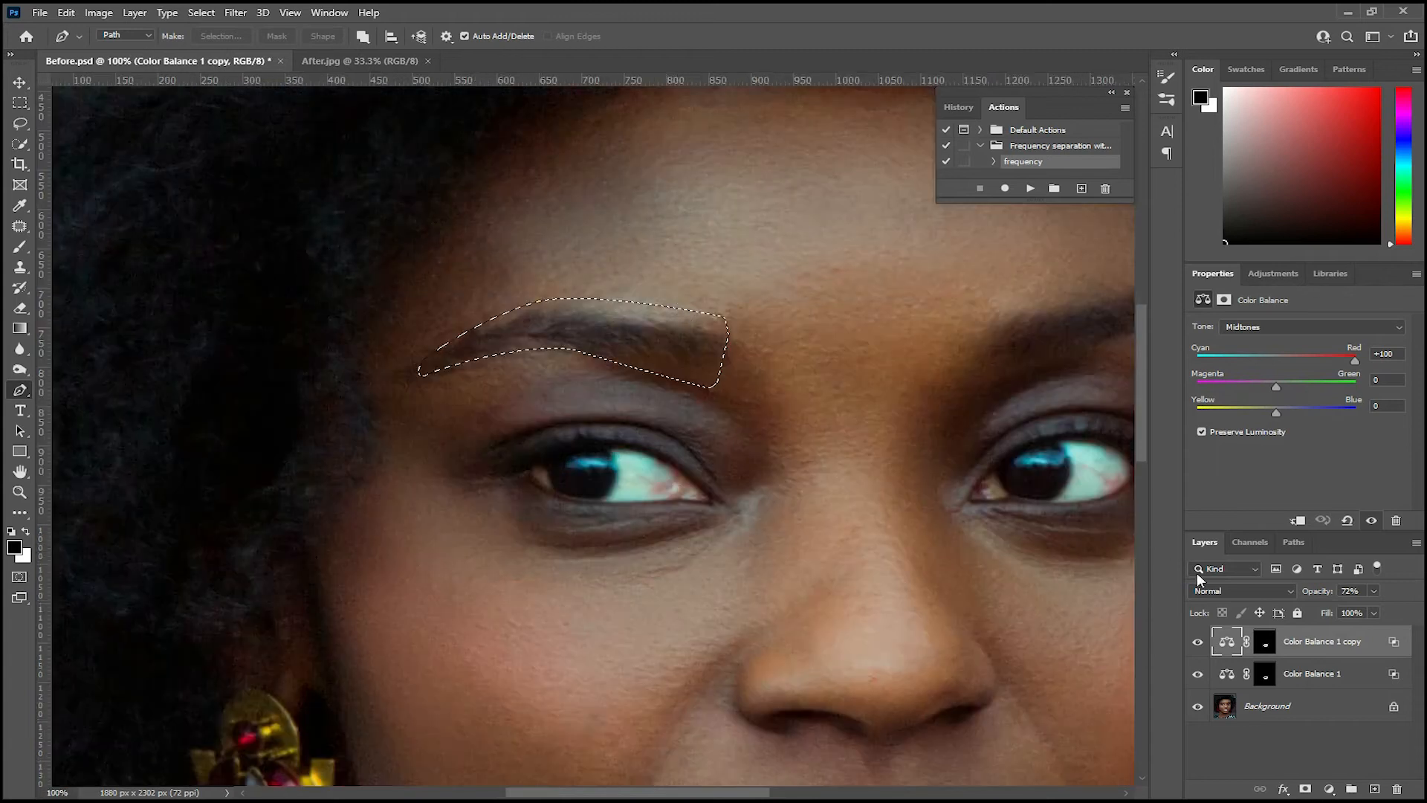
pyautogui.click(1374, 788)
pyautogui.hotkey('ctrl', '-')
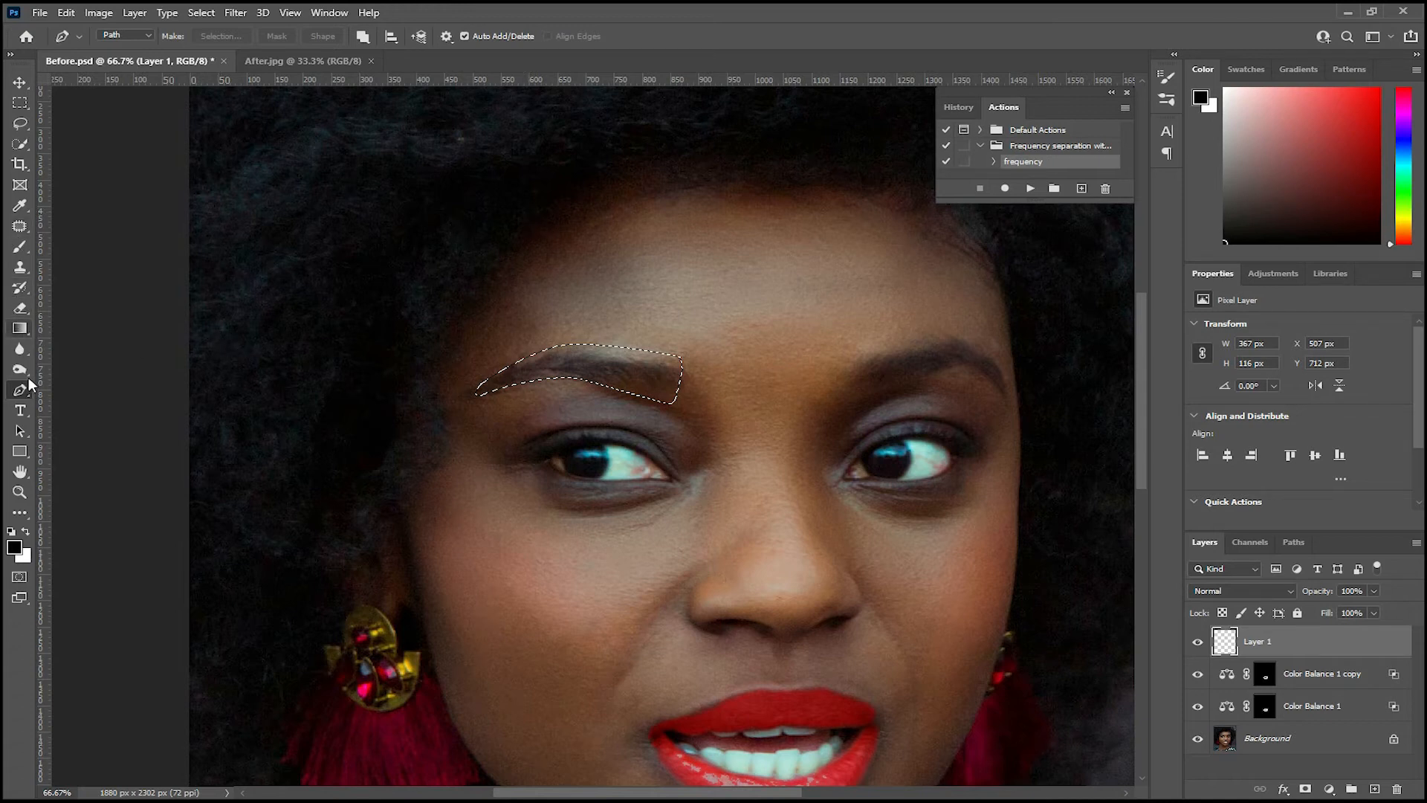
pyautogui.rightClick(20, 246)
pyautogui.click(75, 248)
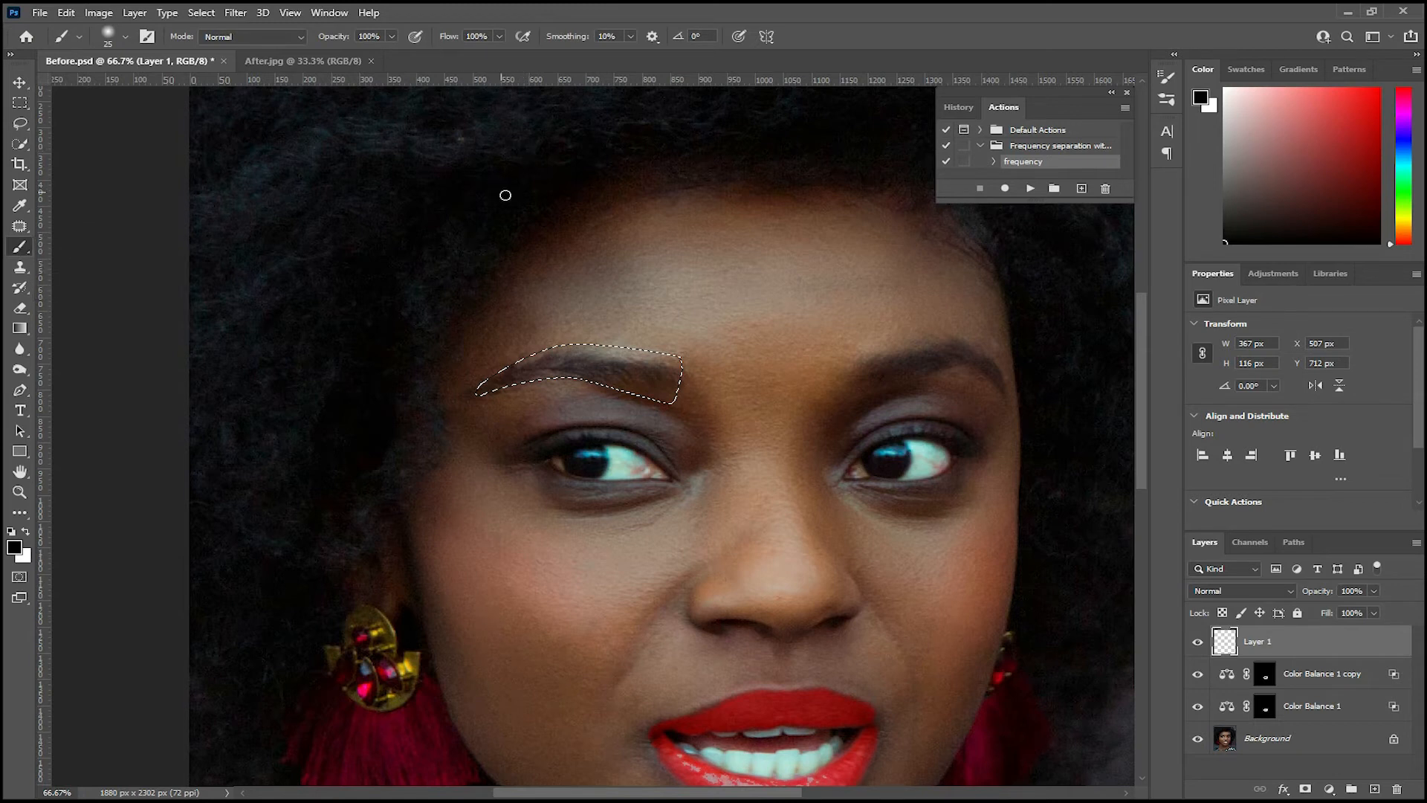
pyautogui.press(']')
pyautogui.press(']')
pyautogui.press(']')
pyautogui.press(']')
pyautogui.press(']')
pyautogui.press(']')
pyautogui.press(']')
pyautogui.press(']')
pyautogui.press(']')
pyautogui.press(']')
pyautogui.press(']')
# Feather the eyebrow selection by 5 pixels
pyautogui.rightClick(563, 288)
pyautogui.keyDown('ctrl'); pyautogui.click(524, 271); pyautogui.keyUp('ctrl')
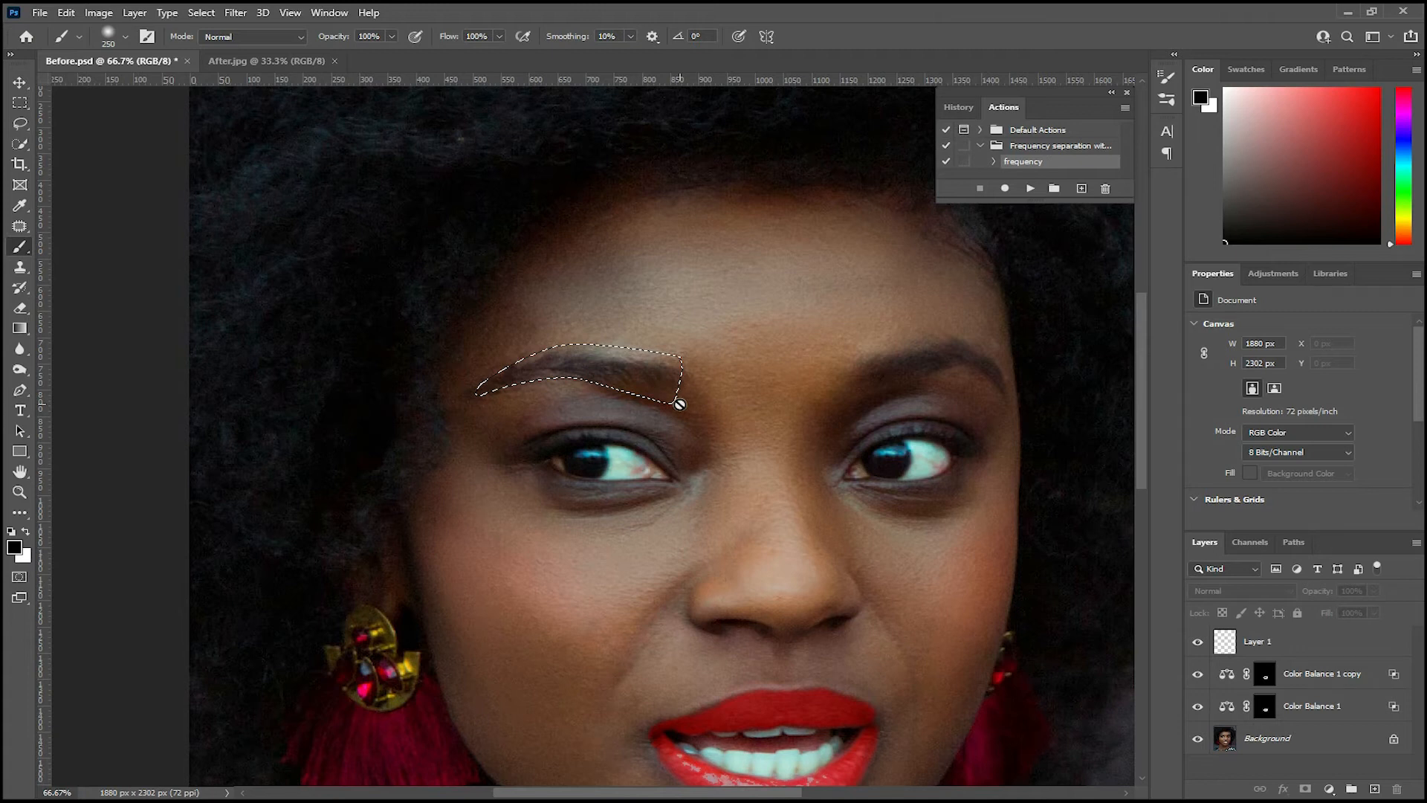
pyautogui.hotkey('shift', 'F6')
pyautogui.write('5')
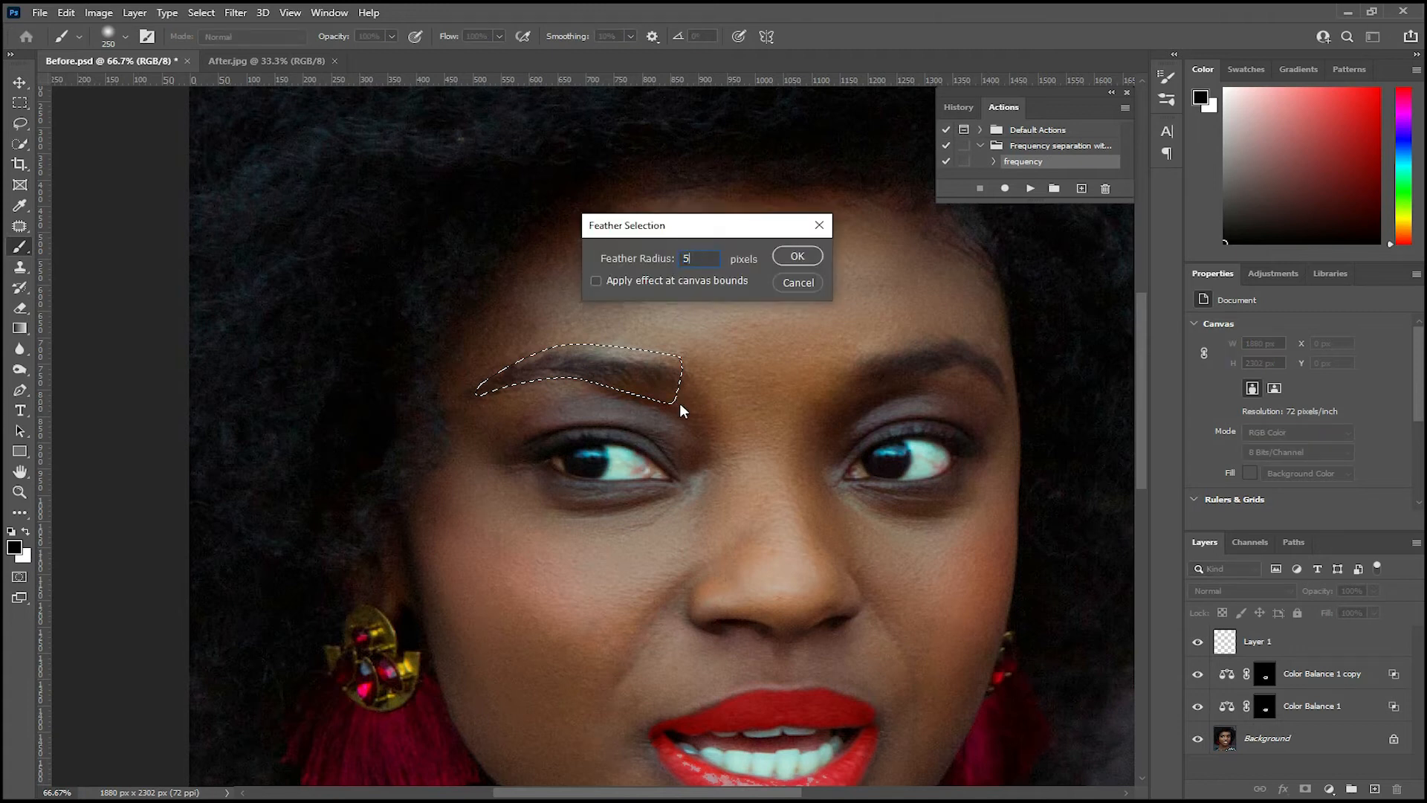
pyautogui.click(796, 256)
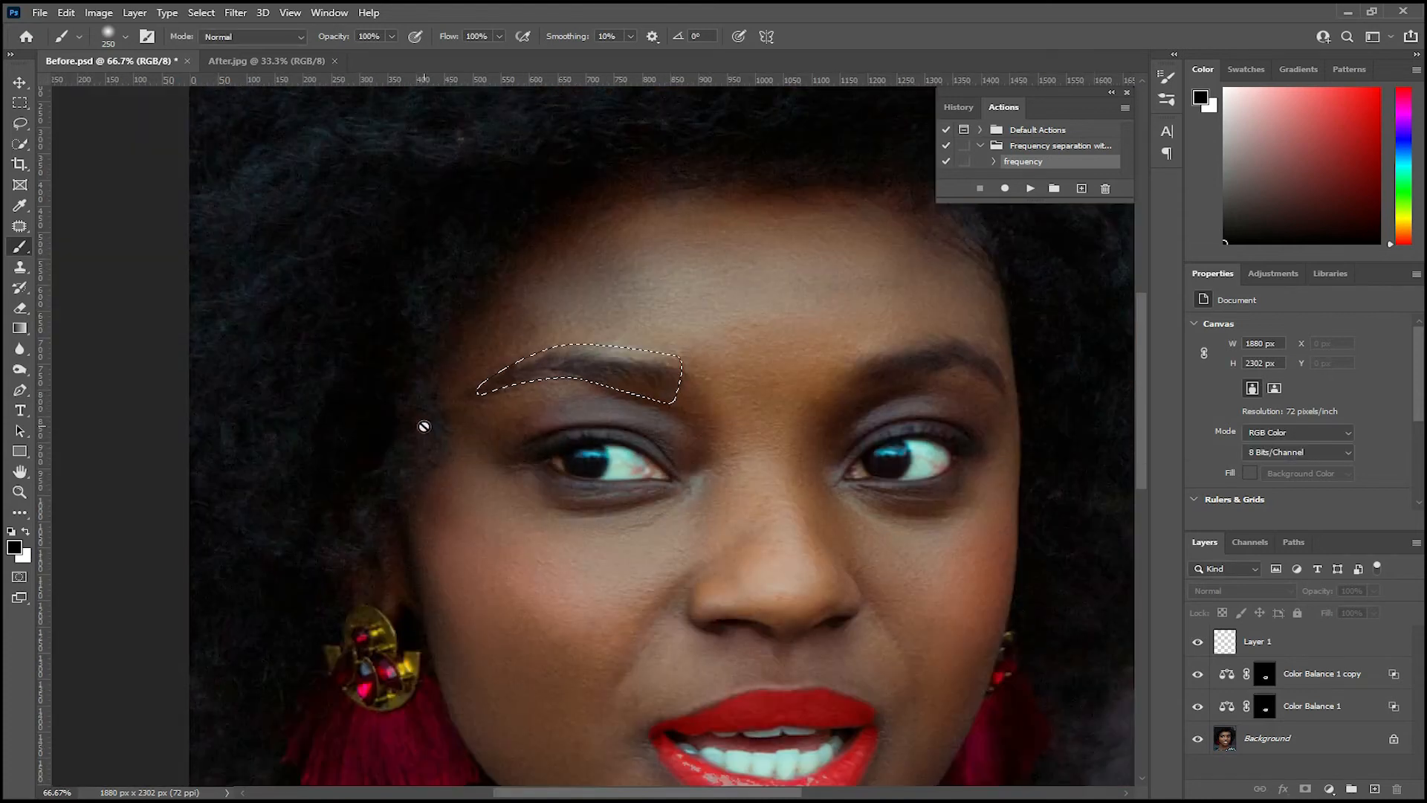
# Paint the selected eyebrow area black on Layer 1 with a 500 px brush and deselect it
pyautogui.hotkey('ctrl', '+')
pyautogui.click(1300, 644)
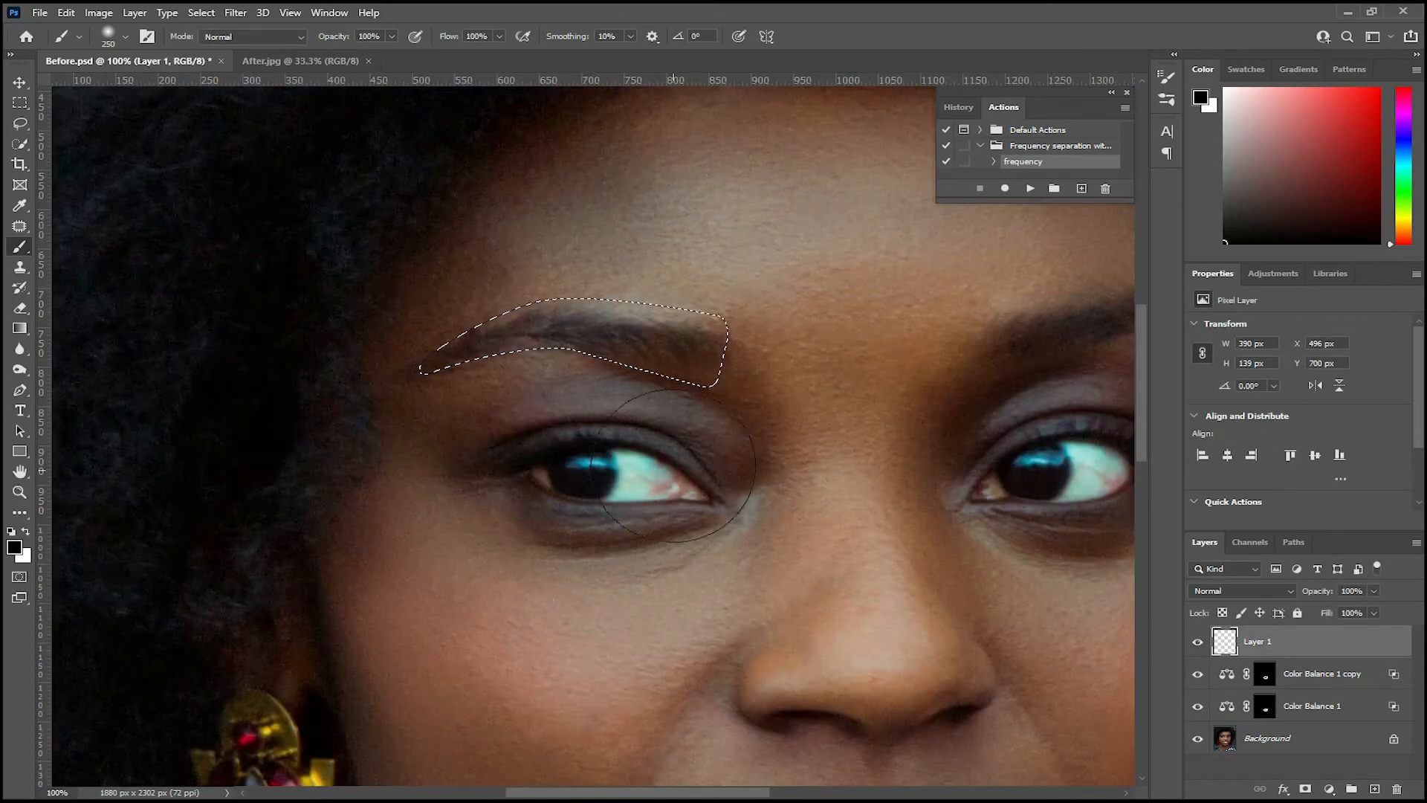
pyautogui.press(']')
pyautogui.press(']')
pyautogui.press(']')
pyautogui.click(587, 319)
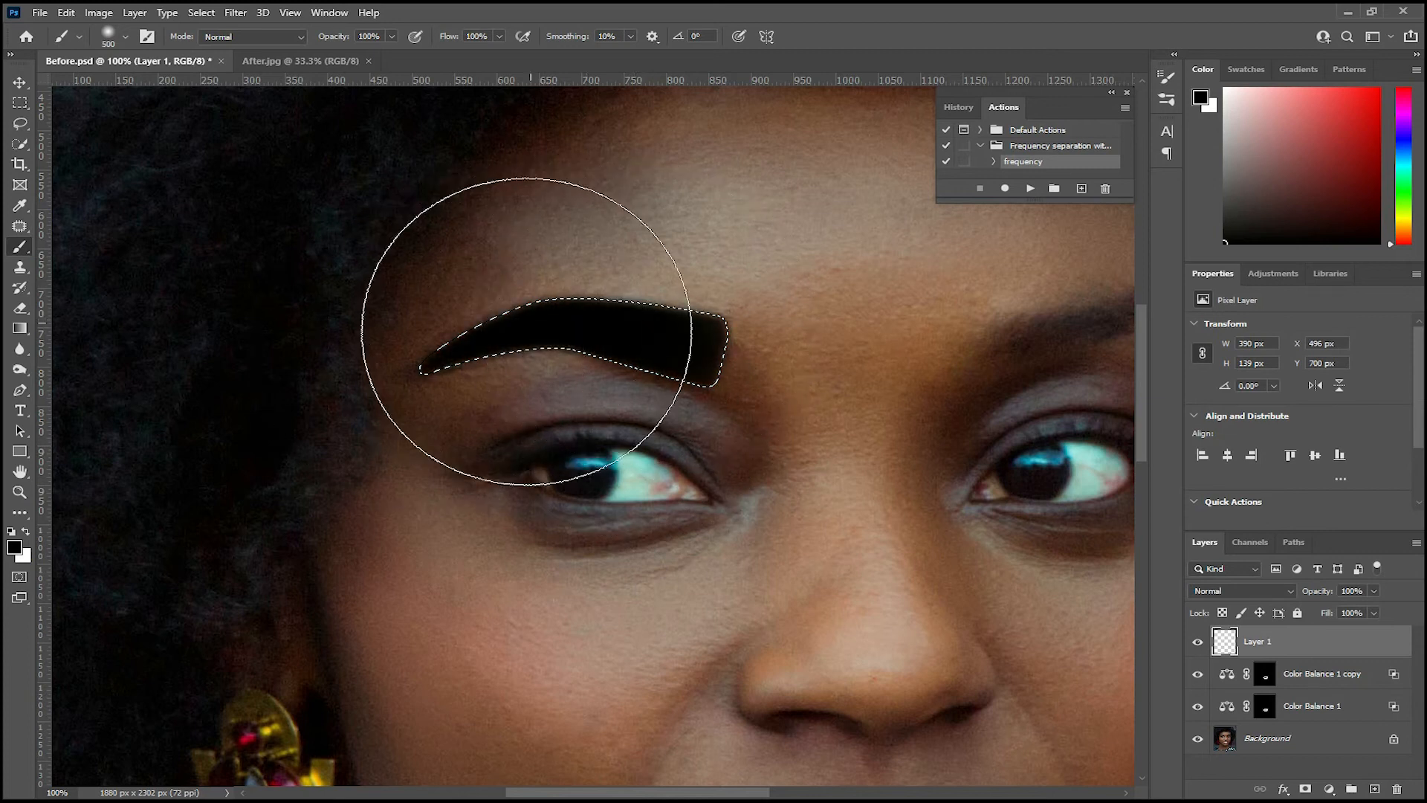
pyautogui.hotkey('ctrl', '-')
pyautogui.hotkey('ctrl', 'd')
# Lower the opacity of the painted eyebrow layer, Layer 1, to 50%
pyautogui.hotkey('ctrl', '+')
pyautogui.click(1374, 591)
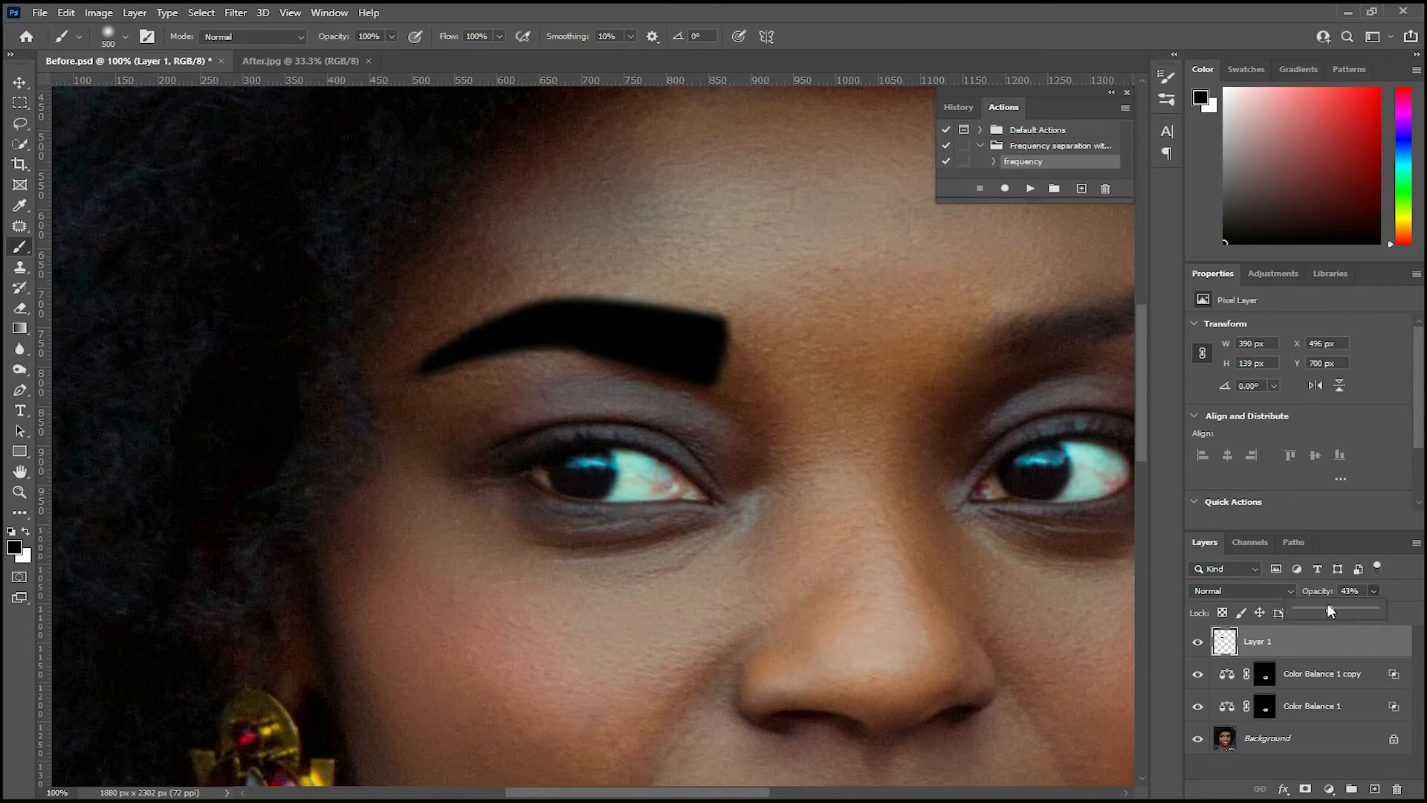
pyautogui.moveTo(1328, 608); pyautogui.dragTo(1326, 608)
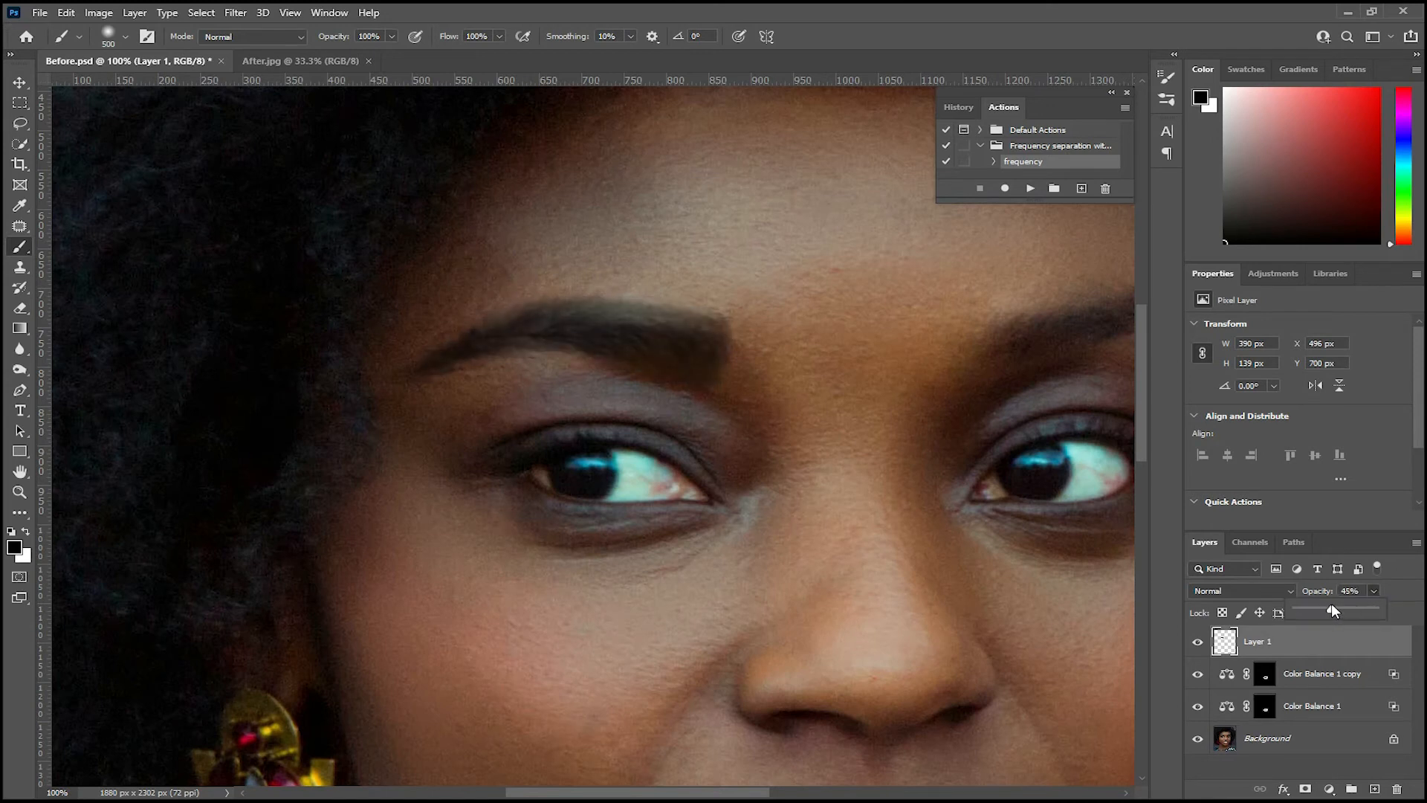
pyautogui.hotkey('ctrl', '-')
pyautogui.hotkey('ctrl', '-')
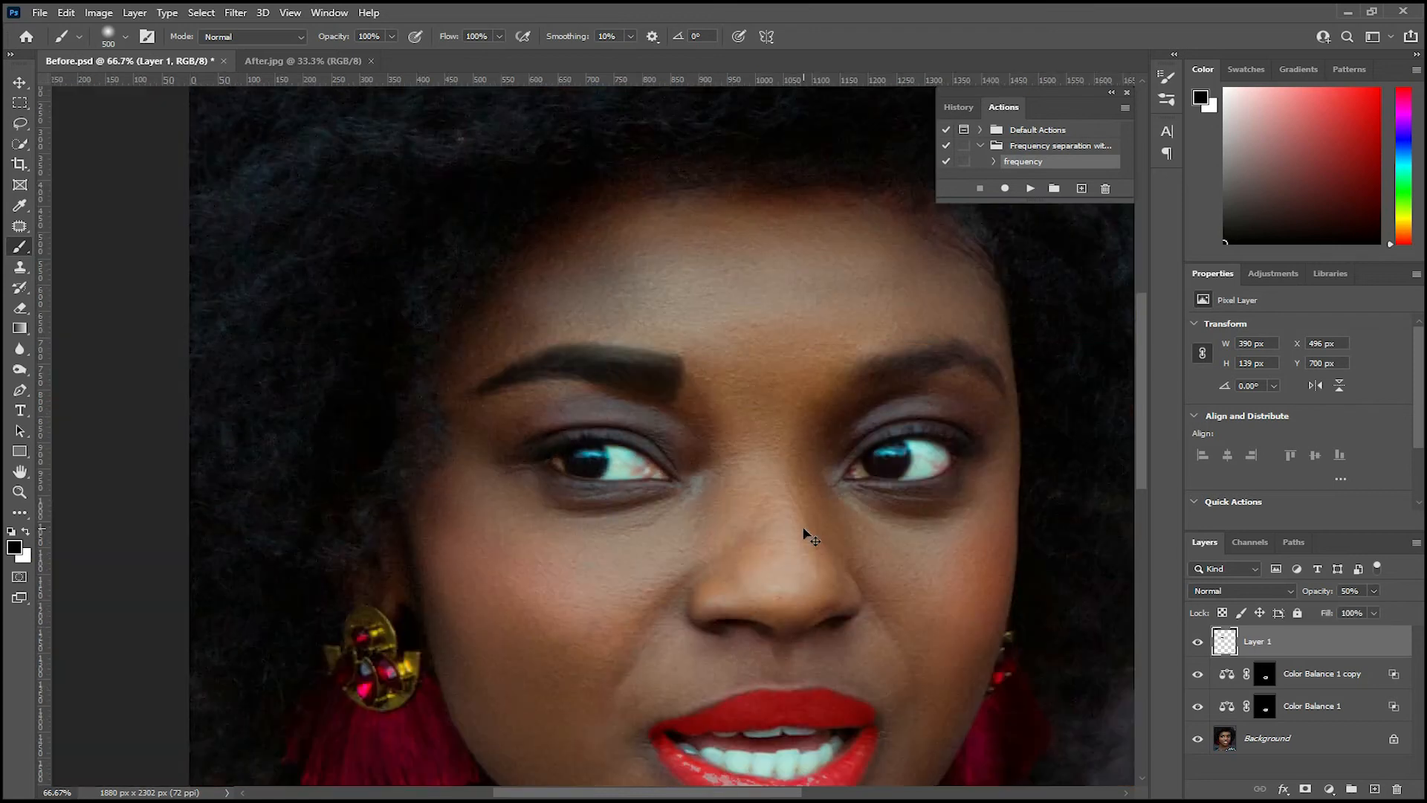
pyautogui.hotkey('ctrl', '-')
pyautogui.hotkey('ctrl', '-')
# Duplicate the painted eyebrow layer and flip the copy horizontally with Free Transform
pyautogui.hotkey('ctrl', '+')
pyautogui.hotkey('ctrl', '+')
pyautogui.hotkey('ctrl', '+')
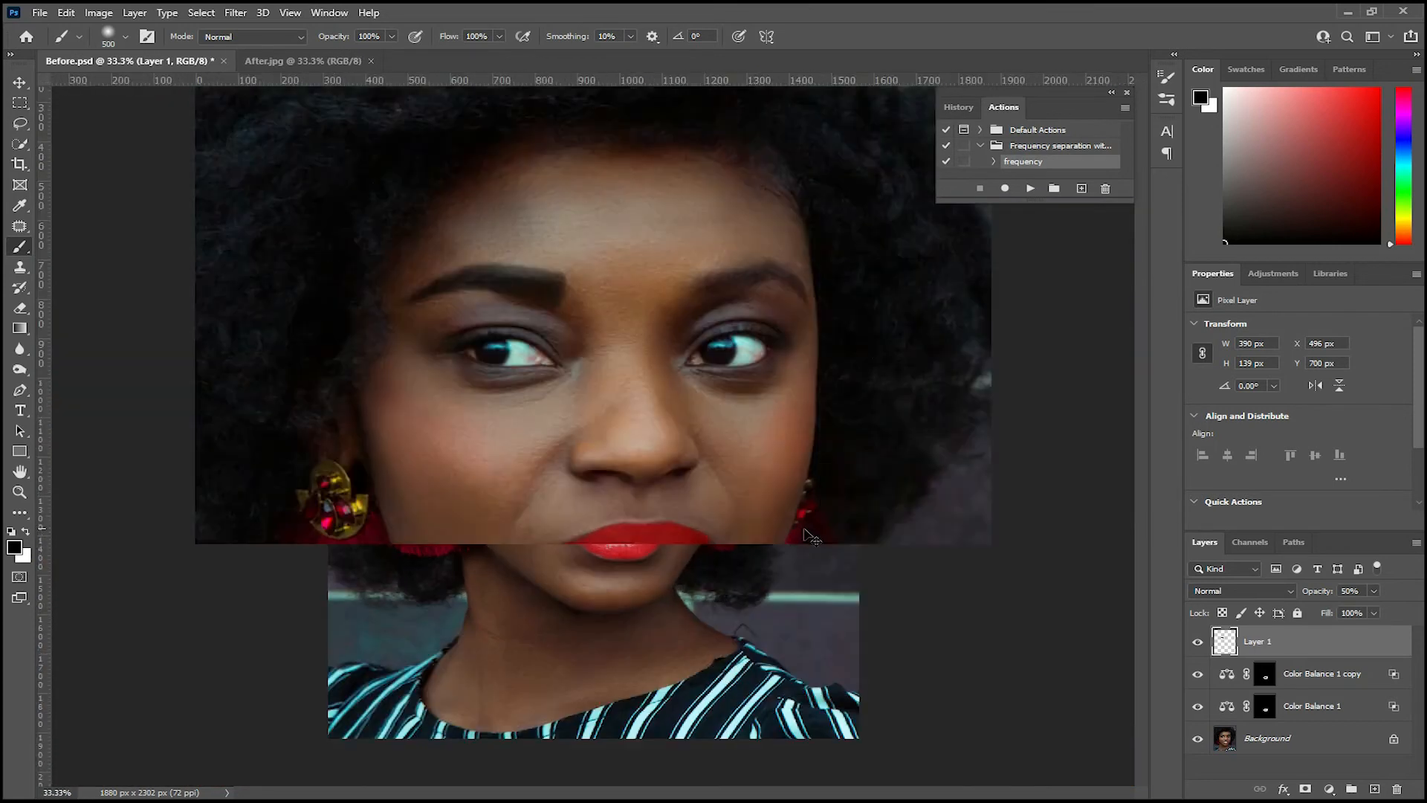
pyautogui.moveTo(638, 325); pyautogui.dragTo(658, 414)
pyautogui.hotkey('ctrl', '+')
pyautogui.hotkey('ctrl', '-')
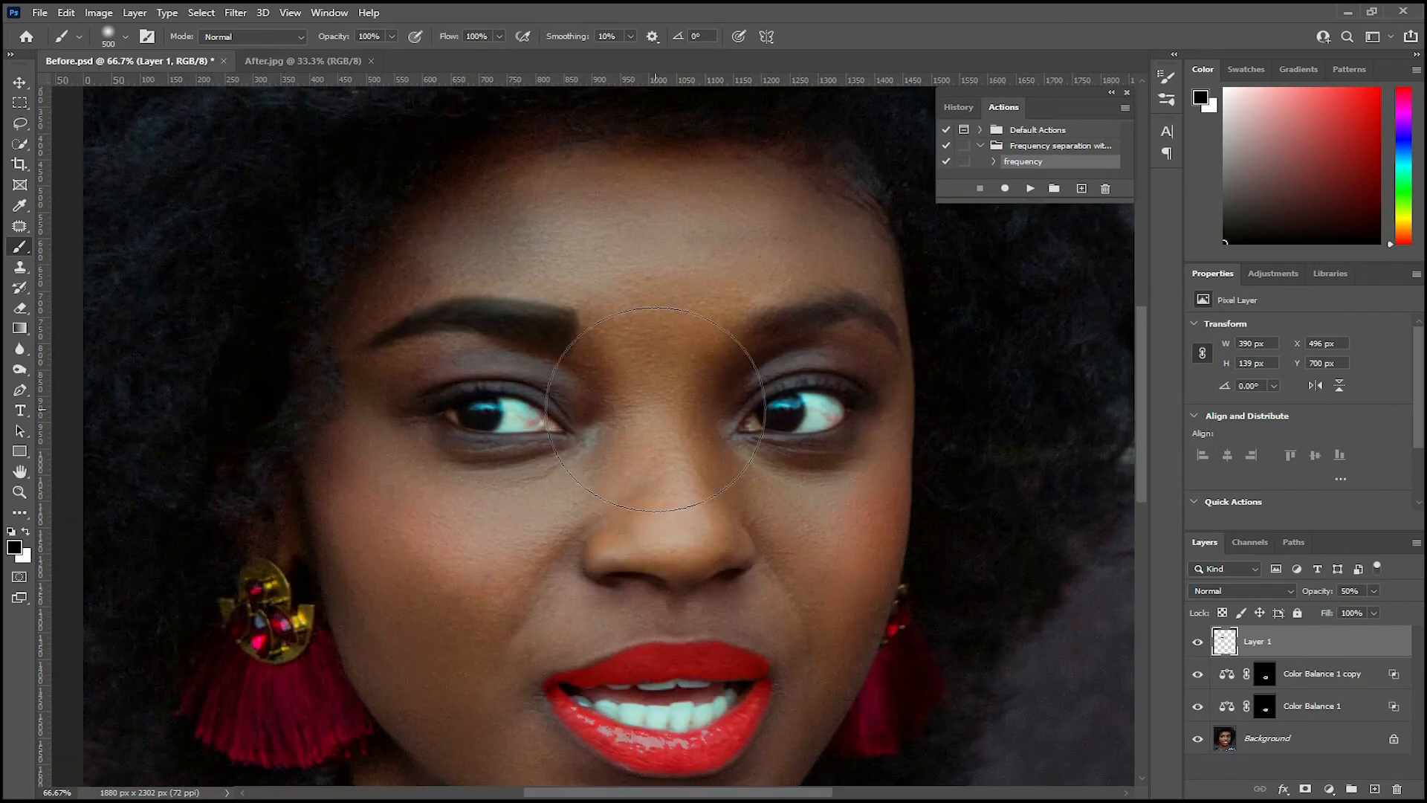
pyautogui.hotkey('ctrl', 'j')
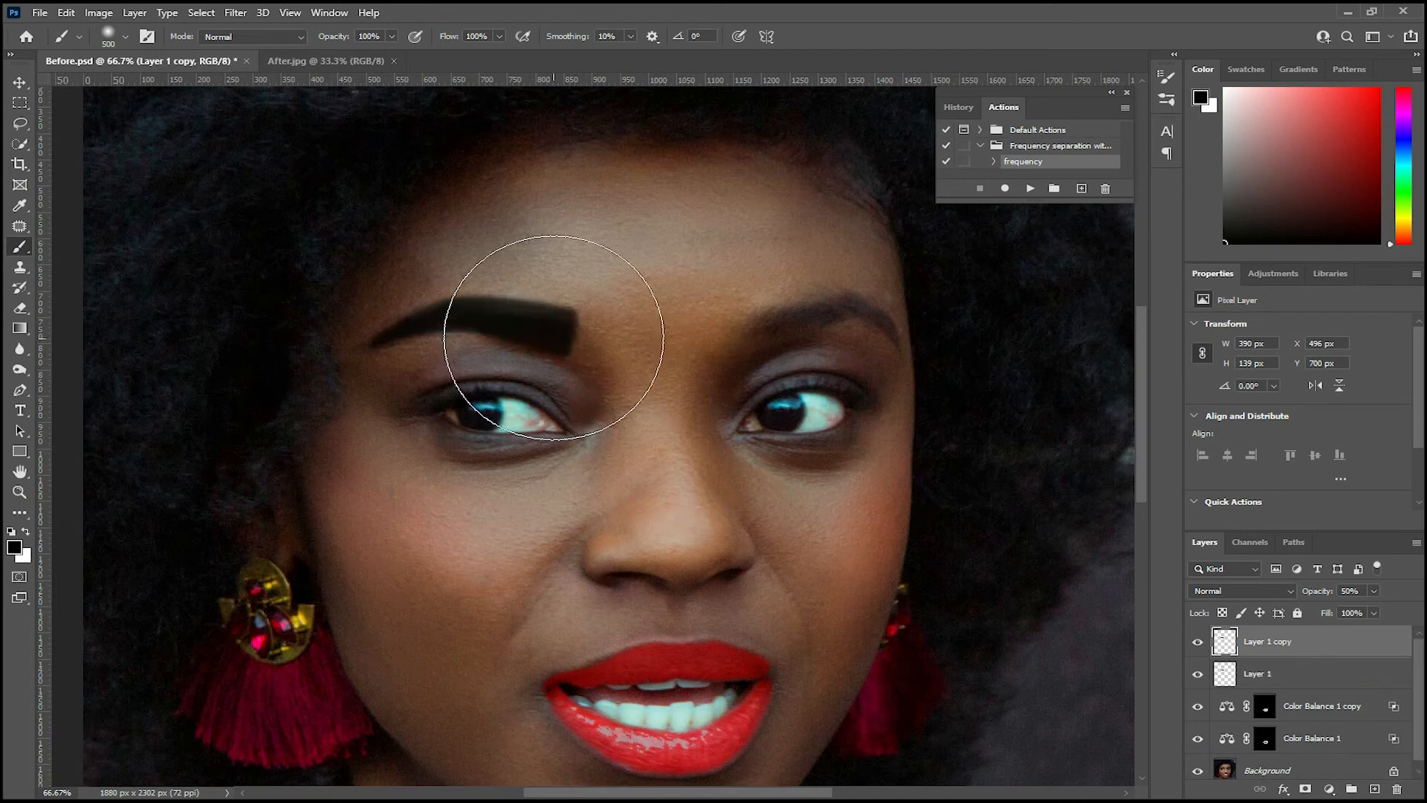
pyautogui.hotkey('ctrl', 't')
pyautogui.rightClick(531, 318)
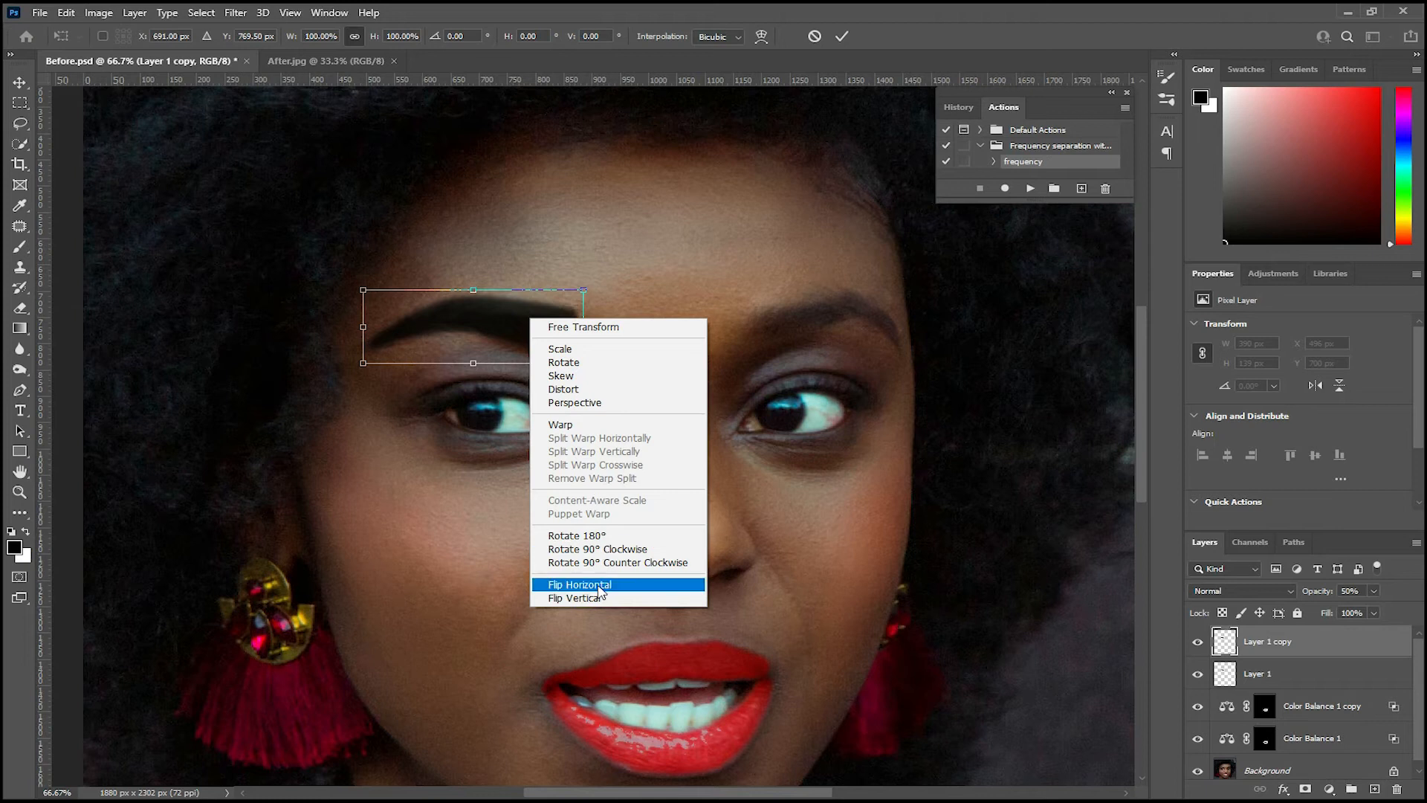
pyautogui.click(595, 585)
# Move the flipped copy over the other eyebrow and rotate it about 9° counterclockwise to follow the brow
pyautogui.moveTo(518, 334); pyautogui.dragTo(883, 344)
pyautogui.moveTo(970, 418); pyautogui.dragTo(972, 397)
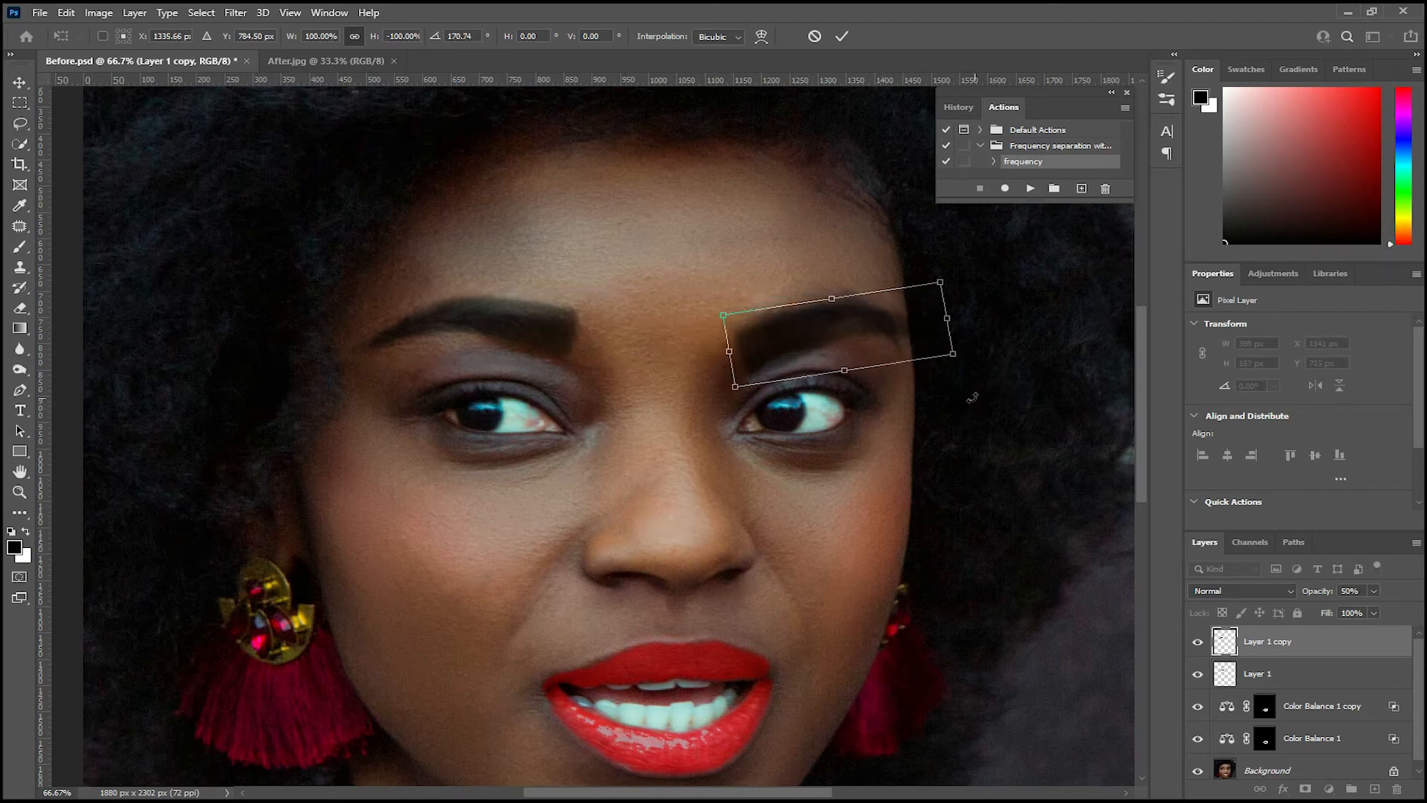
pyautogui.moveTo(874, 339); pyautogui.dragTo(879, 307)
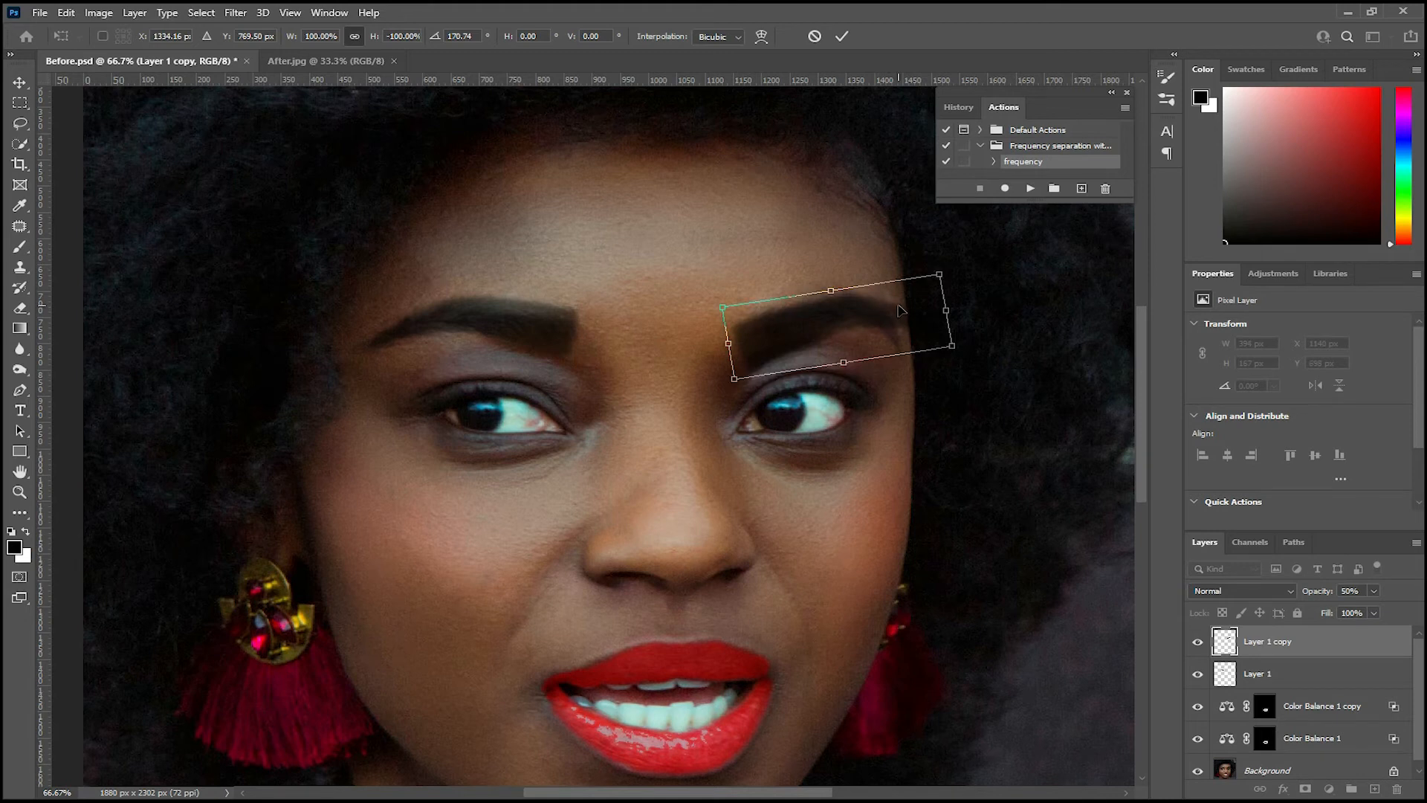
# Warp the copied eyebrow's lower outer corner inward to fit the natural brow and apply the transformation
pyautogui.rightClick(901, 311)
pyautogui.click(921, 408)
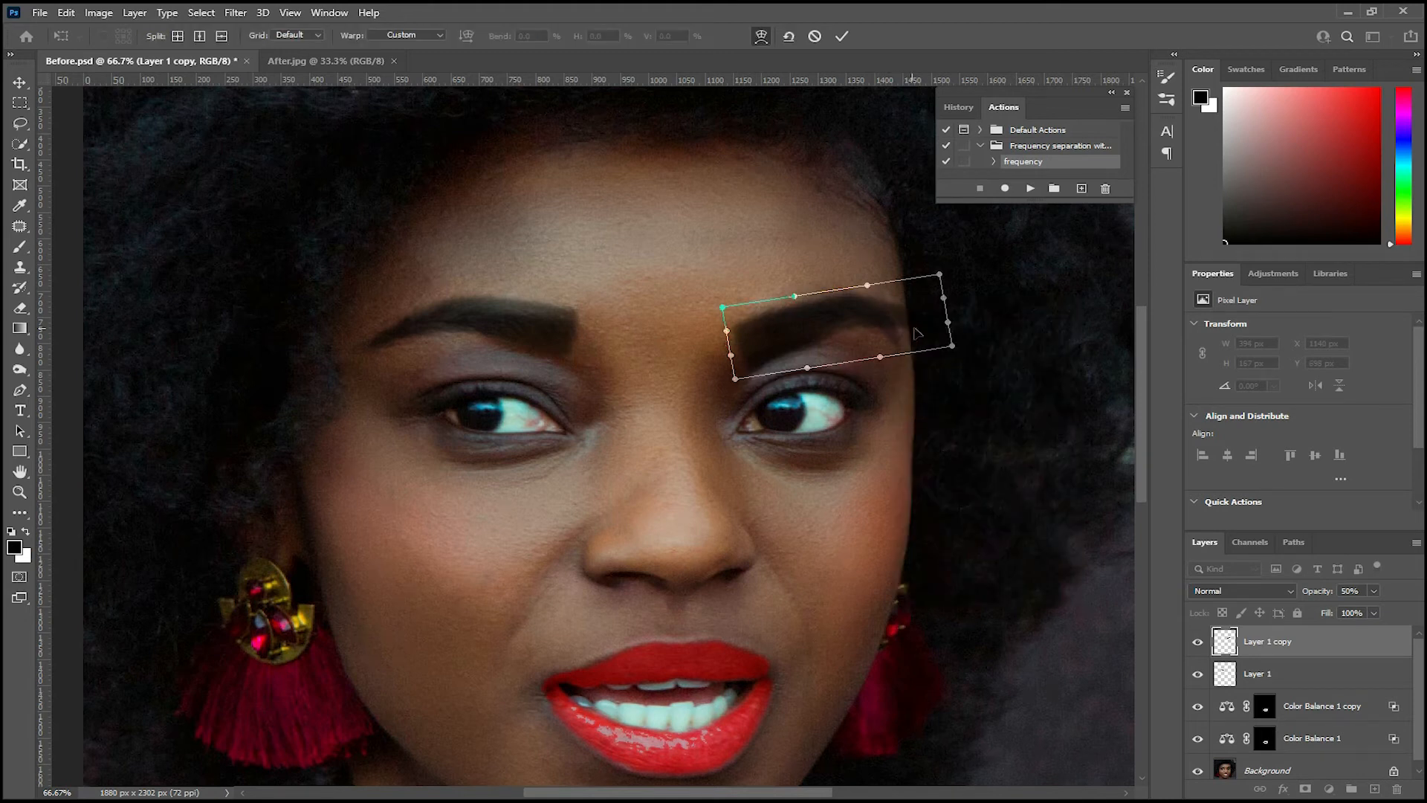
pyautogui.moveTo(950, 344); pyautogui.dragTo(876, 356)
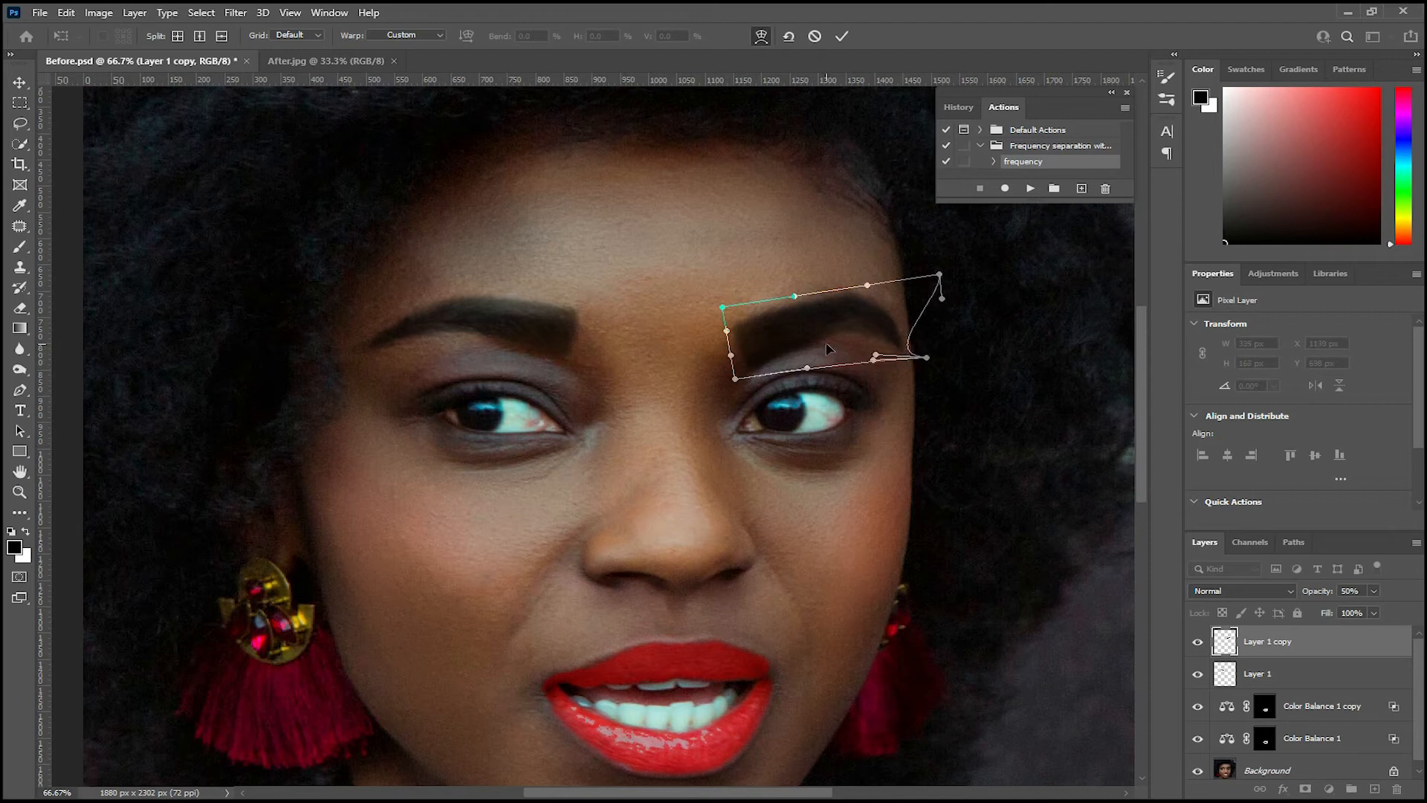
pyautogui.press('Return')
# Examine both darkened eyebrows in the full portrait and in close-up
pyautogui.hotkey('ctrl', '-')
pyautogui.hotkey('ctrl', '-')
pyautogui.hotkey('ctrl', '-')
pyautogui.hotkey('ctrl', '-')
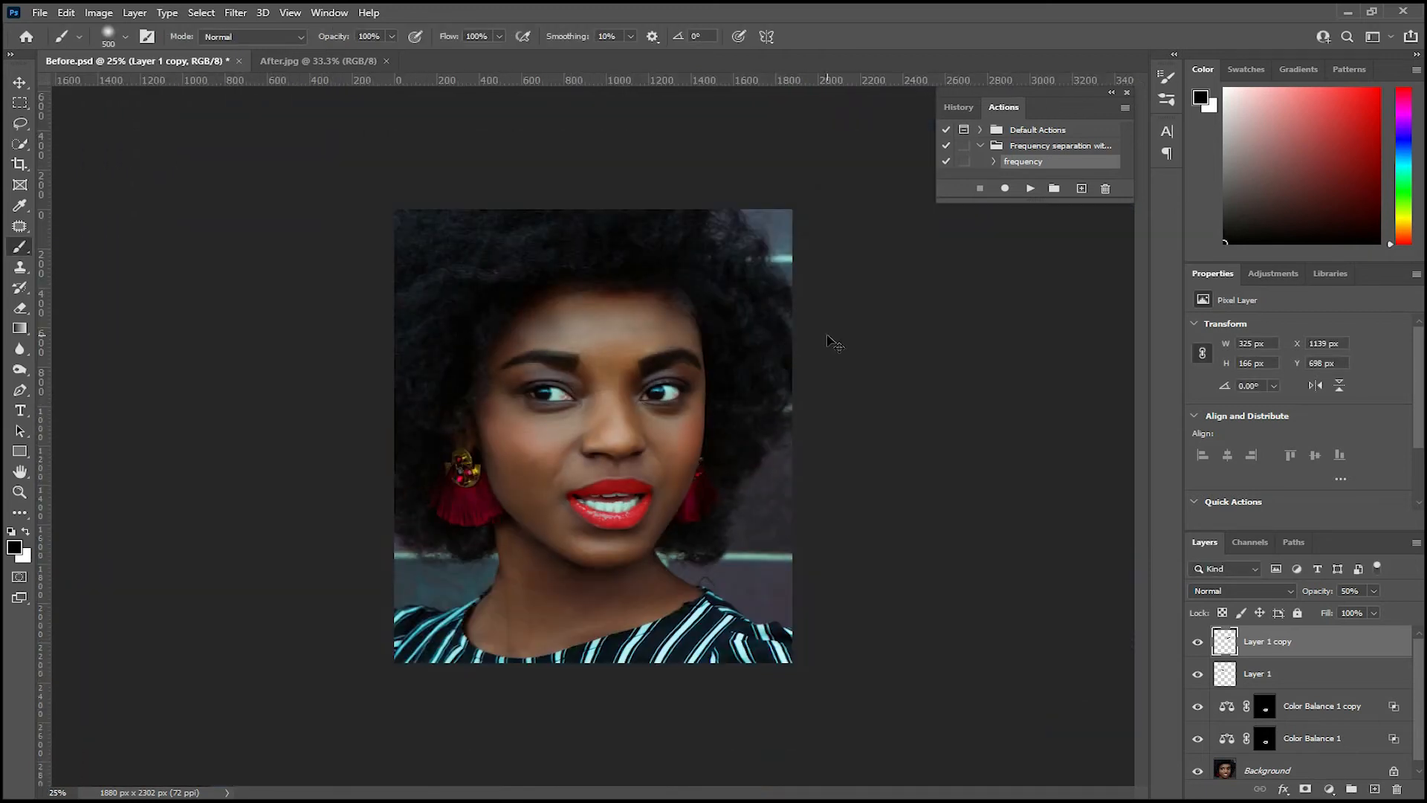
pyautogui.hotkey('ctrl', '+')
pyautogui.hotkey('ctrl', '+')
pyautogui.hotkey('ctrl', '+')
pyautogui.hotkey('ctrl', '+')
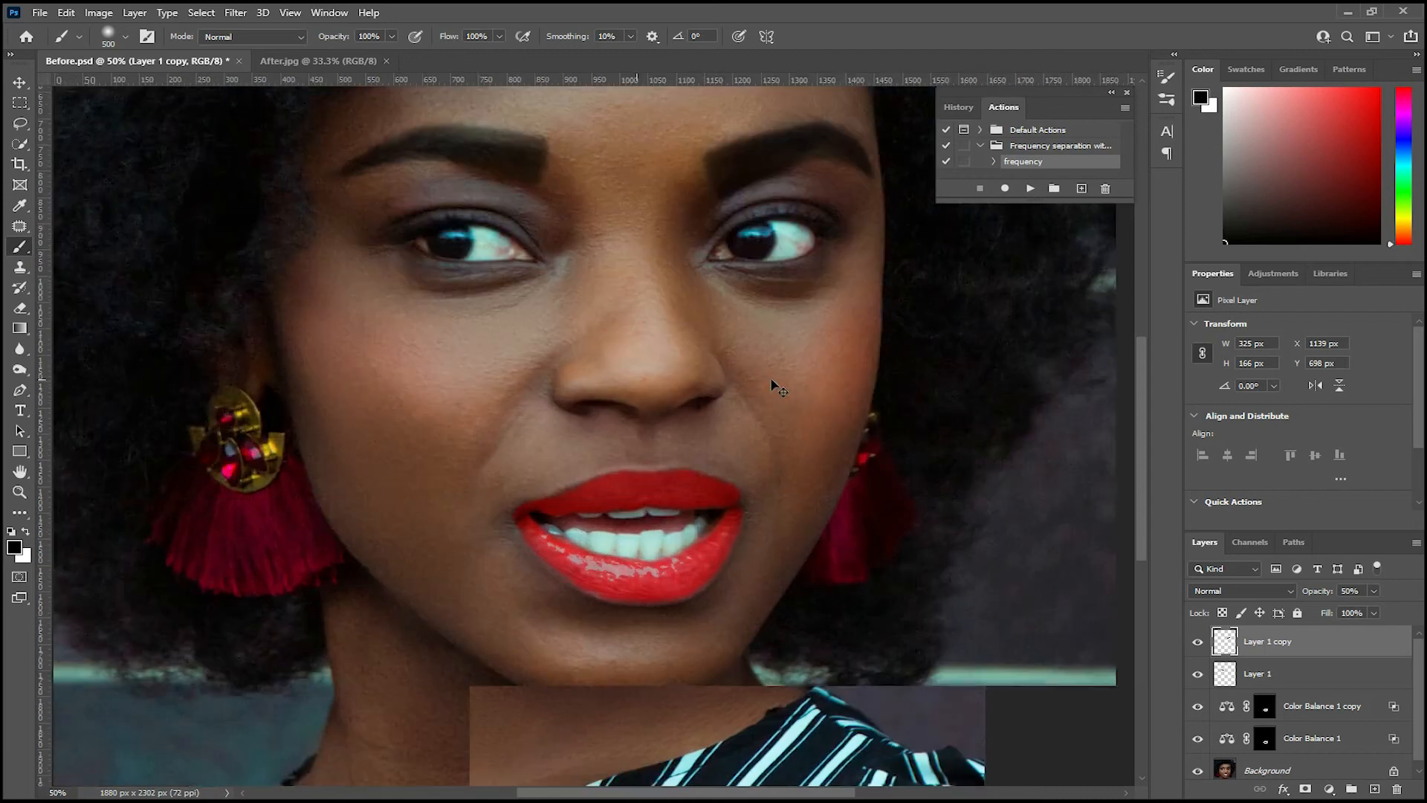
pyautogui.hotkey('ctrl', '-')
pyautogui.hotkey('ctrl', '-')
pyautogui.hotkey('ctrl', '+')
pyautogui.hotkey('ctrl', '+')
pyautogui.moveTo(667, 434); pyautogui.dragTo(625, 281)
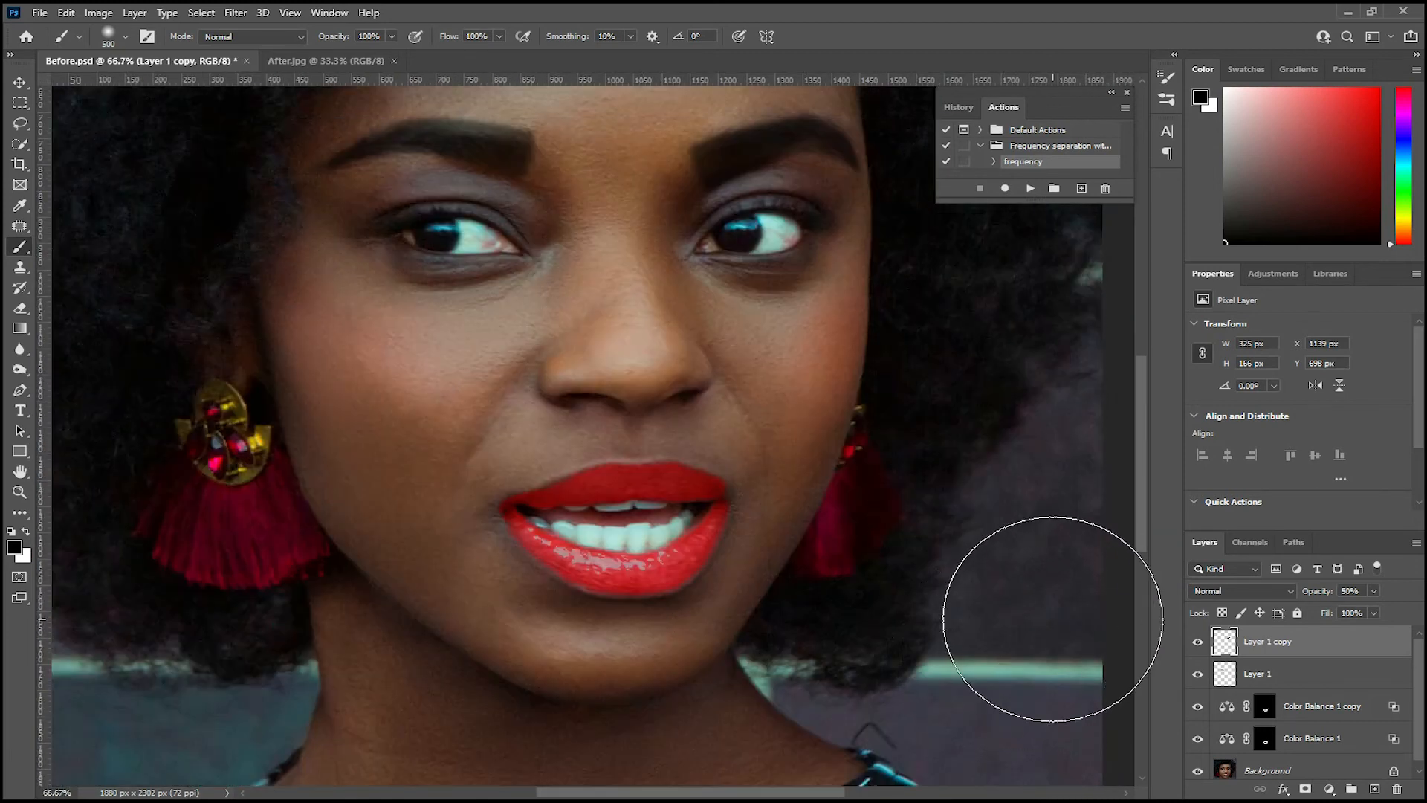
# Select the eyebrow, Color Balance and Background layers and merge them into a single Background layer
pyautogui.click(1312, 678)
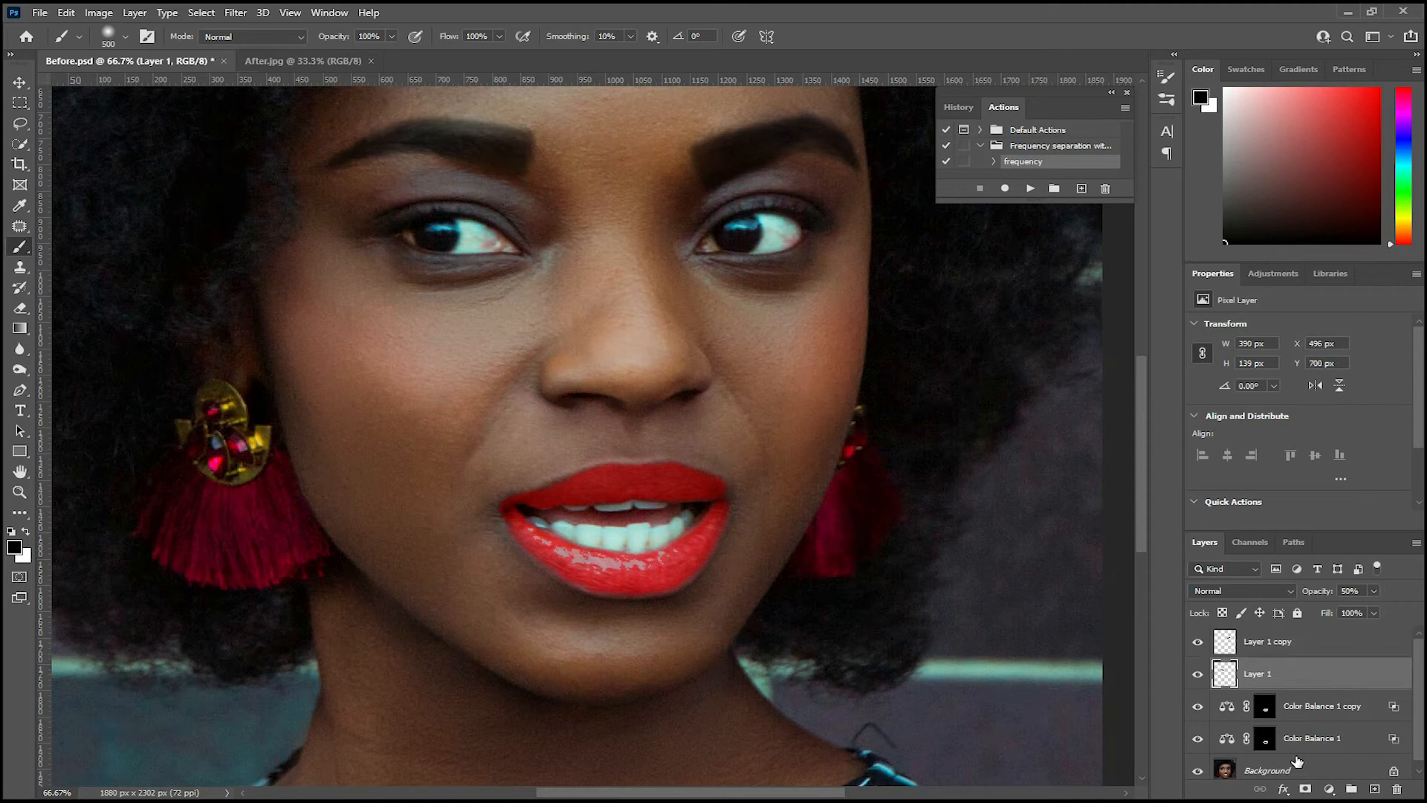
pyautogui.keyDown('shift'); pyautogui.click(1291, 642); pyautogui.keyUp('shift')
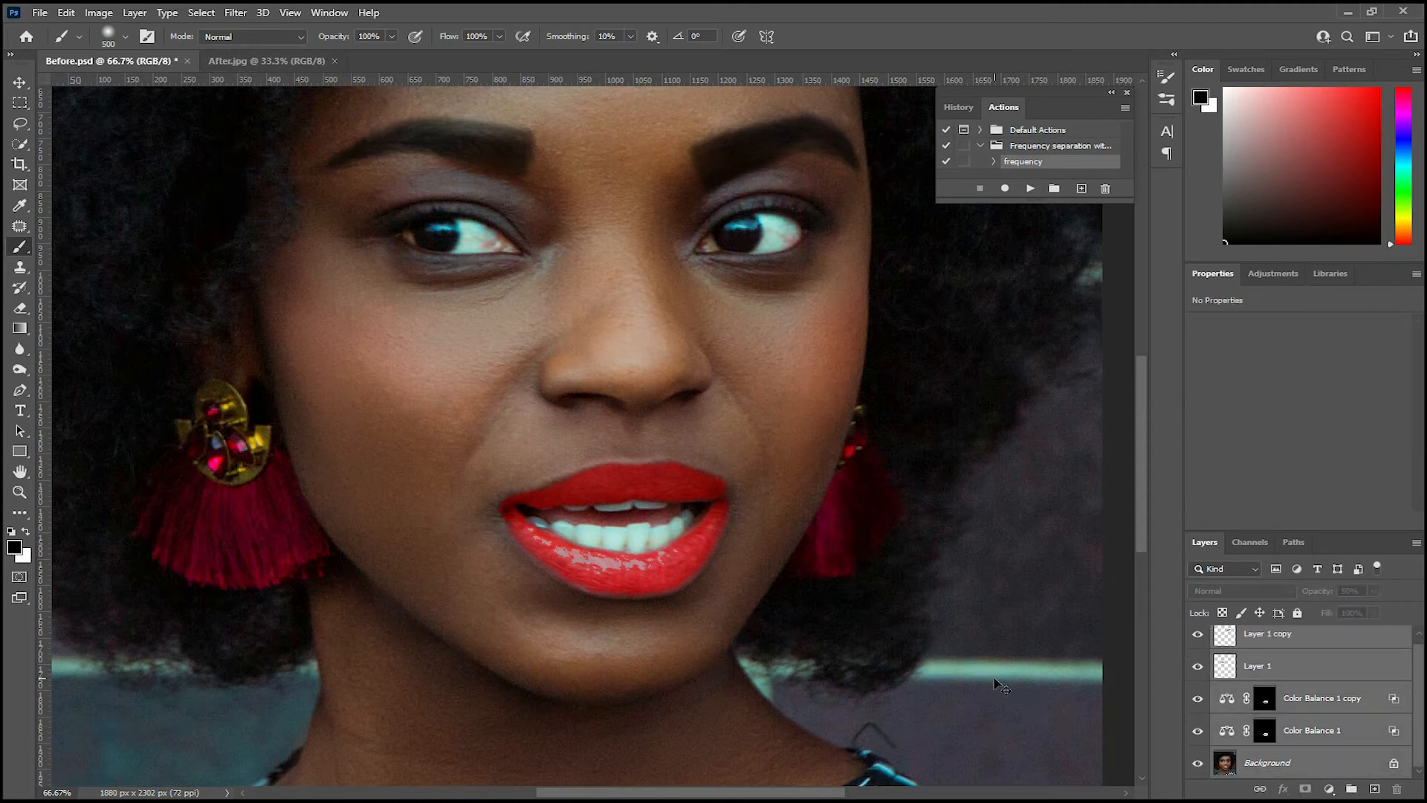
pyautogui.hotkey('ctrl', 'shift', 'e')
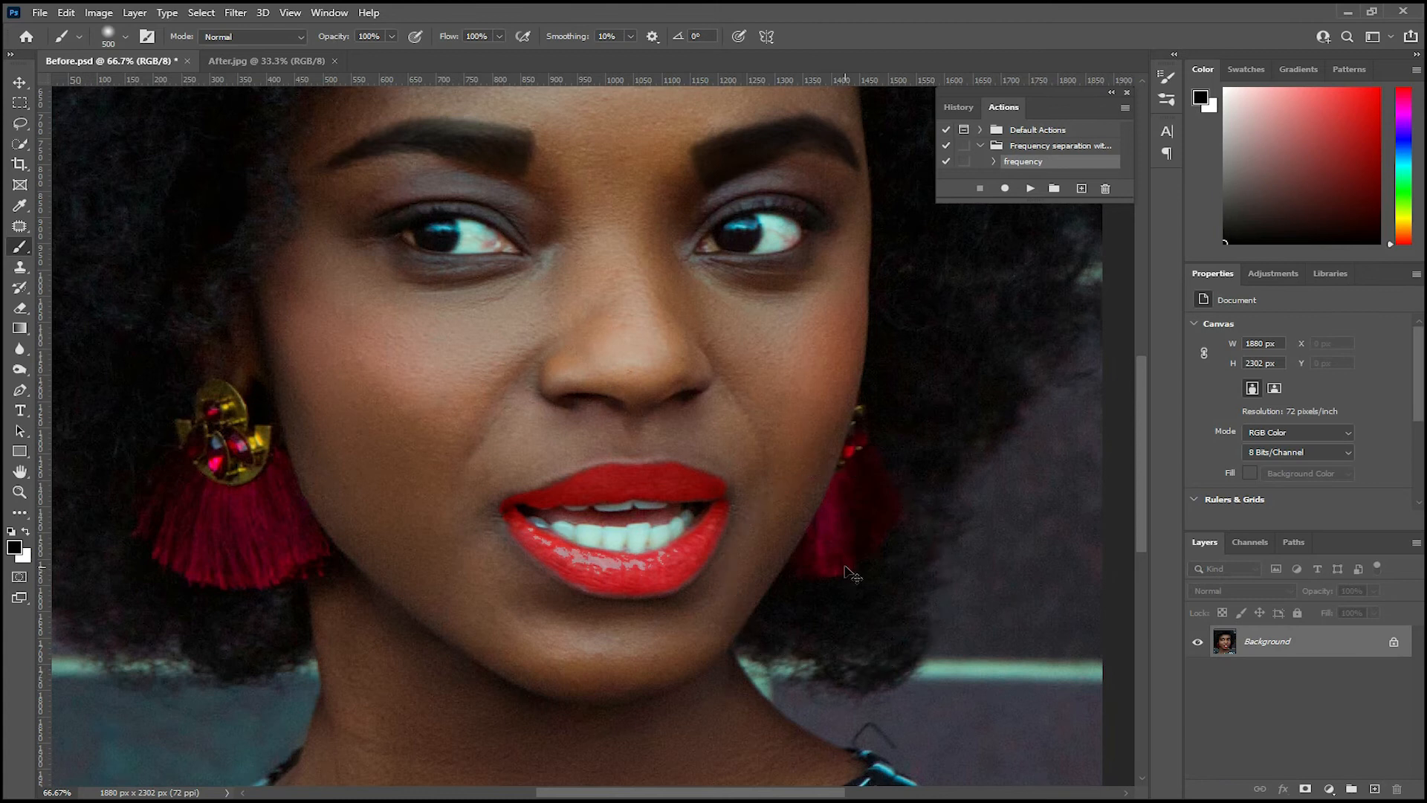
# Remove the red veins from the white of the eye farther from the large earring with the Patch tool
pyautogui.hotkey('ctrl', '-')
pyautogui.hotkey('ctrl', '-')
pyautogui.hotkey('ctrl', '+')
pyautogui.hotkey('ctrl', '+')
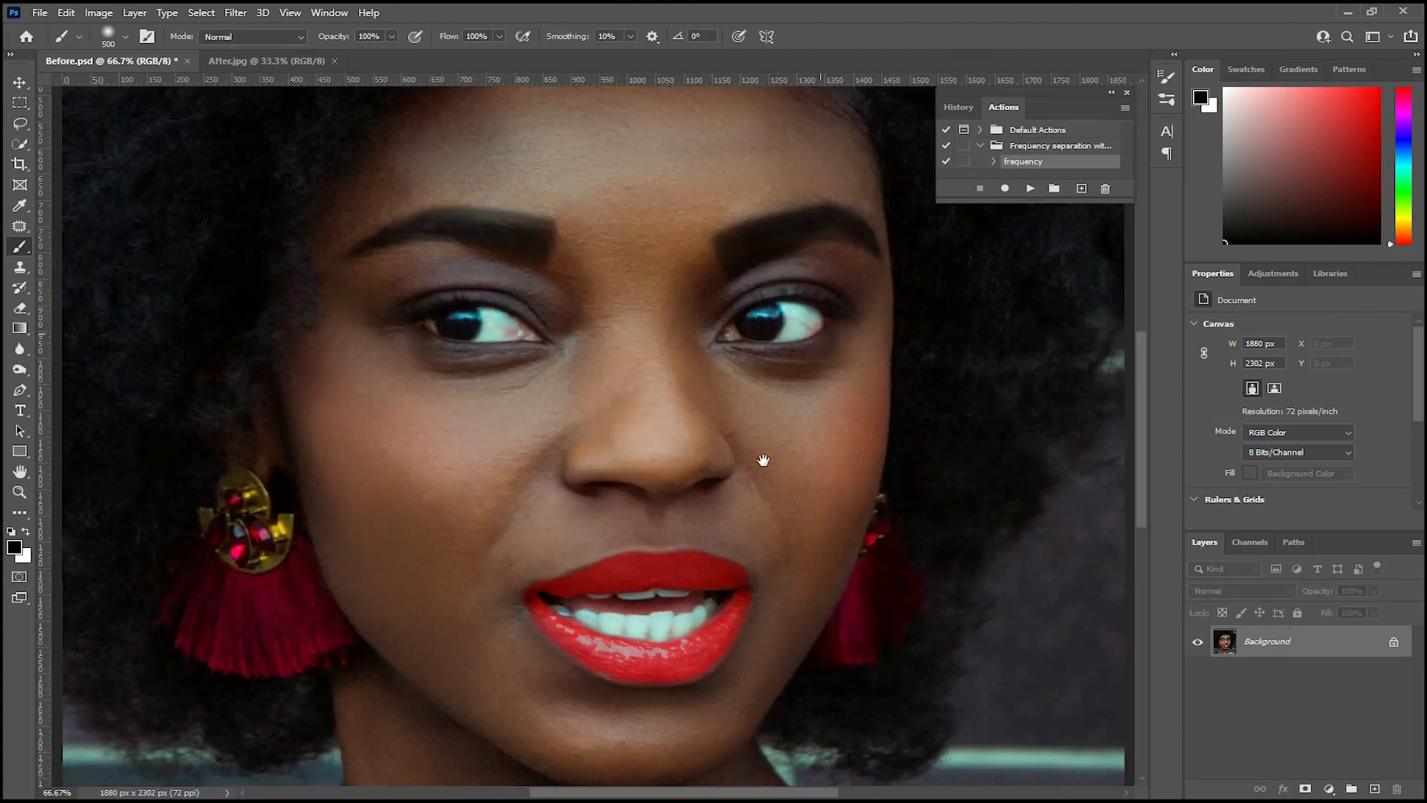
pyautogui.hotkey('ctrl', '+')
pyautogui.hotkey('ctrl', '+')
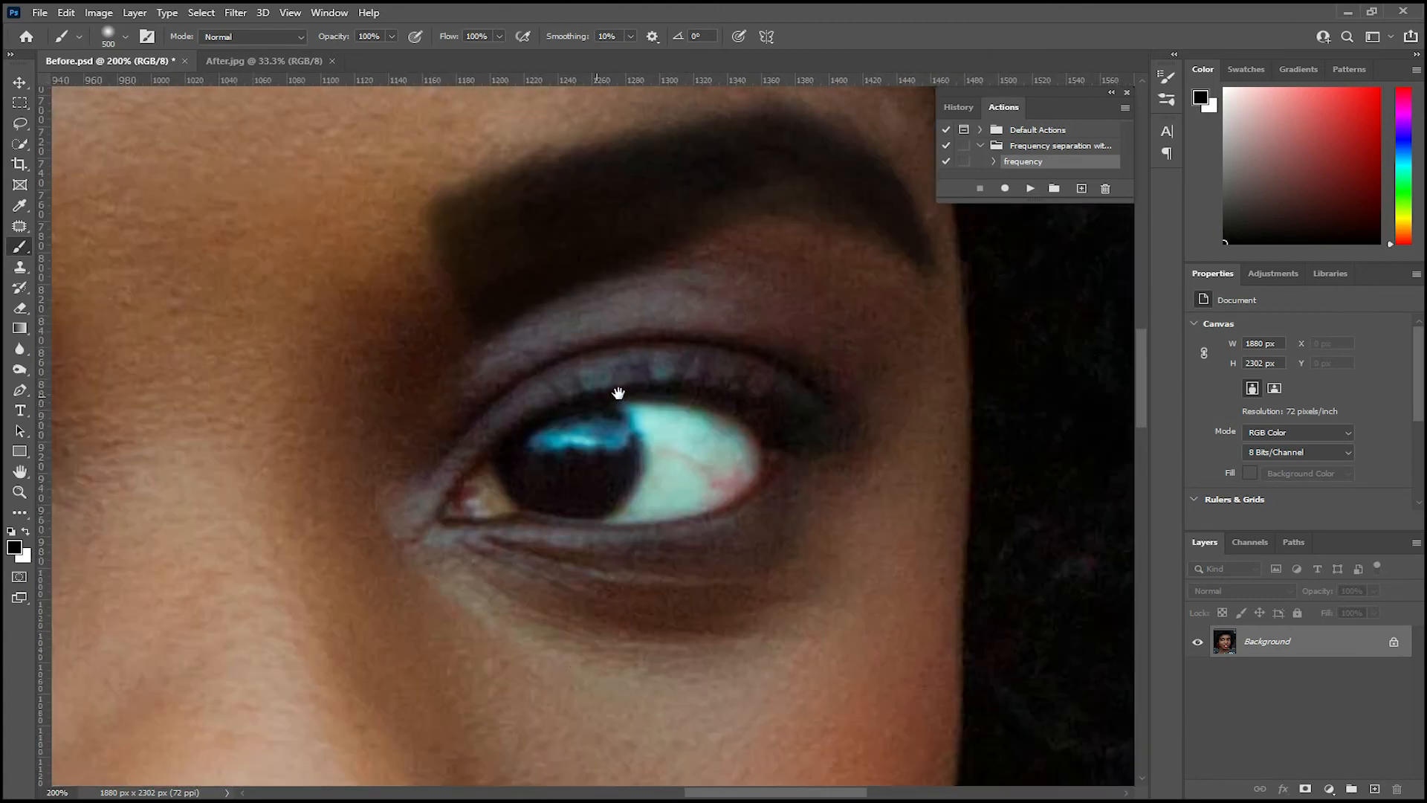
pyautogui.hotkey('ctrl', '+')
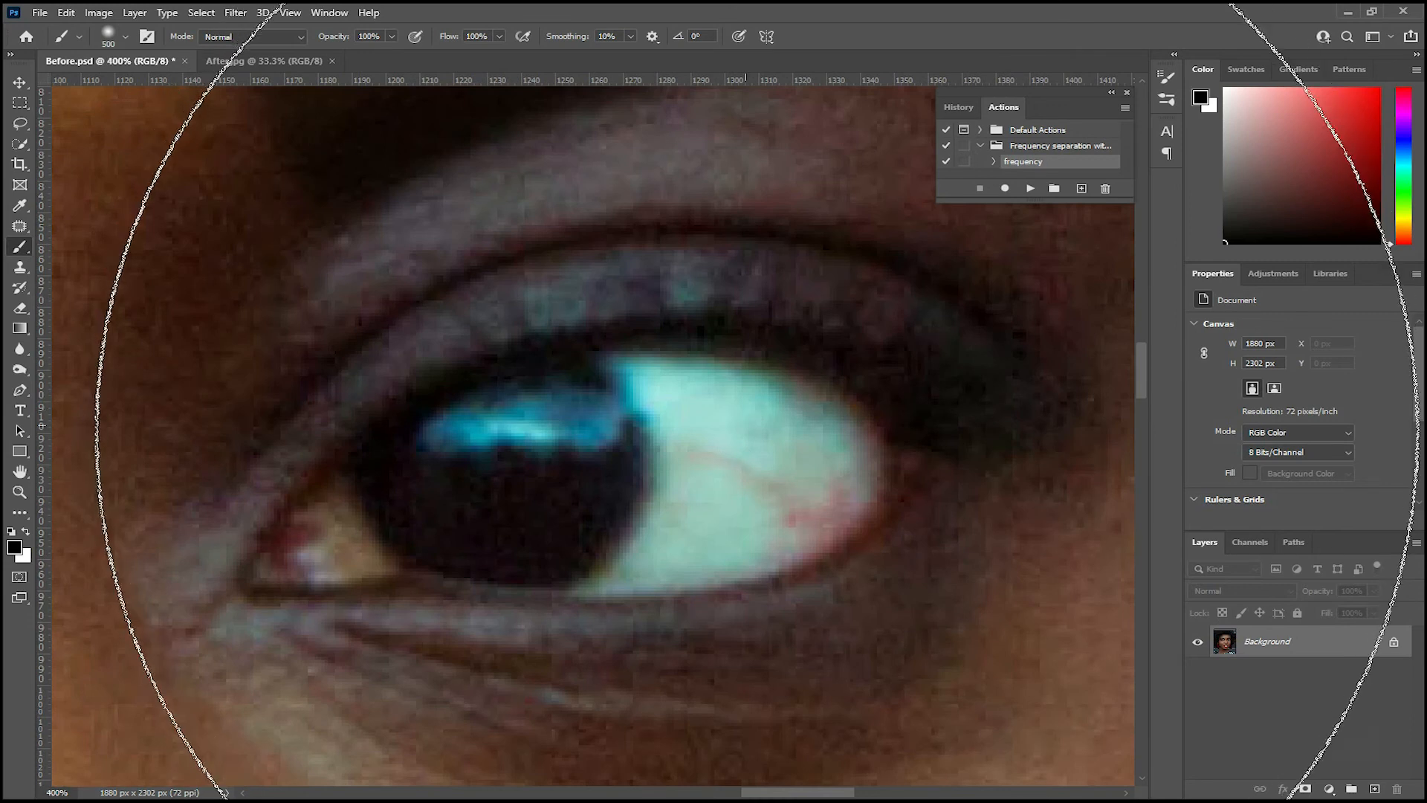
pyautogui.press('j')
pyautogui.moveTo(723, 448)
pyautogui.mouseDown()
pyautogui.moveTo(752, 500)
pyautogui.moveTo(801, 527)
pyautogui.moveTo(730, 524)
pyautogui.moveTo(745, 451)
pyautogui.moveTo(703, 478)
pyautogui.mouseUp()
pyautogui.moveTo(709, 475); pyautogui.dragTo(748, 473)
pyautogui.moveTo(694, 423)
pyautogui.mouseDown()
pyautogui.moveTo(689, 469)
pyautogui.moveTo(700, 447)
pyautogui.mouseUp()
pyautogui.moveTo(699, 449)
pyautogui.mouseDown()
pyautogui.moveTo(733, 457)
pyautogui.moveTo(798, 428)
pyautogui.moveTo(760, 418)
pyautogui.mouseUp()
pyautogui.moveTo(763, 434)
pyautogui.mouseDown()
pyautogui.moveTo(771, 472)
pyautogui.moveTo(823, 533)
pyautogui.moveTo(832, 487)
pyautogui.moveTo(787, 458)
pyautogui.moveTo(828, 424)
pyautogui.moveTo(799, 440)
pyautogui.mouseUp()
pyautogui.moveTo(799, 434); pyautogui.dragTo(781, 470)
pyautogui.hotkey('ctrl', 'd')
pyautogui.moveTo(745, 398); pyautogui.dragTo(755, 409)
pyautogui.moveTo(763, 414); pyautogui.dragTo(756, 448)
pyautogui.hotkey('ctrl', 'd')
# Patch the red veins in the white of the eye on the large earring's side with clean areas
pyautogui.moveTo(338, 402); pyautogui.dragTo(507, 350)
pyautogui.moveTo(401, 375)
pyautogui.mouseDown()
pyautogui.moveTo(706, 395)
pyautogui.moveTo(841, 369)
pyautogui.mouseUp()
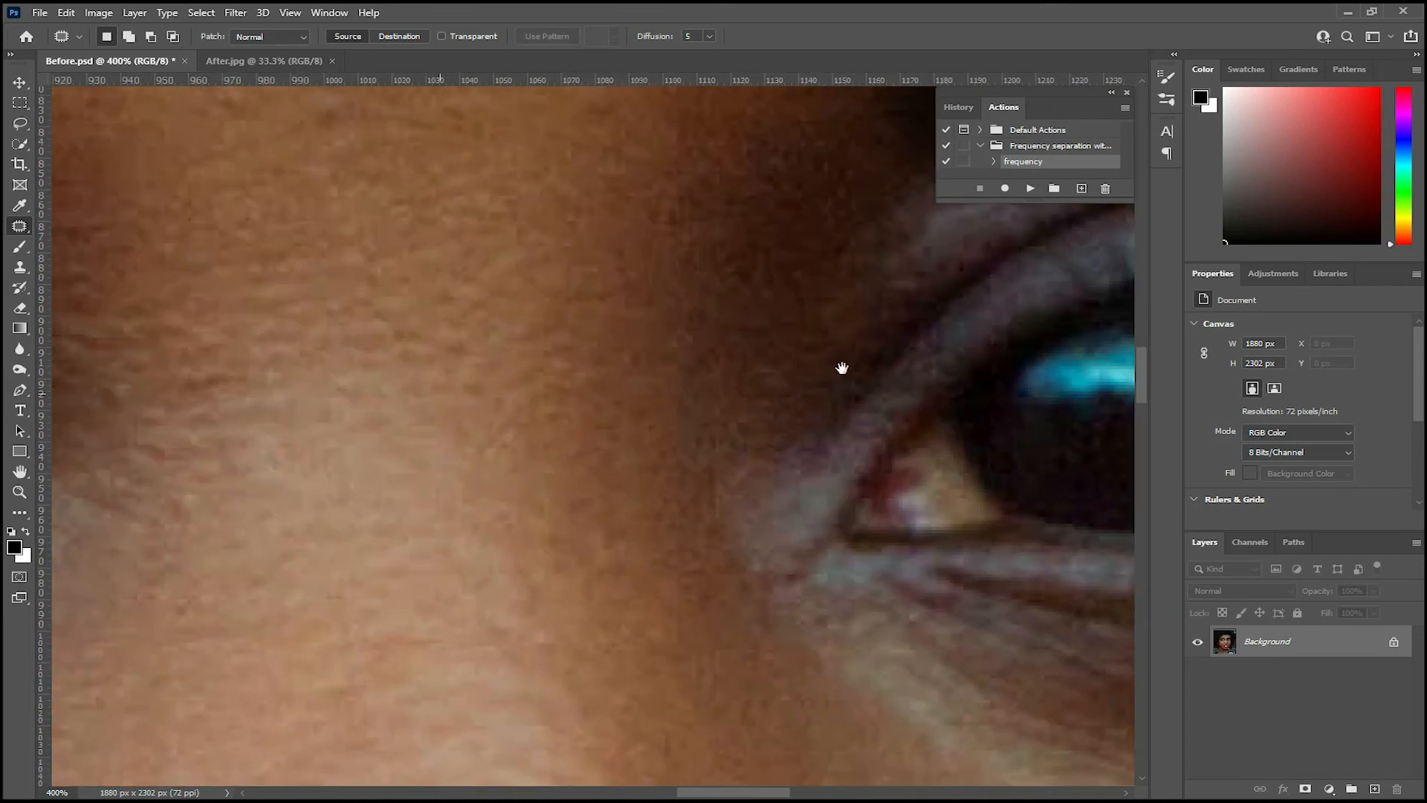
pyautogui.moveTo(298, 412); pyautogui.dragTo(662, 331)
pyautogui.moveTo(409, 392)
pyautogui.mouseDown()
pyautogui.moveTo(620, 414)
pyautogui.moveTo(599, 395)
pyautogui.moveTo(572, 399)
pyautogui.moveTo(654, 457)
pyautogui.moveTo(639, 396)
pyautogui.mouseUp()
pyautogui.hotkey('ctrl', 'd')
pyautogui.moveTo(615, 405); pyautogui.dragTo(579, 403)
pyautogui.hotkey('ctrl', 'd')
pyautogui.moveTo(509, 303)
pyautogui.mouseDown()
pyautogui.moveTo(616, 364)
pyautogui.moveTo(571, 315)
pyautogui.mouseUp()
pyautogui.moveTo(571, 338)
pyautogui.mouseDown()
pyautogui.moveTo(556, 405)
pyautogui.moveTo(637, 384)
pyautogui.moveTo(595, 368)
pyautogui.mouseUp()
pyautogui.hotkey('ctrl', 'd')
pyautogui.moveTo(583, 385)
pyautogui.mouseDown()
pyautogui.moveTo(549, 414)
pyautogui.moveTo(632, 476)
pyautogui.moveTo(632, 383)
pyautogui.moveTo(654, 371)
pyautogui.mouseUp()
pyautogui.hotkey('ctrl', 'd')
pyautogui.hotkey('ctrl', 'd')
pyautogui.moveTo(659, 388); pyautogui.dragTo(593, 387)
pyautogui.hotkey('ctrl', 'd')
pyautogui.moveTo(508, 303)
pyautogui.mouseDown()
pyautogui.moveTo(526, 365)
pyautogui.moveTo(610, 362)
pyautogui.mouseUp()
pyautogui.moveTo(568, 353); pyautogui.dragTo(551, 394)
pyautogui.hotkey('ctrl', 'd')
# Examine the cleaned eyes within the full portrait and in close-up
pyautogui.hotkey('ctrl', '-')
pyautogui.hotkey('ctrl', '-')
pyautogui.hotkey('ctrl', '-')
pyautogui.hotkey('ctrl', '-')
pyautogui.hotkey('ctrl', '-')
pyautogui.hotkey('ctrl', '-')
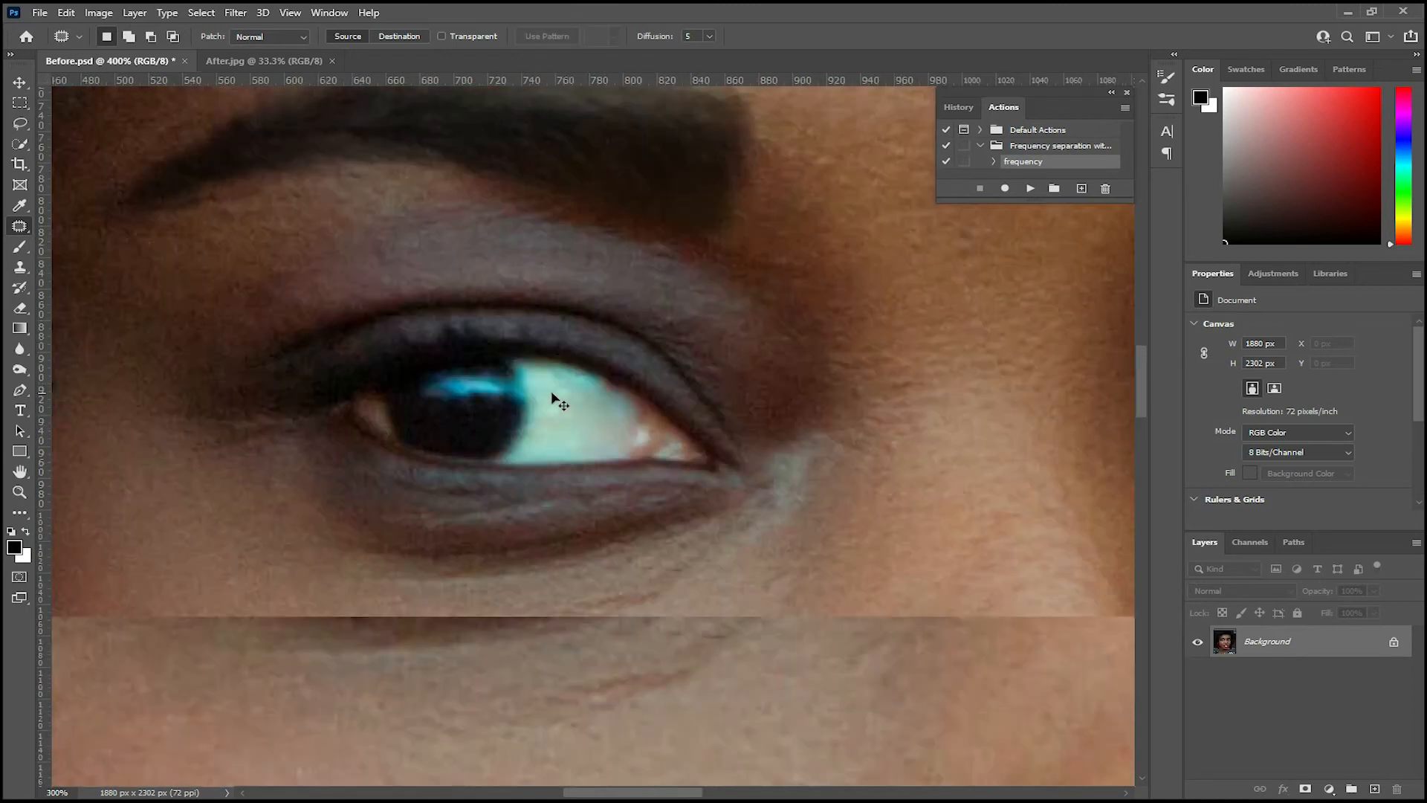
pyautogui.hotkey('ctrl', '-')
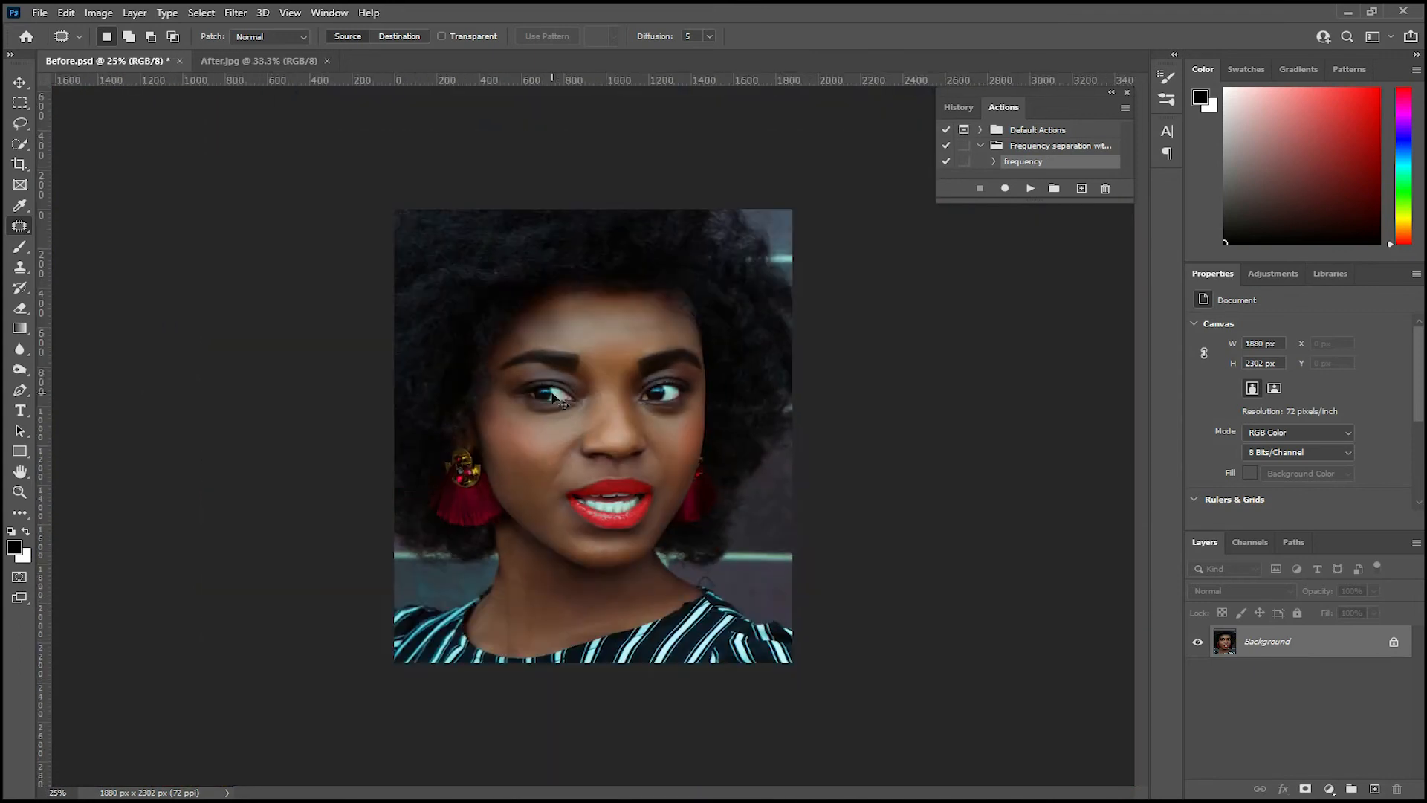
pyautogui.hotkey('ctrl', '+')
pyautogui.hotkey('ctrl', '+')
pyautogui.moveTo(541, 484); pyautogui.dragTo(510, 314)
pyautogui.hotkey('ctrl', '-')
pyautogui.hotkey('ctrl', '-')
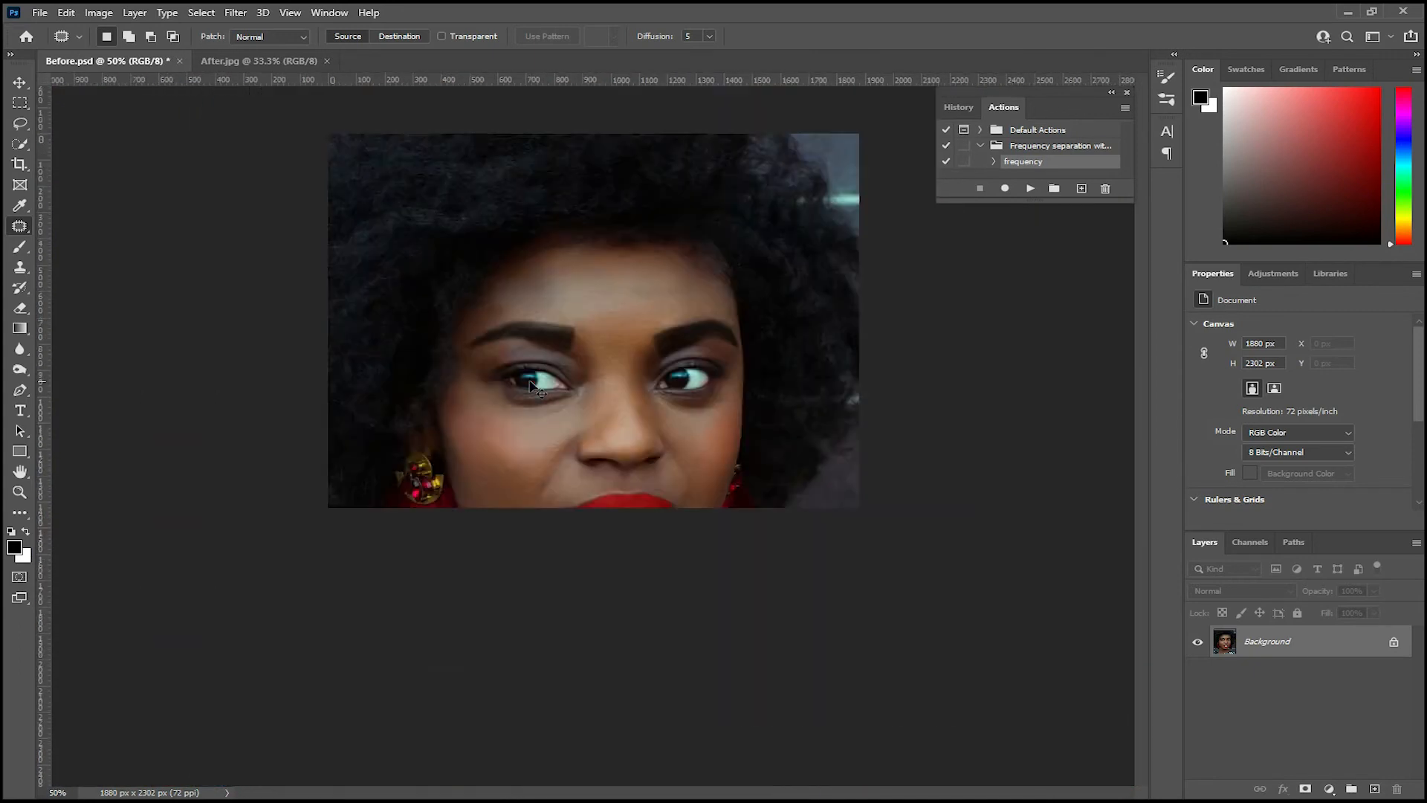
pyautogui.hotkey('ctrl', '+')
pyautogui.hotkey('ctrl', '+')
pyautogui.hotkey('ctrl', '+')
# Zoom in on the lower teeth and set up the Clone Stamp tool with an 8 px brush
pyautogui.moveTo(668, 589); pyautogui.dragTo(565, 421)
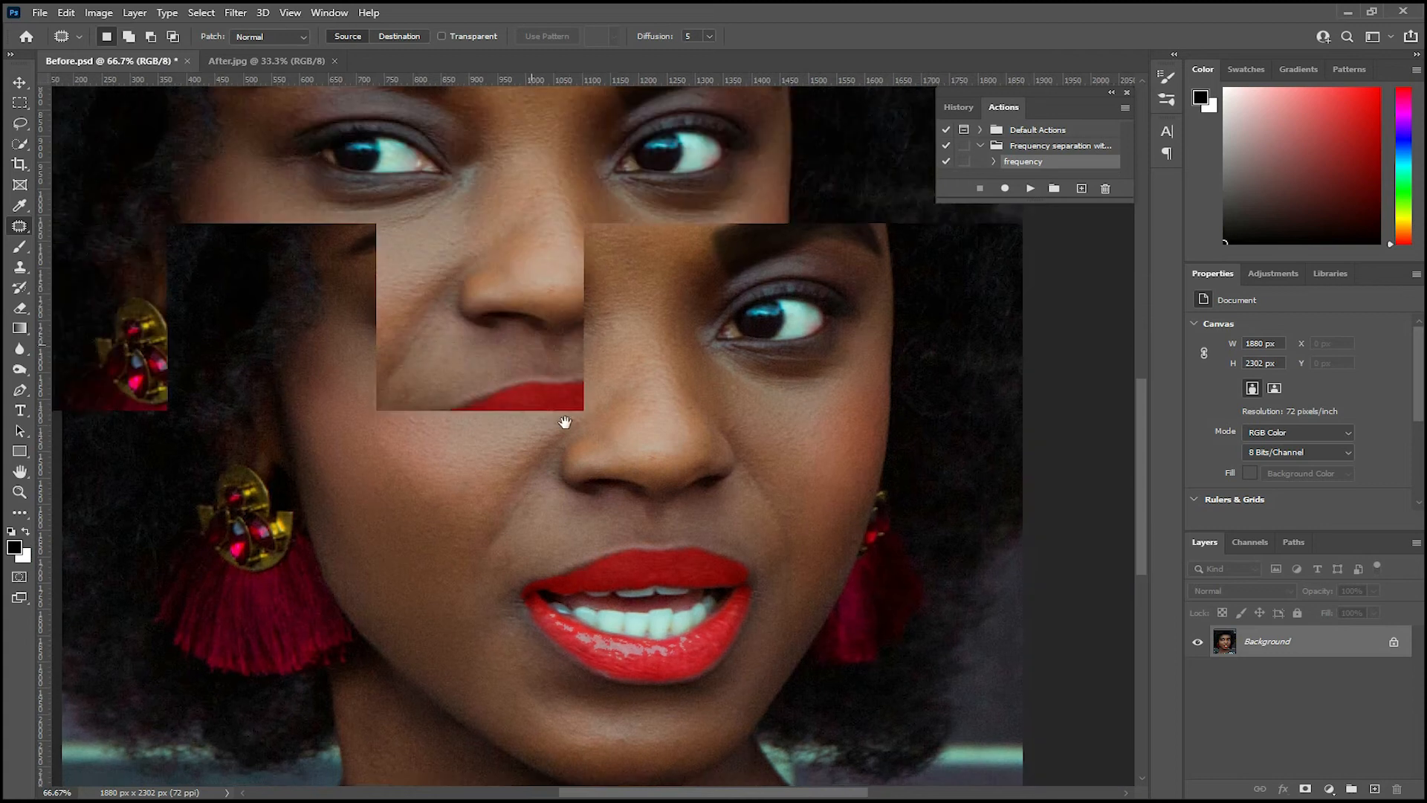
pyautogui.hotkey('ctrl', '+')
pyautogui.hotkey('ctrl', '+')
pyautogui.hotkey('ctrl', '+')
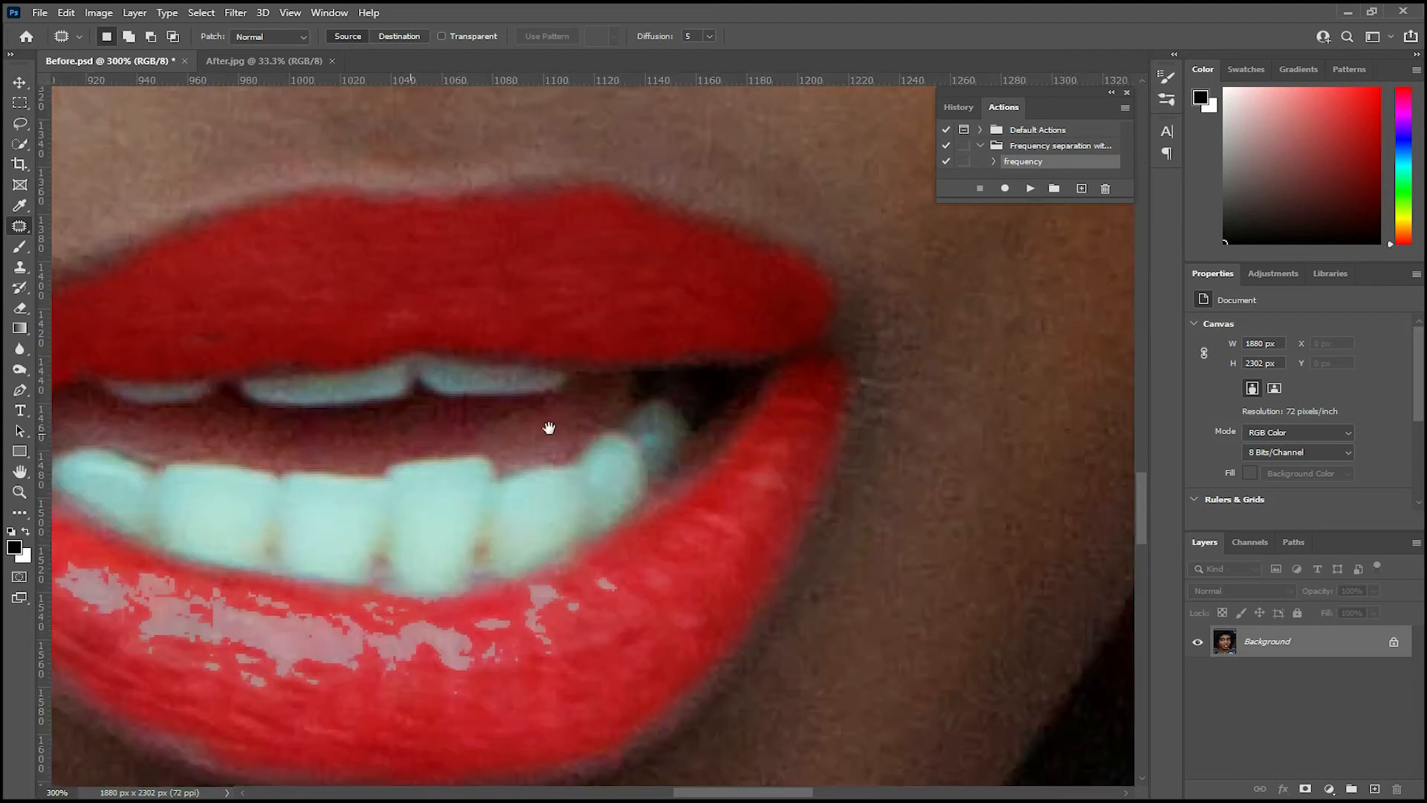
pyautogui.hotkey('ctrl', '+')
pyautogui.hotkey('ctrl', '+')
pyautogui.hotkey('ctrl', '+')
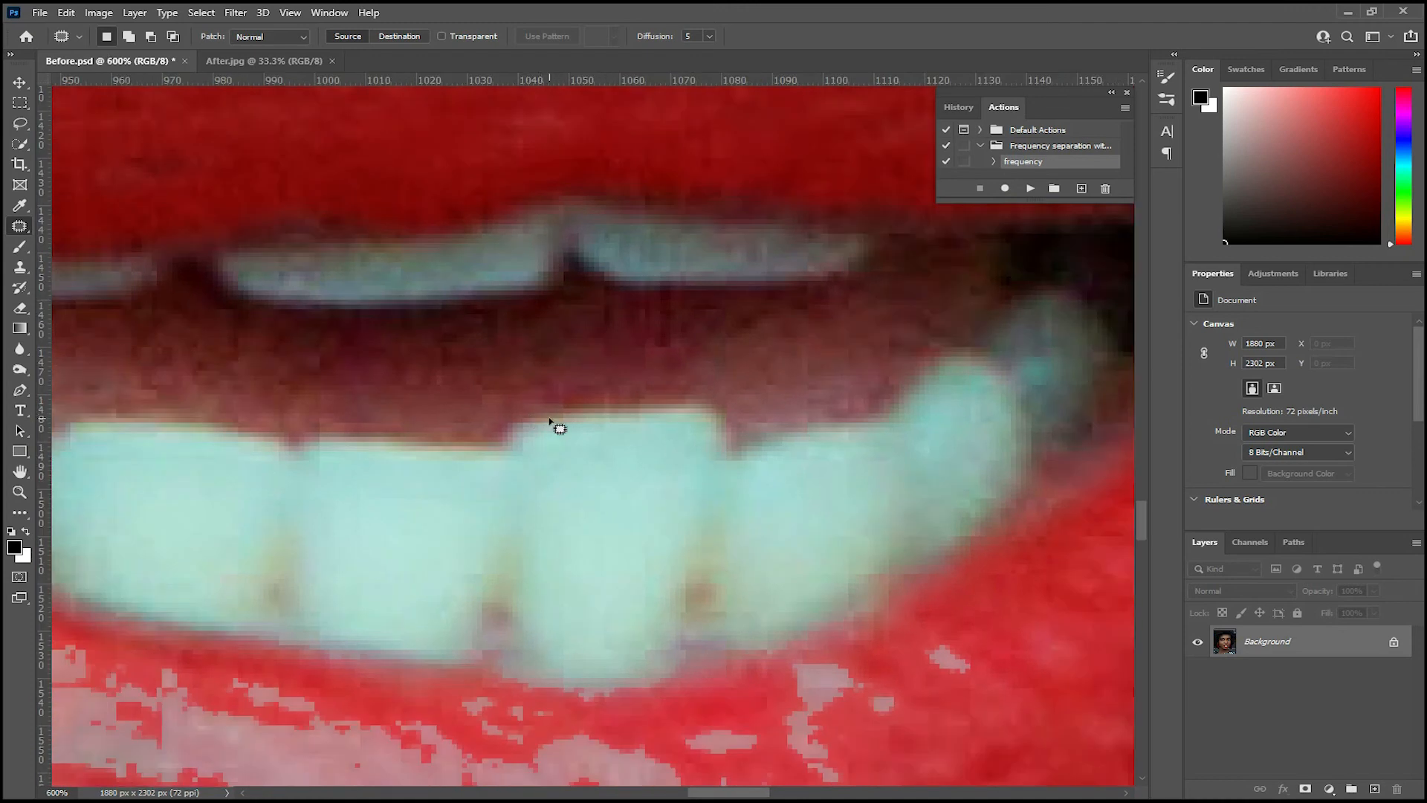
pyautogui.hotkey('ctrl', '+')
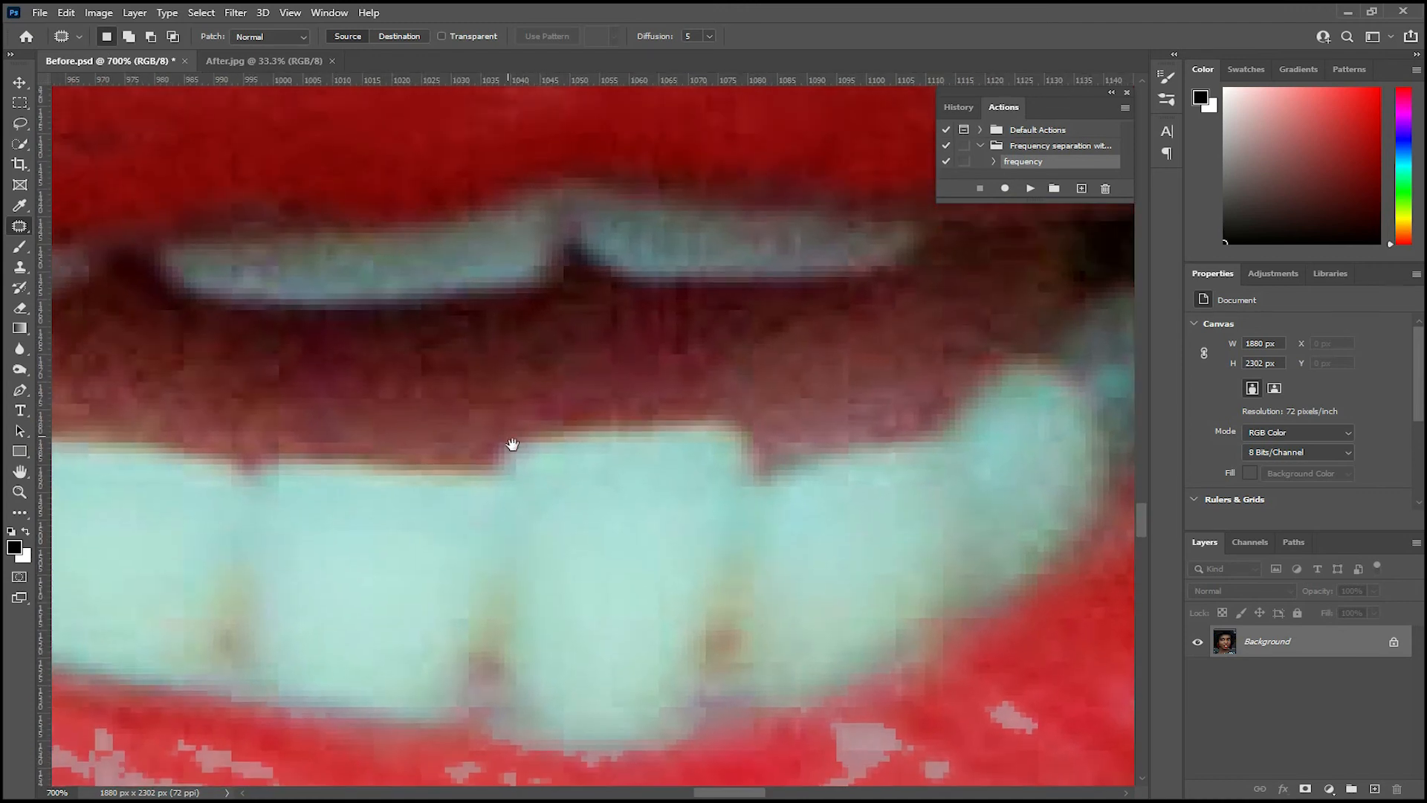
pyautogui.press('s')
pyautogui.press('[')
pyautogui.press('[')
pyautogui.press('[')
pyautogui.press('[')
pyautogui.press('[')
pyautogui.press('[')
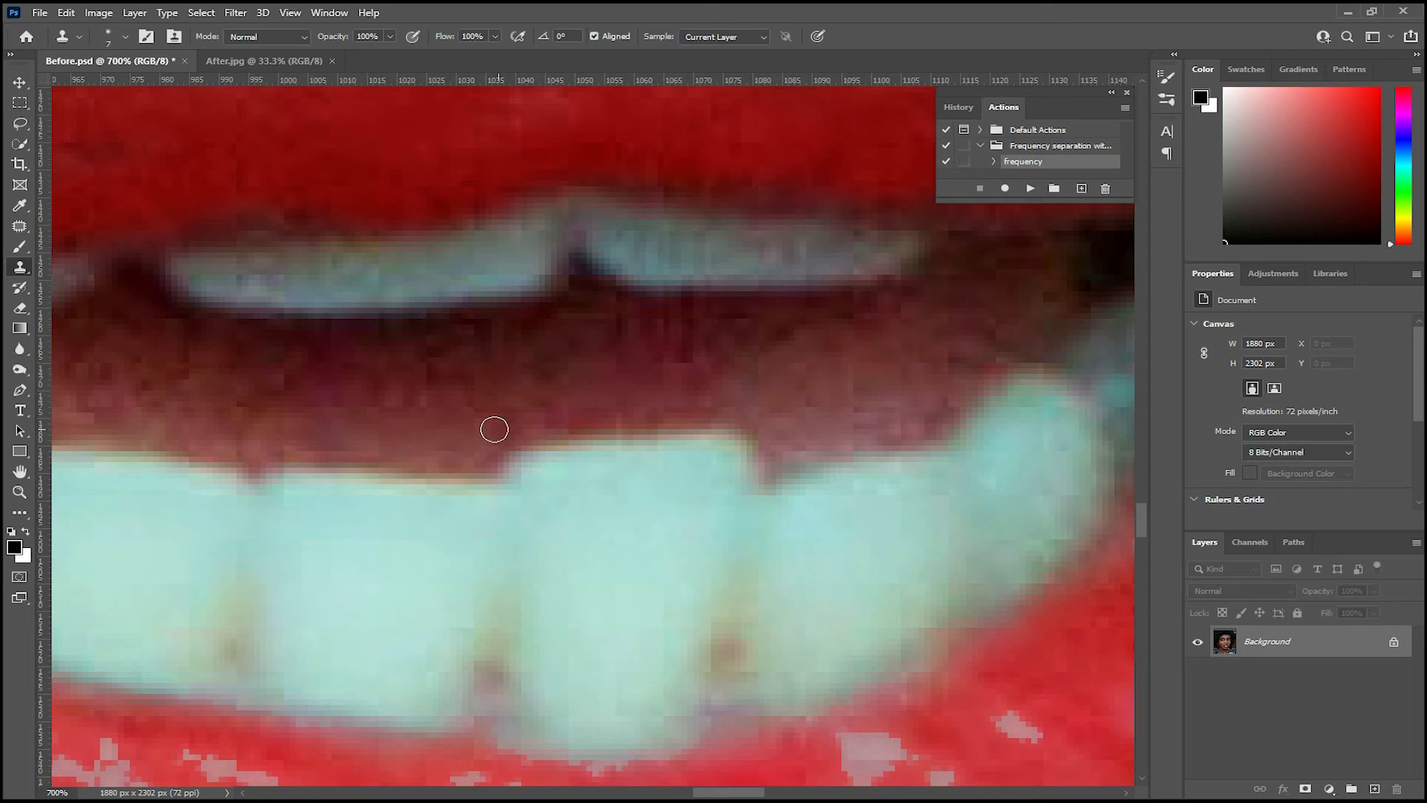
pyautogui.press(']')
pyautogui.press(']')
# Clone the mouth interior over the protruding upper edge of the central lower tooth, leveling it with its neighbors
pyautogui.keyDown('alt'); pyautogui.click(453, 437); pyautogui.keyUp('alt')
pyautogui.moveTo(504, 461); pyautogui.dragTo(525, 458)
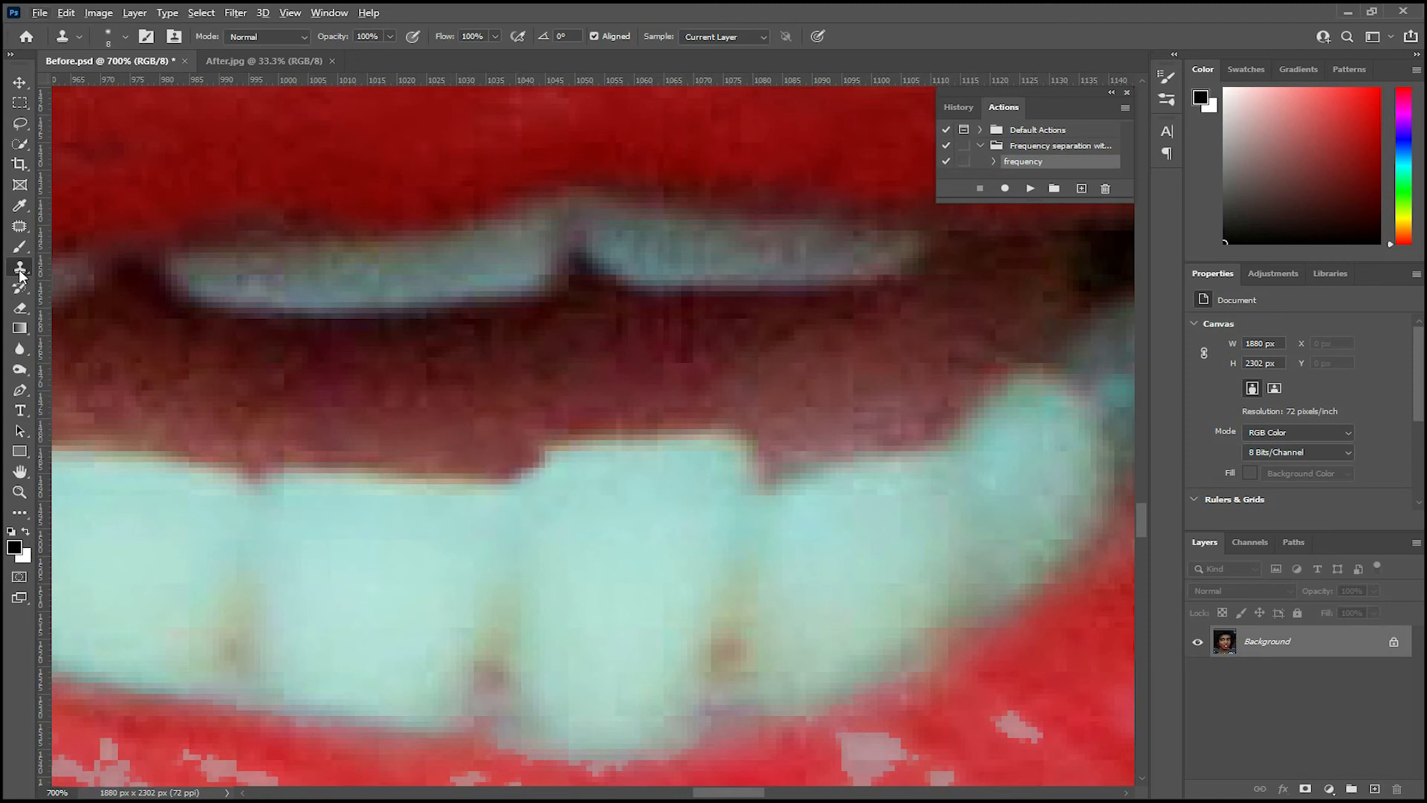
pyautogui.moveTo(521, 446)
pyautogui.mouseDown()
pyautogui.moveTo(588, 457)
pyautogui.moveTo(617, 445)
pyautogui.mouseUp()
pyautogui.moveTo(763, 458)
pyautogui.mouseDown()
pyautogui.moveTo(724, 460)
pyautogui.moveTo(718, 440)
pyautogui.moveTo(756, 393)
pyautogui.moveTo(654, 437)
pyautogui.moveTo(680, 435)
pyautogui.moveTo(631, 404)
pyautogui.moveTo(617, 422)
pyautogui.moveTo(646, 447)
pyautogui.mouseUp()
pyautogui.keyDown('alt'); pyautogui.click(766, 395); pyautogui.keyUp('alt')
pyautogui.keyDown('alt'); pyautogui.click(638, 402); pyautogui.keyUp('alt')
pyautogui.keyDown('alt'); pyautogui.click(520, 443); pyautogui.keyUp('alt')
pyautogui.moveTo(526, 448); pyautogui.dragTo(577, 452)
pyautogui.keyDown('alt'); pyautogui.click(732, 433); pyautogui.keyUp('alt')
pyautogui.moveTo(711, 449); pyautogui.dragTo(541, 452)
pyautogui.keyDown('alt'); pyautogui.click(715, 445); pyautogui.keyUp('alt')
pyautogui.keyDown('alt'); pyautogui.click(762, 432); pyautogui.keyUp('alt')
pyautogui.moveTo(732, 454); pyautogui.dragTo(681, 453)
pyautogui.keyDown('alt'); pyautogui.click(755, 426); pyautogui.keyUp('alt')
pyautogui.keyDown('alt'); pyautogui.click(507, 450); pyautogui.keyUp('alt')
pyautogui.moveTo(560, 457); pyautogui.dragTo(538, 460)
pyautogui.keyDown('alt'); pyautogui.click(742, 446); pyautogui.keyUp('alt')
pyautogui.moveTo(667, 455); pyautogui.dragTo(553, 449)
pyautogui.keyDown('alt'); pyautogui.click(712, 411); pyautogui.keyUp('alt')
pyautogui.moveTo(640, 415); pyautogui.dragTo(603, 421)
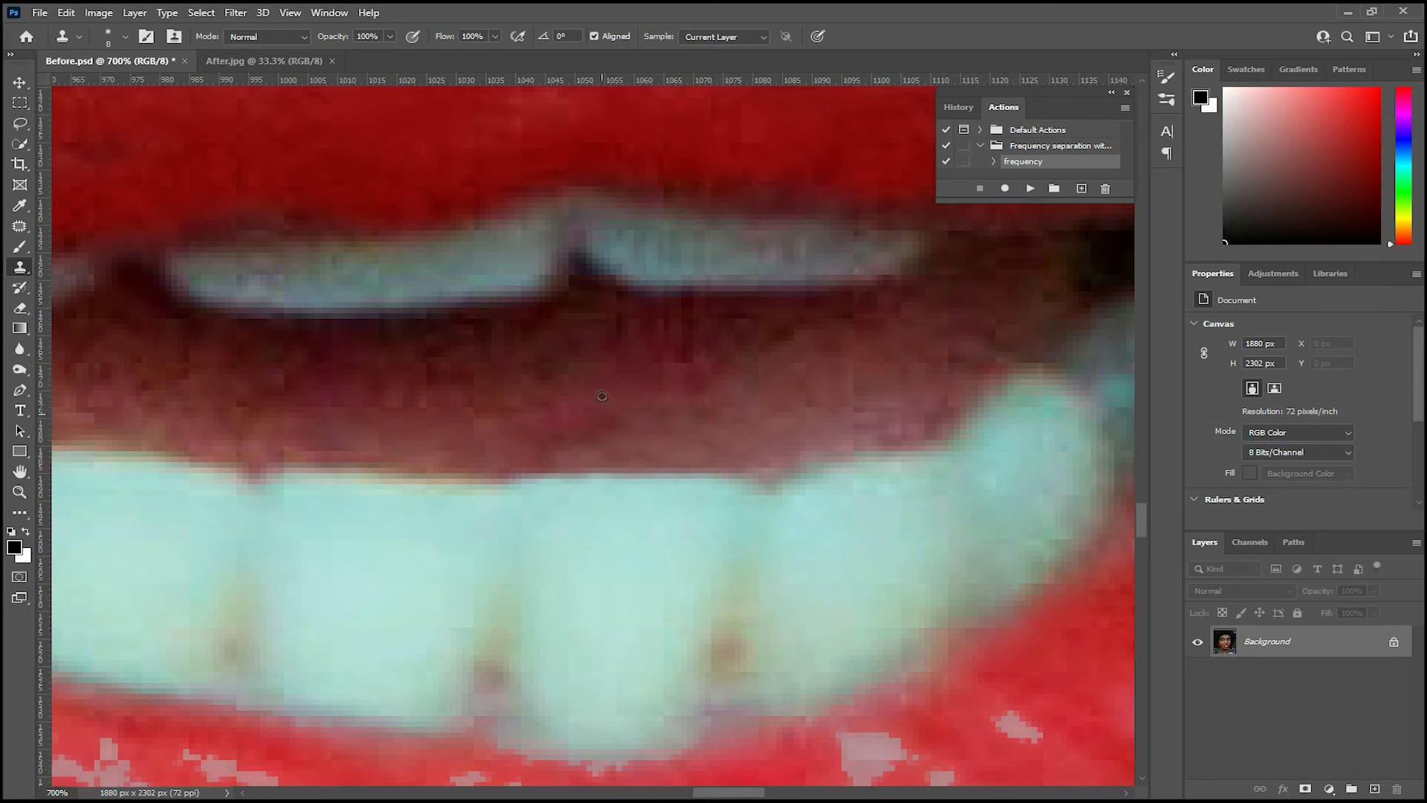
# Examine the leveled teeth within the full portrait
pyautogui.scroll(-4, 561, 417)
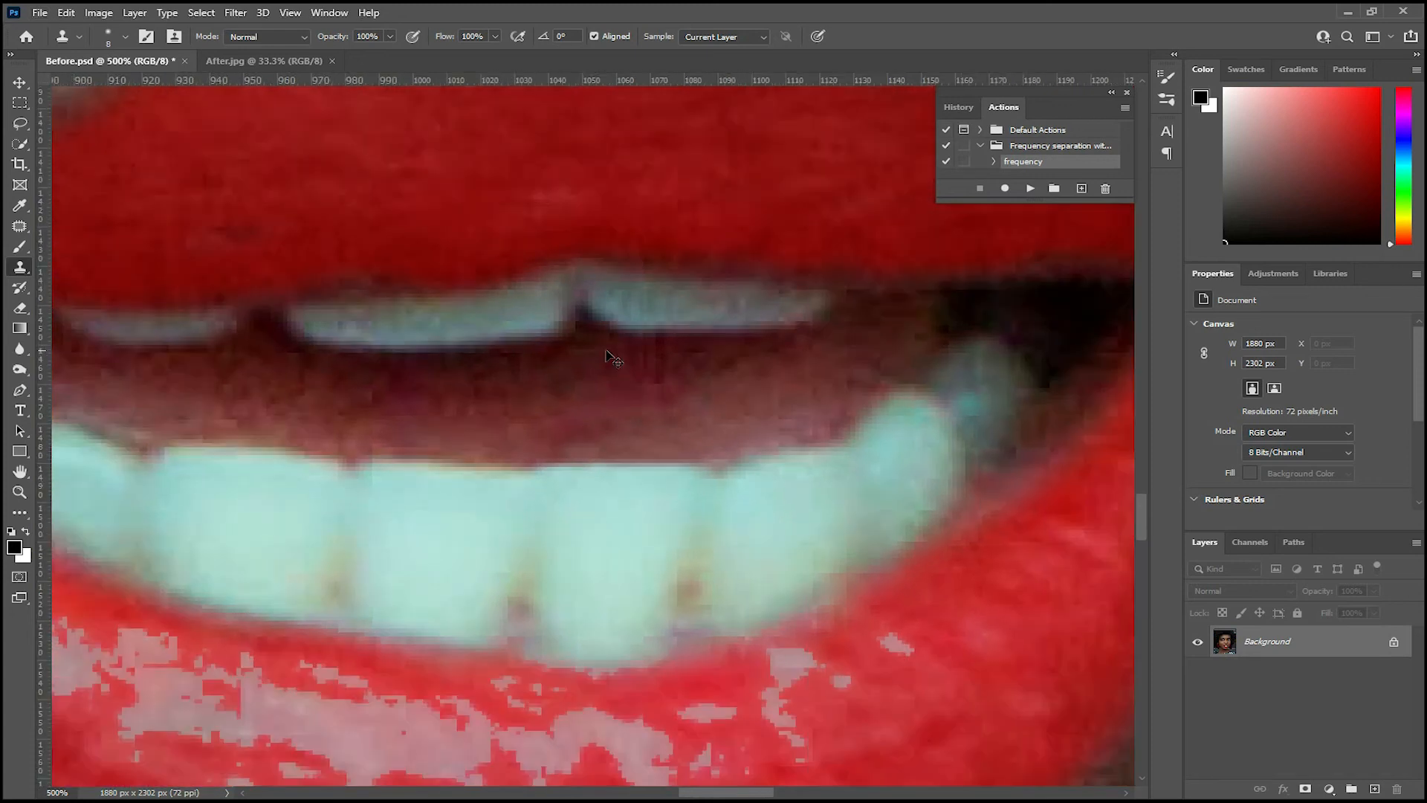
pyautogui.scroll(-10, 606, 352)
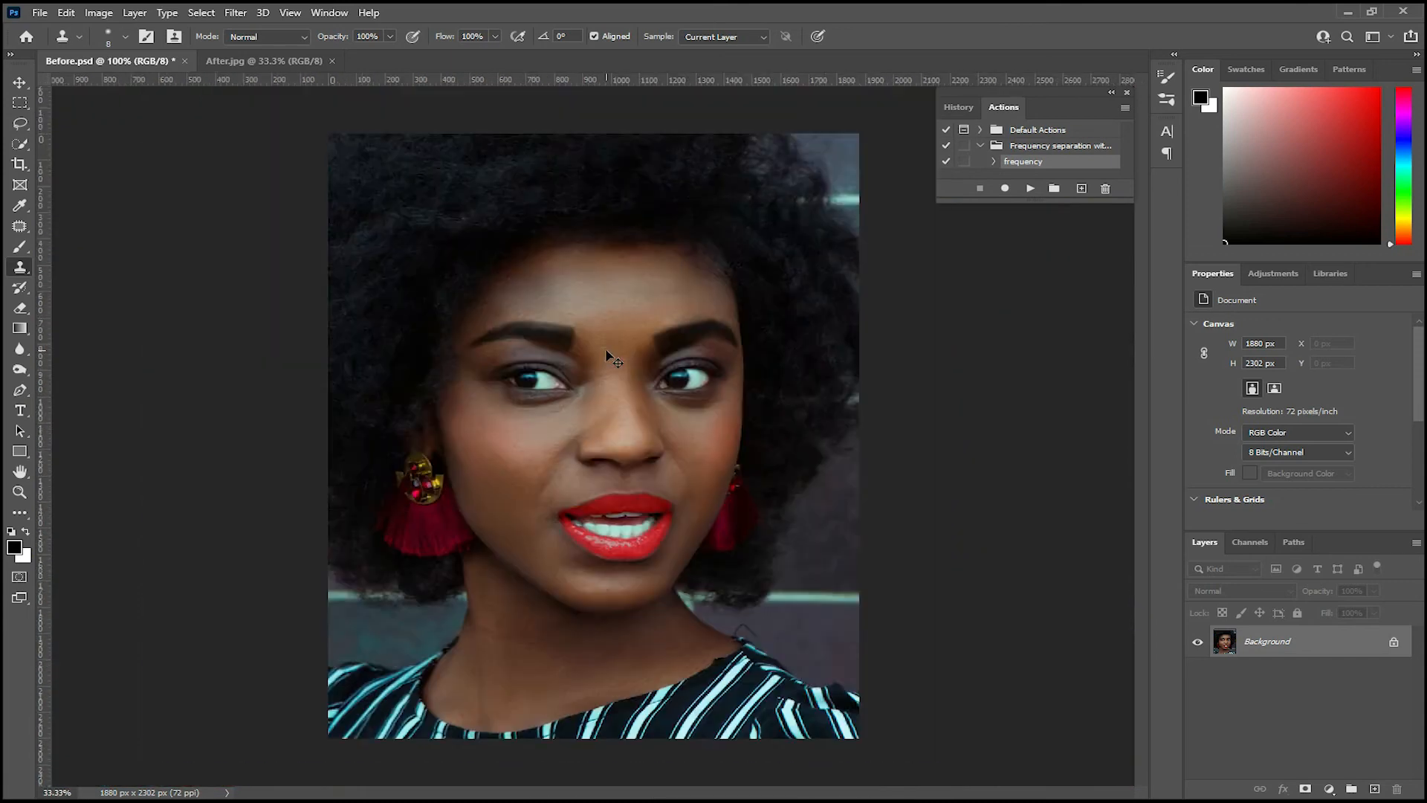
pyautogui.scroll(1, 607, 352)
pyautogui.scroll(-1, 635, 433)
pyautogui.scroll(1, 635, 433)
pyautogui.scroll(1, 624, 380)
pyautogui.scroll(-1, 634, 379)
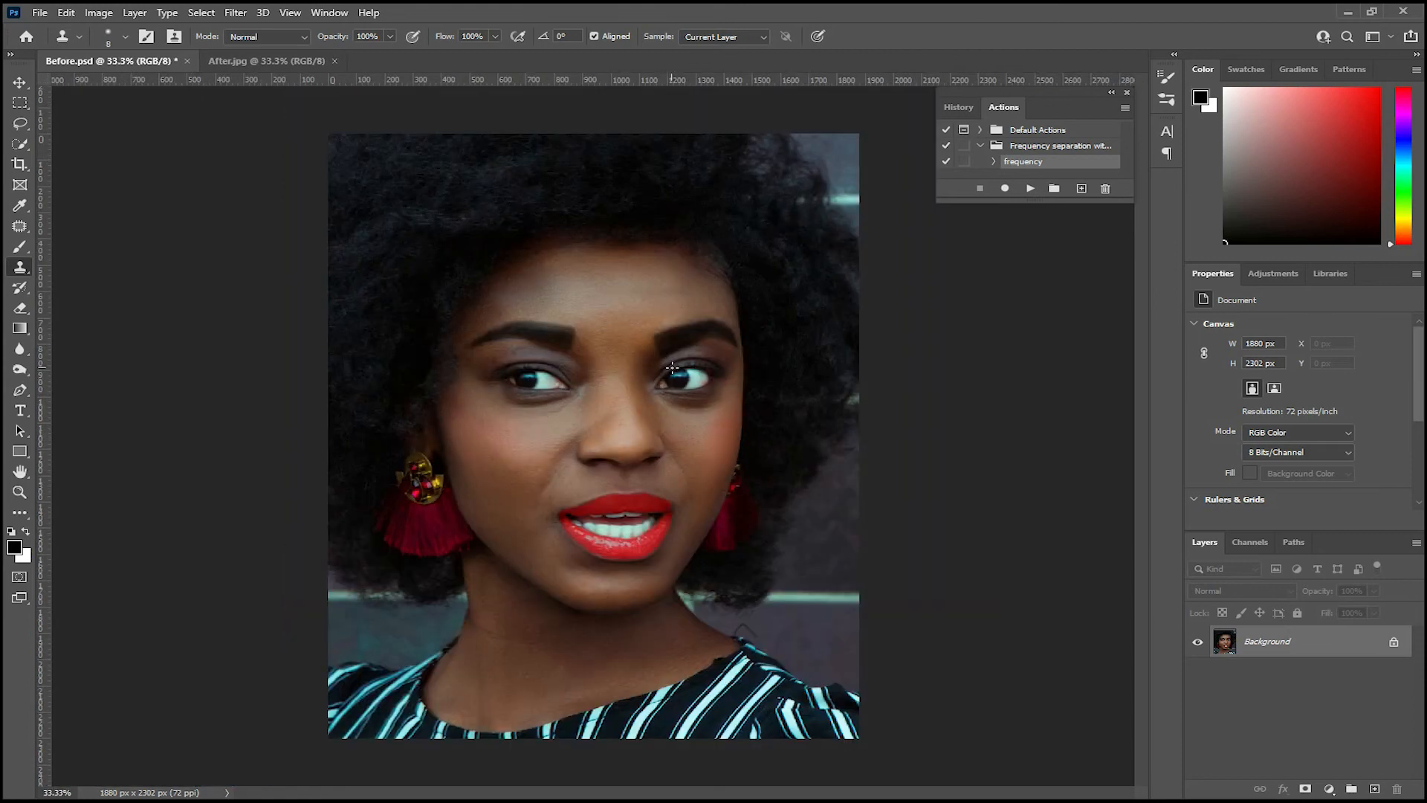
# In the Camera Raw Filter, set Texture to +1, Clarity to +5, Vibrance to +11, Shadows to -16 and Contrast to +2
pyautogui.click(232, 14)
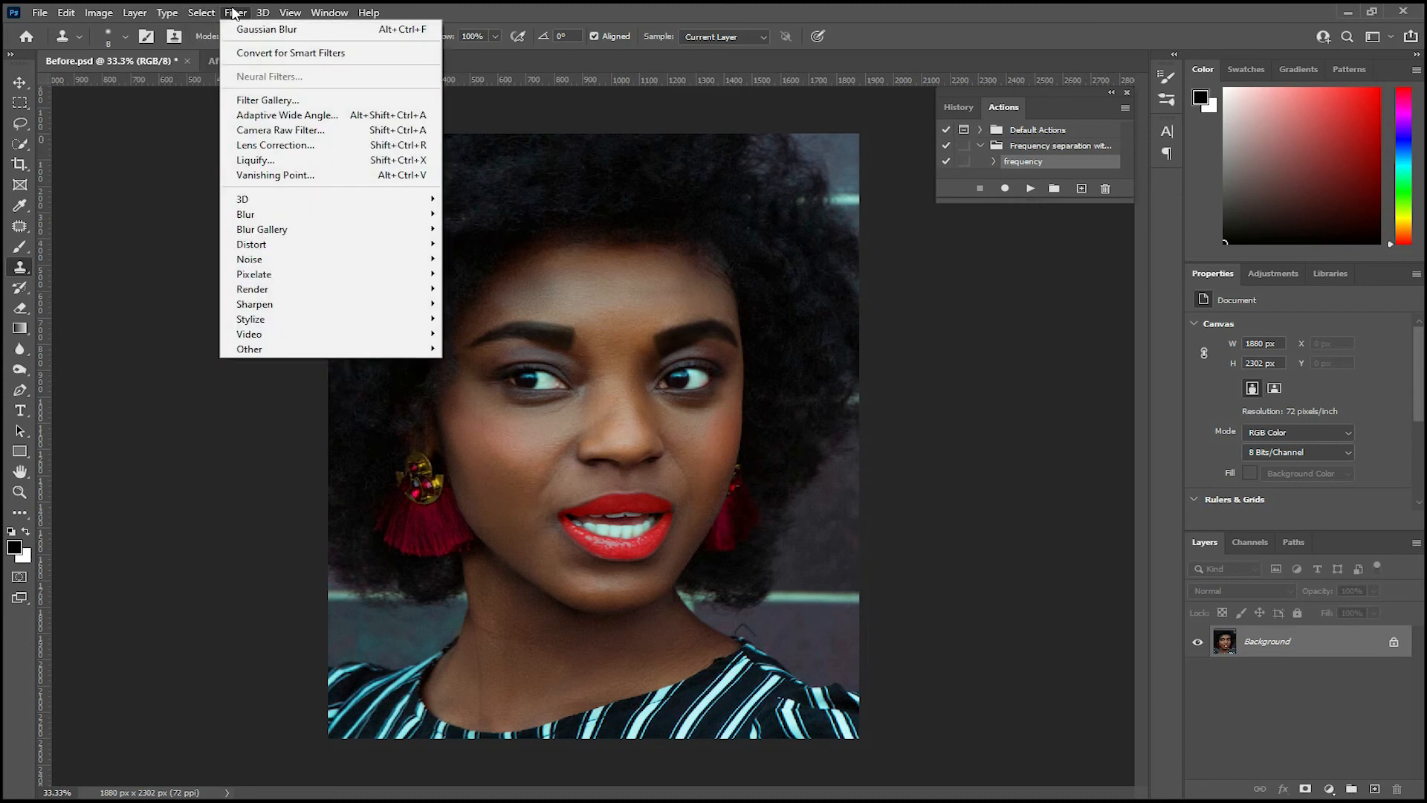
pyautogui.click(238, 15)
pyautogui.click(239, 13)
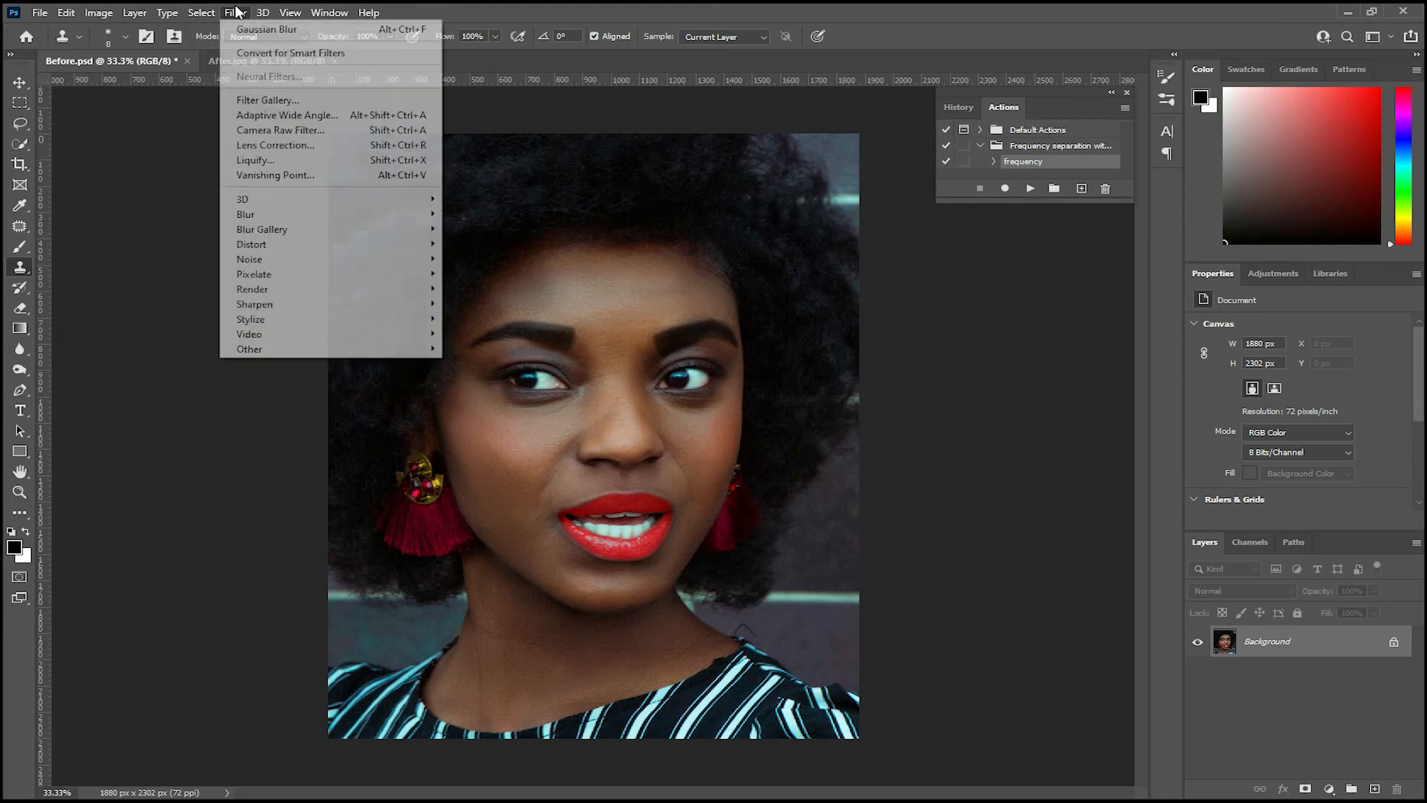
pyautogui.click(277, 131)
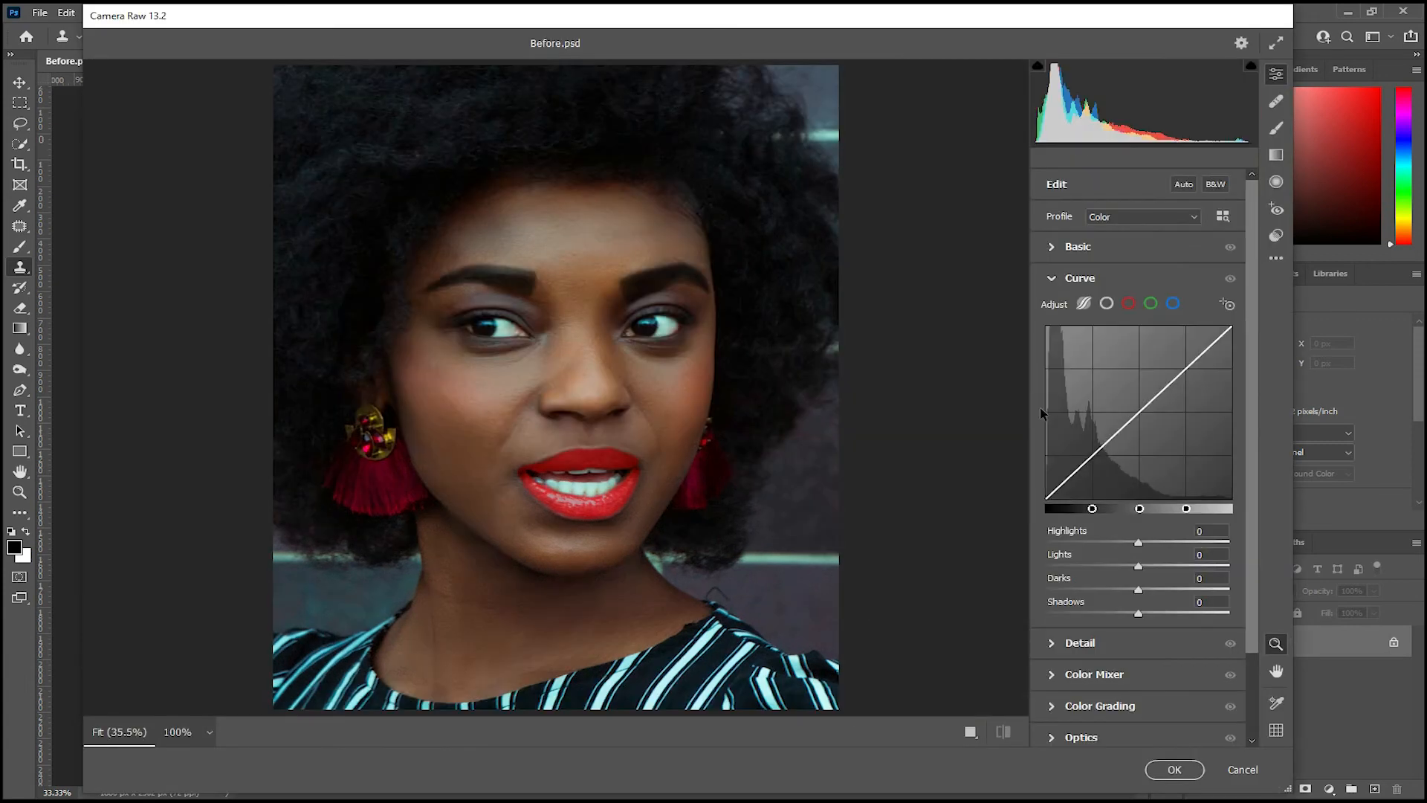
pyautogui.click(1079, 247)
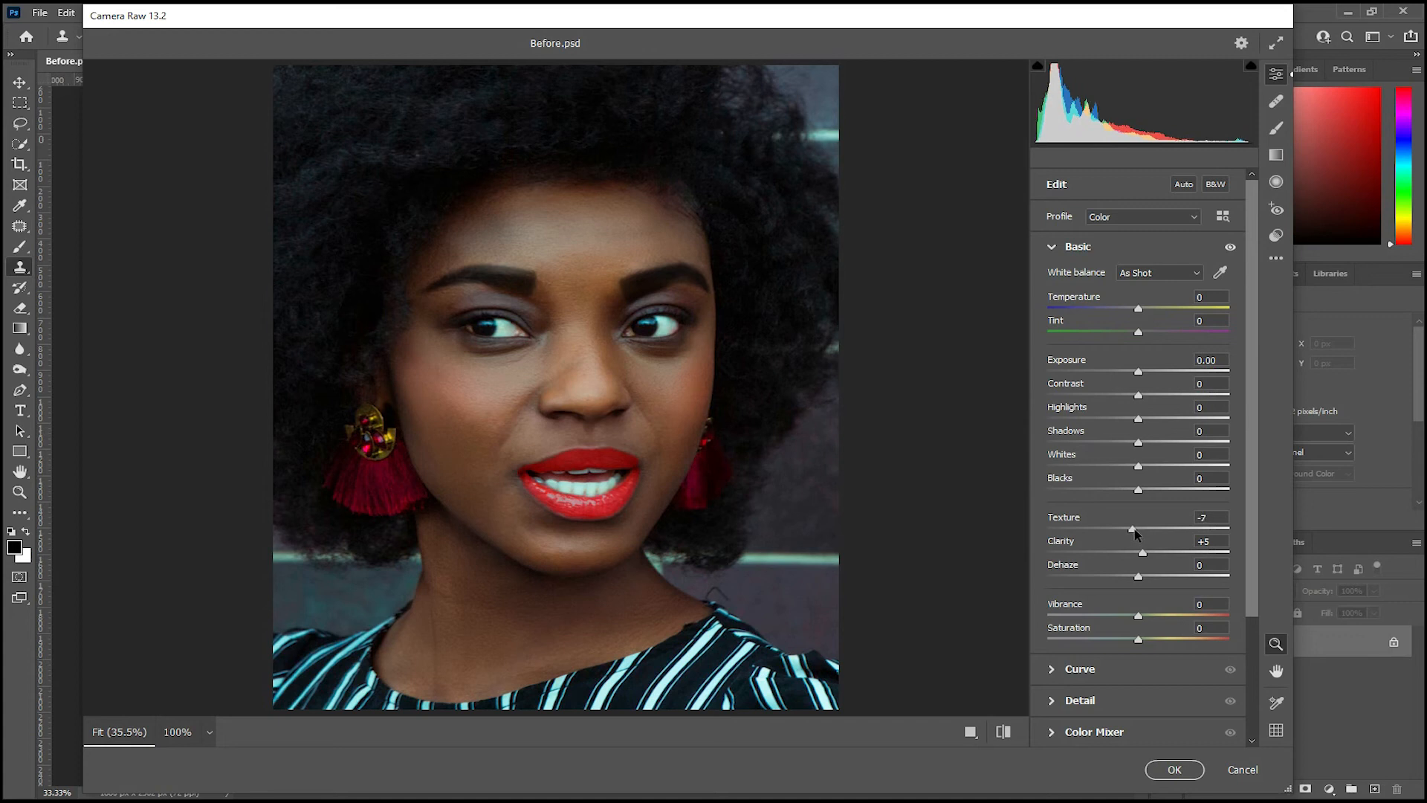
pyautogui.moveTo(1132, 529); pyautogui.dragTo(1137, 528)
pyautogui.moveTo(1138, 444); pyautogui.dragTo(1125, 444)
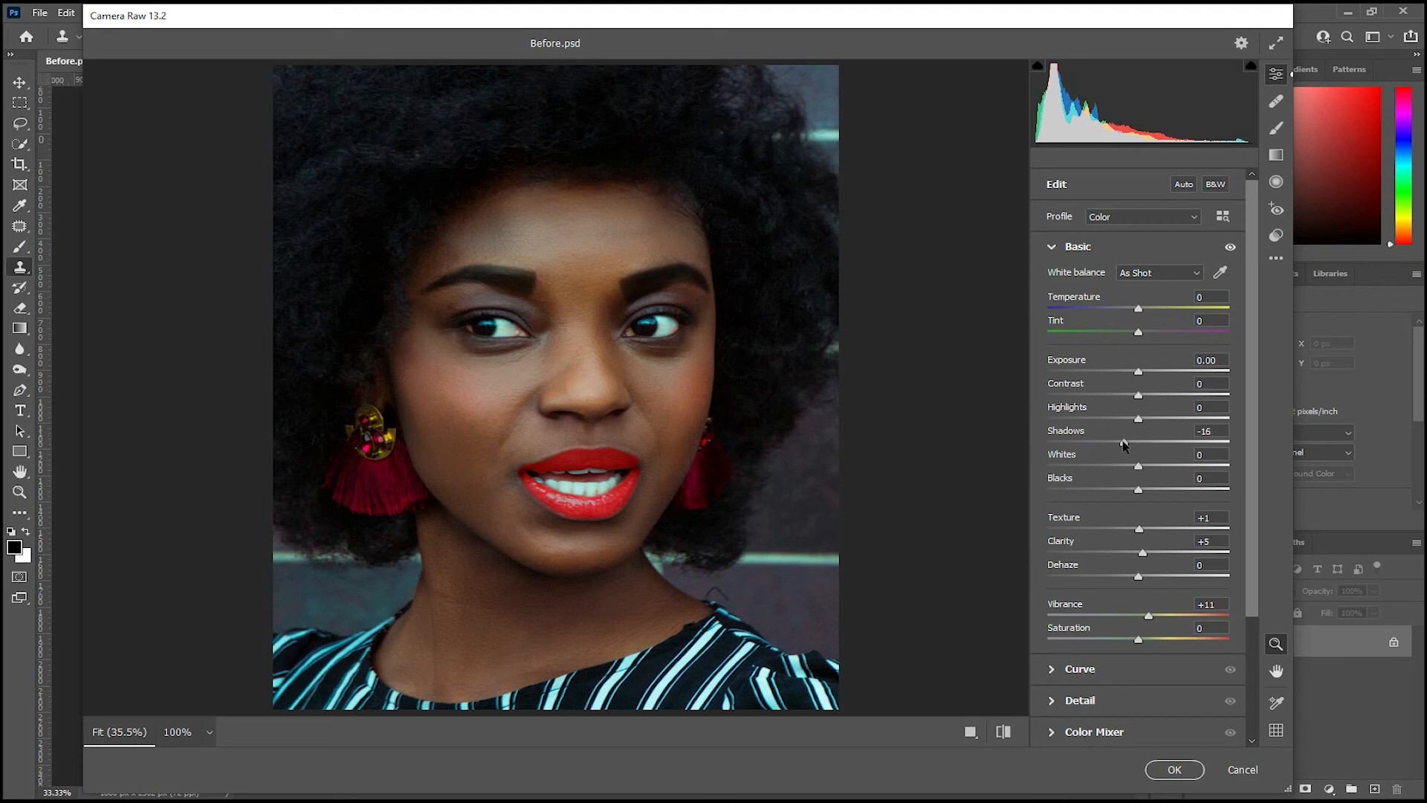
pyautogui.moveTo(1140, 398); pyautogui.dragTo(1142, 398)
# Set the parametric curve's Shadows to -6 and Highlights to +3
pyautogui.click(1106, 671)
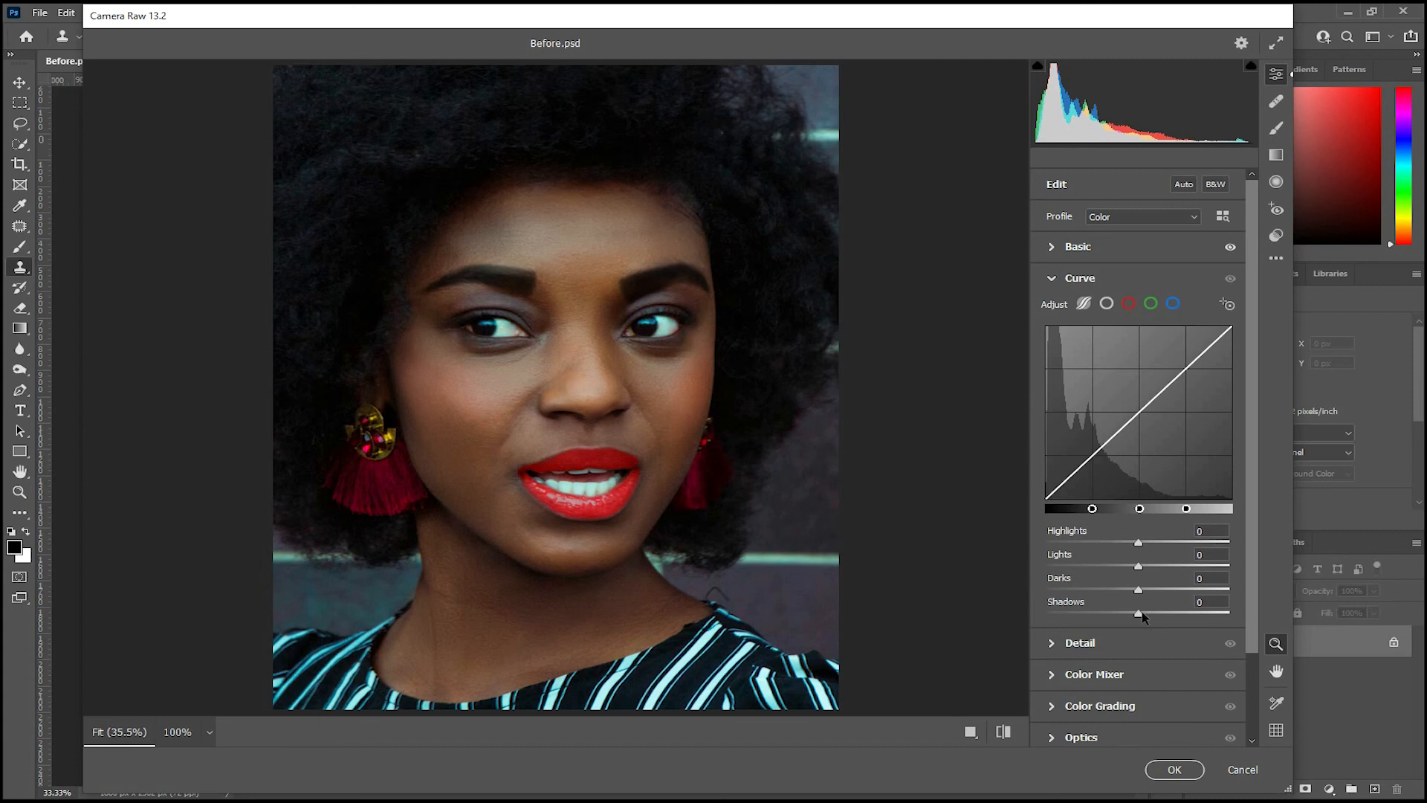
pyautogui.moveTo(1141, 614); pyautogui.dragTo(1135, 614)
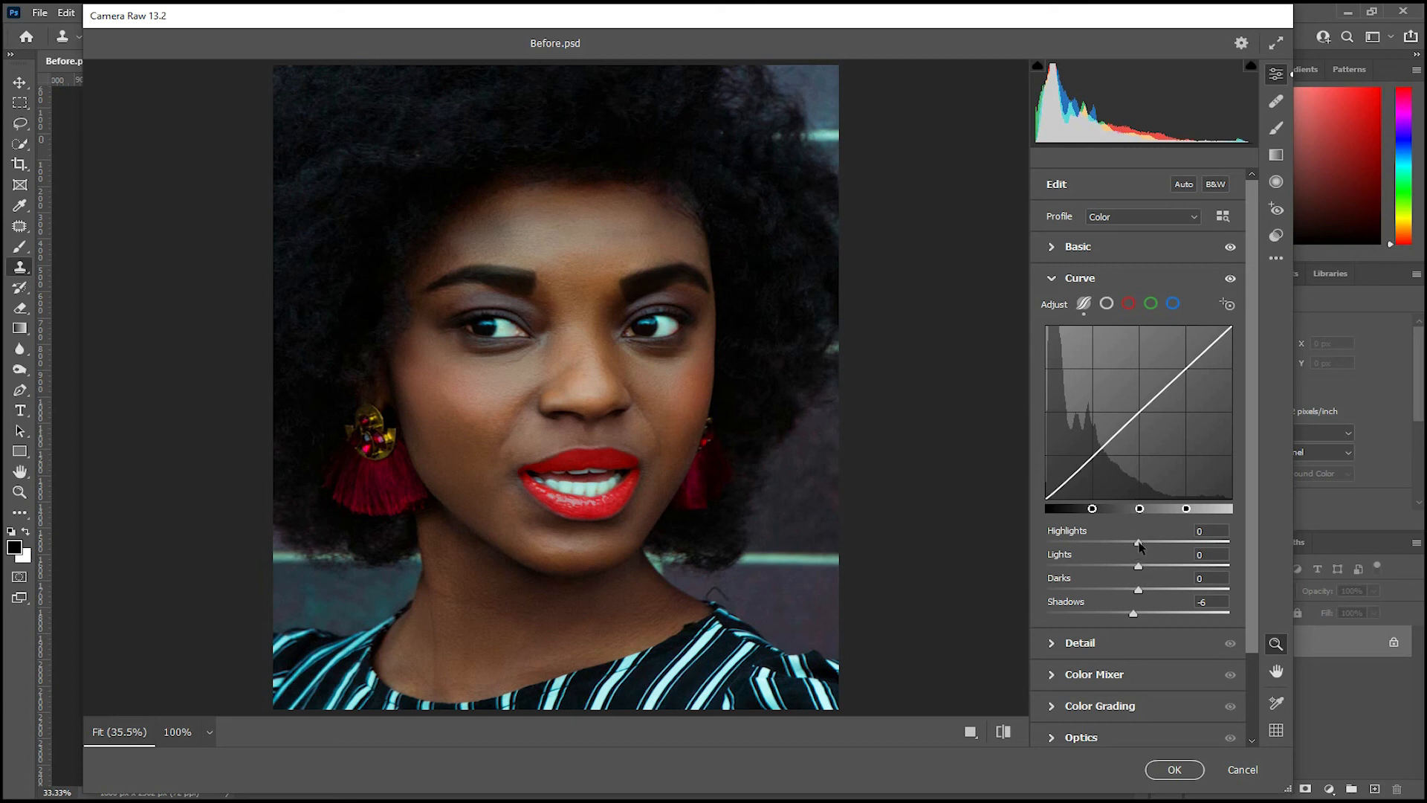
pyautogui.moveTo(1138, 543); pyautogui.dragTo(1142, 544)
# Slightly raise the saturation of the Reds and Oranges in the Color Mixer
pyautogui.scroll(-2, 1122, 583)
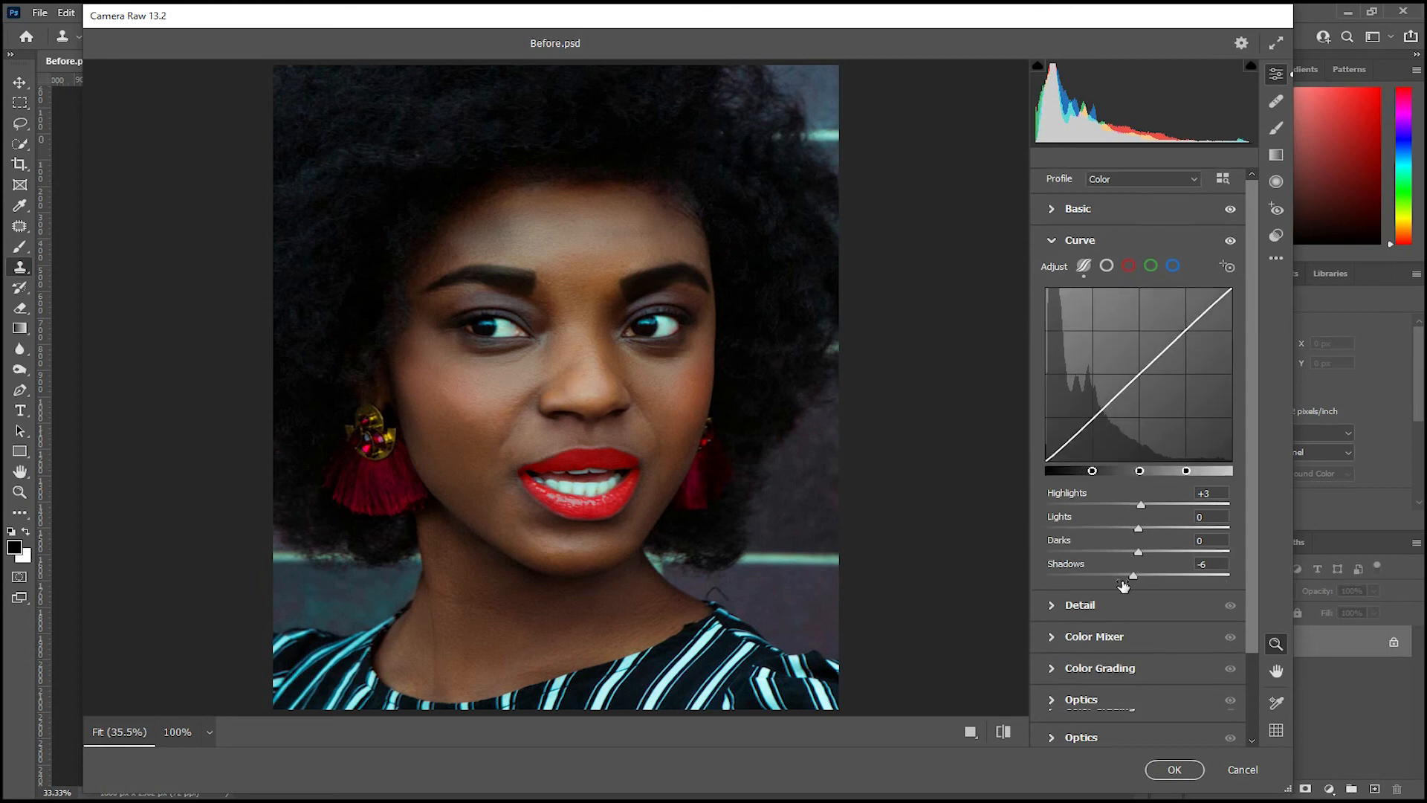
pyautogui.click(1098, 602)
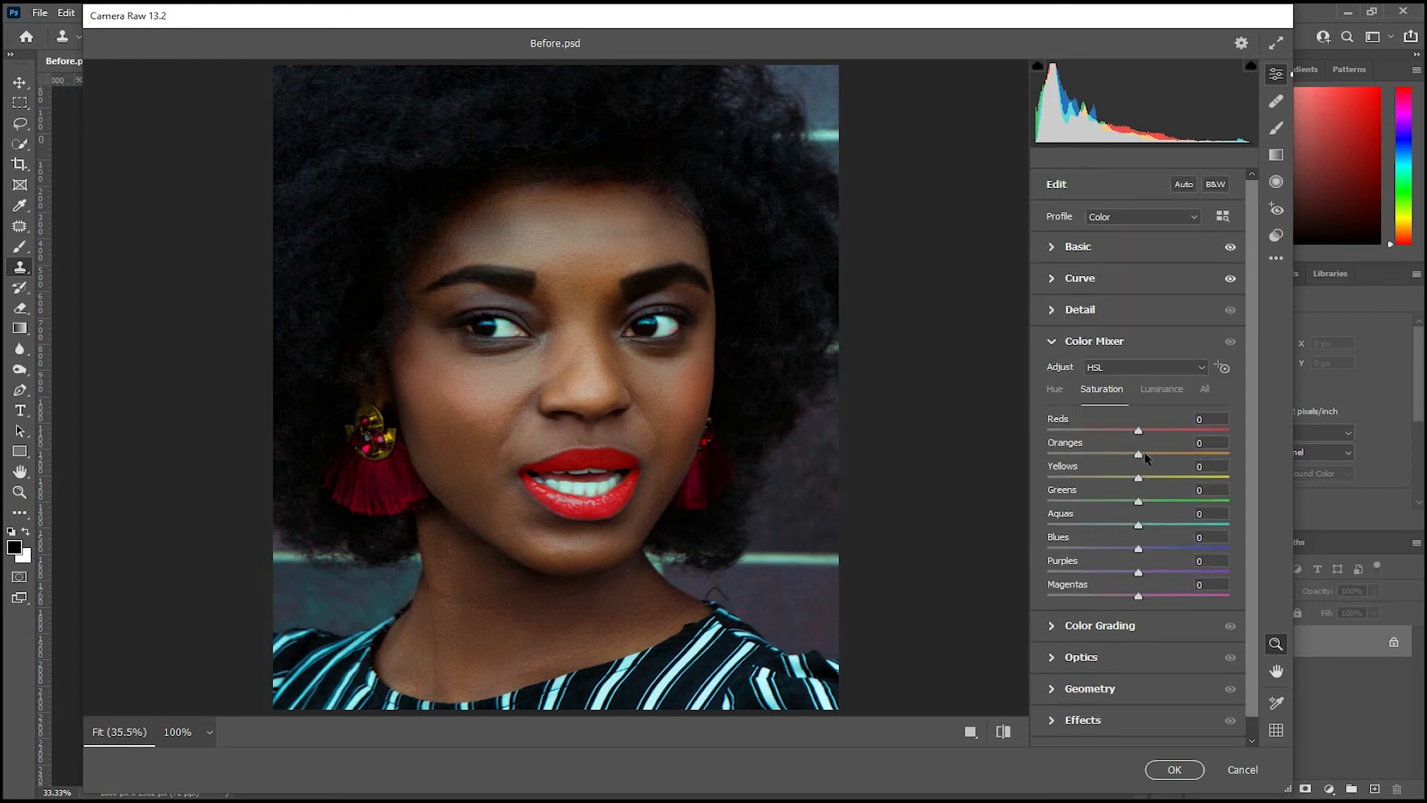
pyautogui.moveTo(1142, 435)
pyautogui.mouseDown()
pyautogui.moveTo(1128, 430)
pyautogui.moveTo(1176, 435)
pyautogui.moveTo(1158, 439)
pyautogui.mouseUp()
pyautogui.moveTo(1158, 438); pyautogui.dragTo(1147, 434)
pyautogui.moveTo(1140, 453); pyautogui.dragTo(1155, 456)
# Fine-tune the luminance of the Highlights in Color Grading, keeping it close to neutral
pyautogui.click(1117, 631)
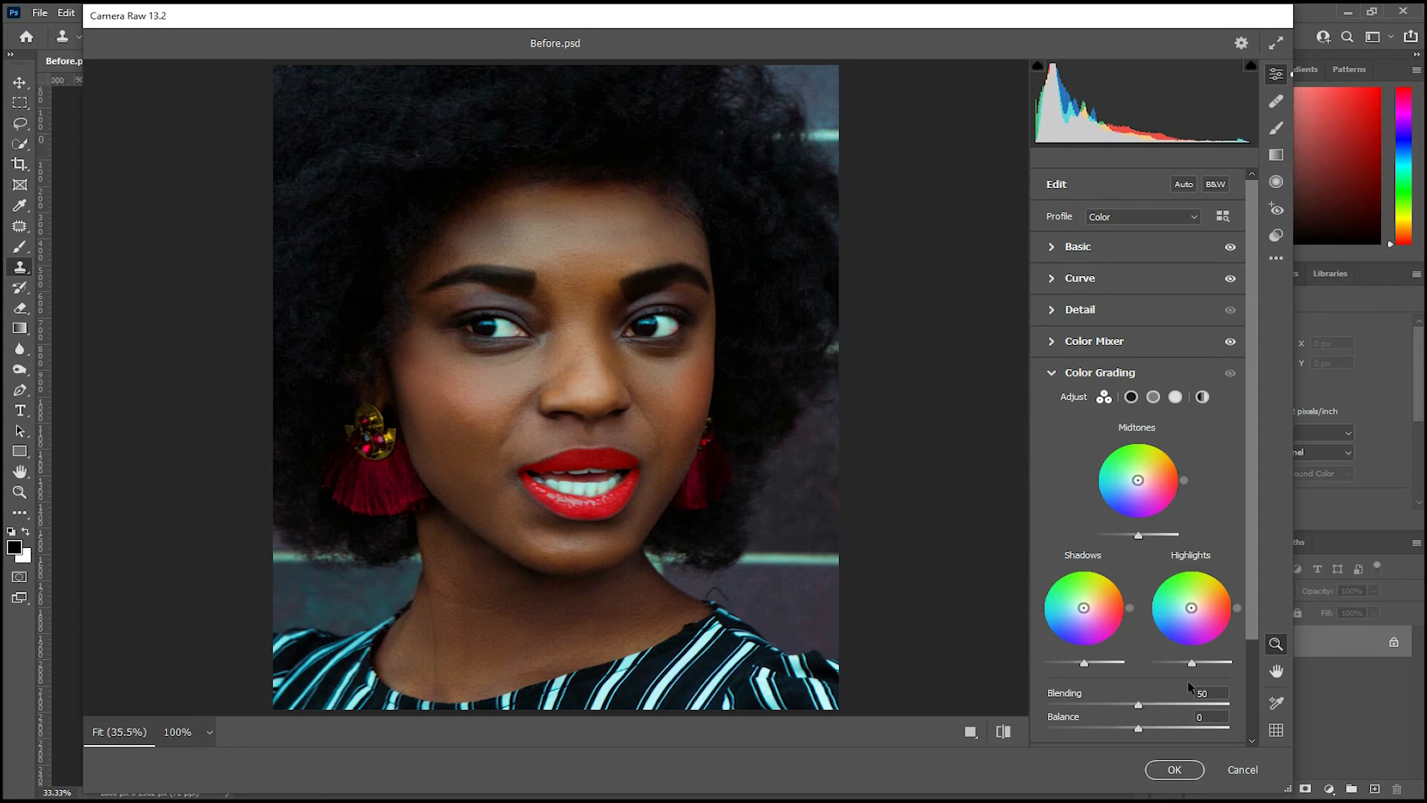
pyautogui.moveTo(1191, 667)
pyautogui.mouseDown()
pyautogui.moveTo(1231, 659)
pyautogui.moveTo(1200, 663)
pyautogui.mouseUp()
pyautogui.moveTo(1198, 660); pyautogui.dragTo(1193, 661)
# Set Clarity to +7, raise Vibrance slightly after a before/after comparison, and apply the Camera Raw adjustments
pyautogui.click(1056, 247)
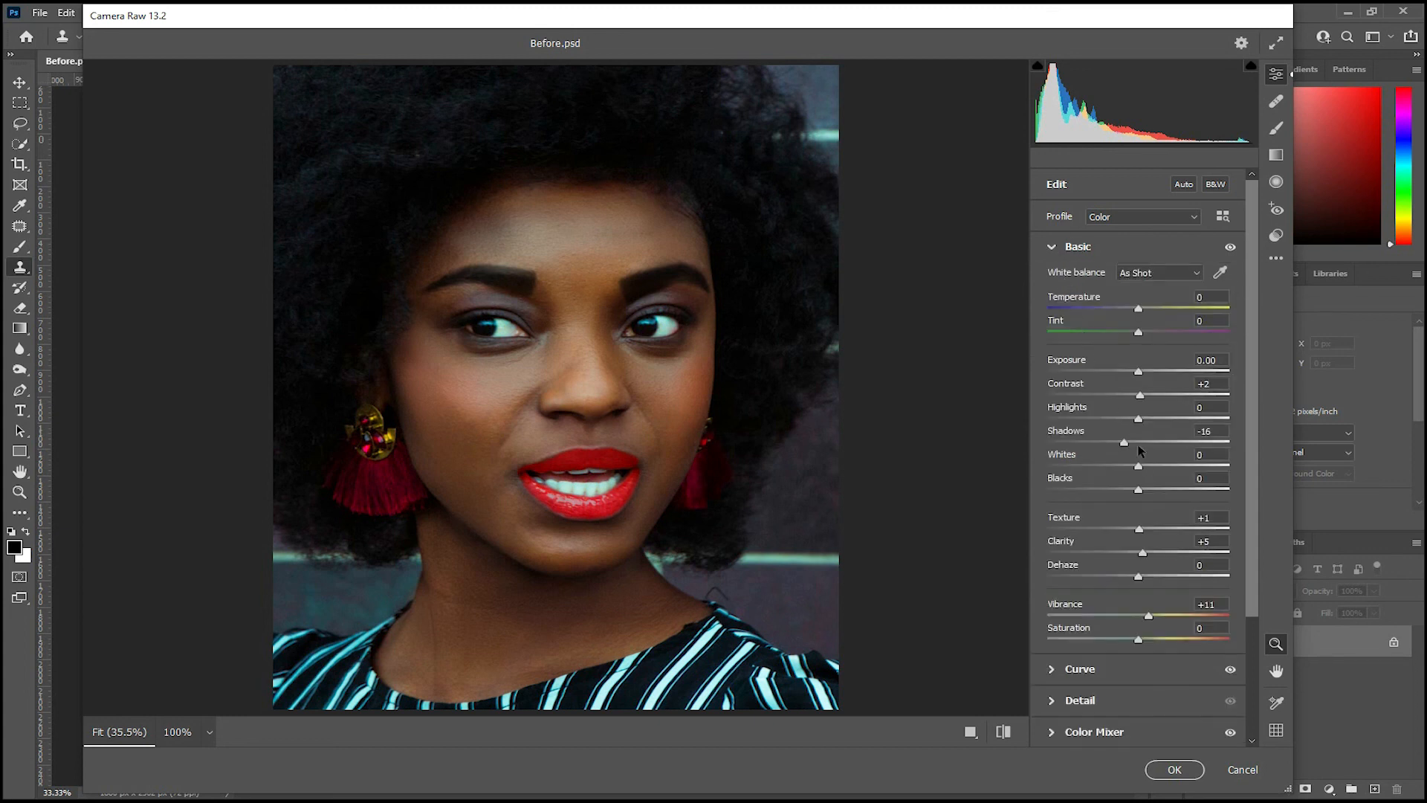
pyautogui.moveTo(1144, 555); pyautogui.dragTo(1146, 556)
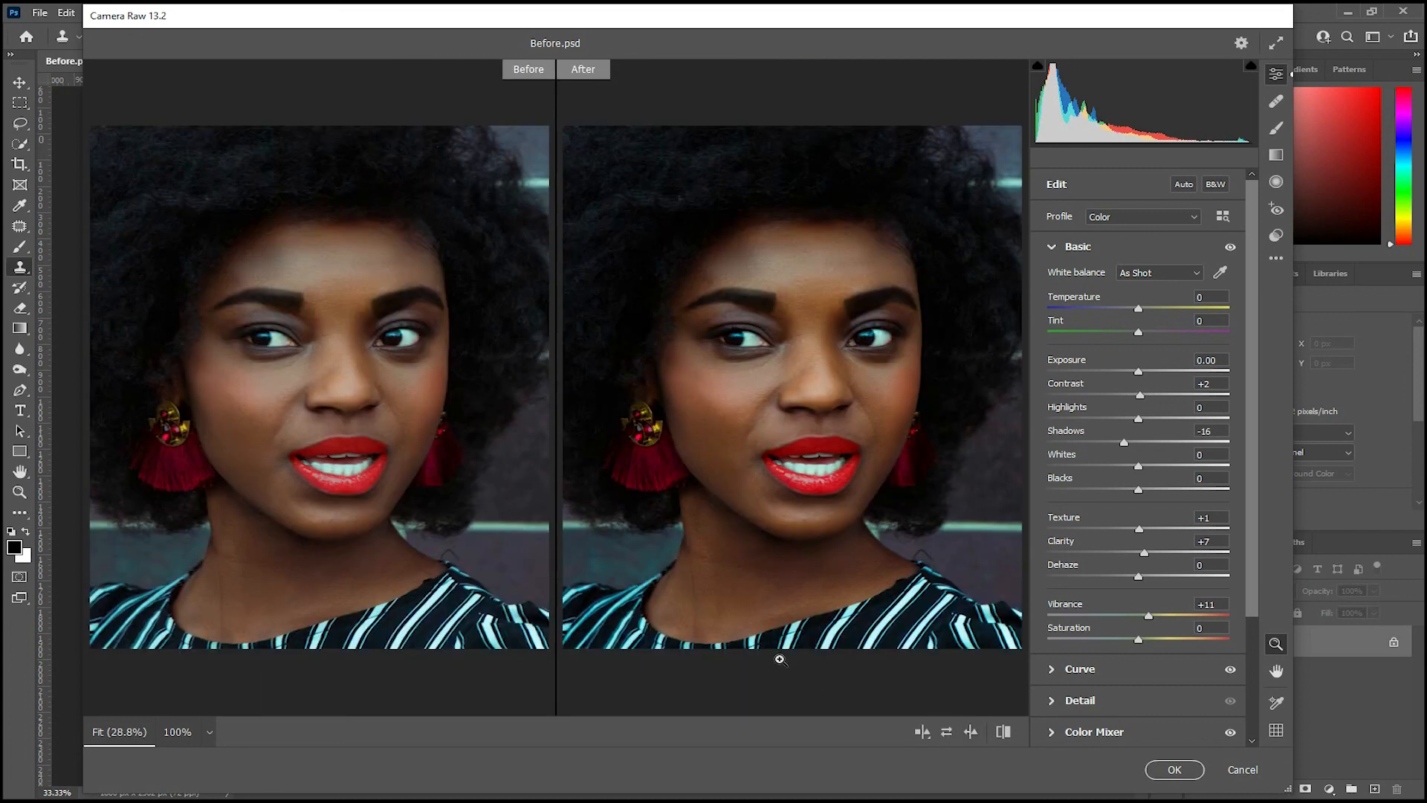
pyautogui.click(970, 731)
pyautogui.moveTo(1150, 615); pyautogui.dragTo(1152, 621)
pyautogui.click(1173, 767)
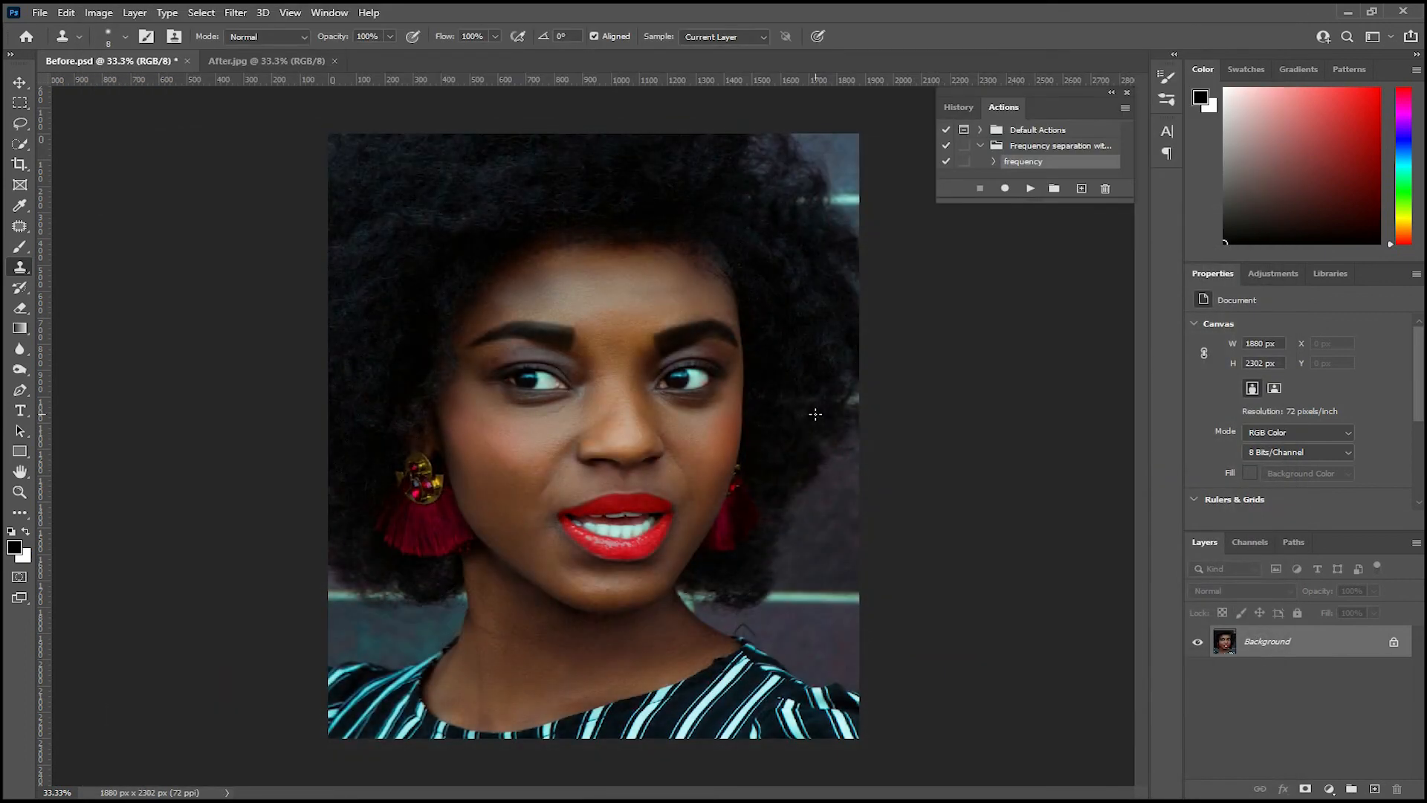